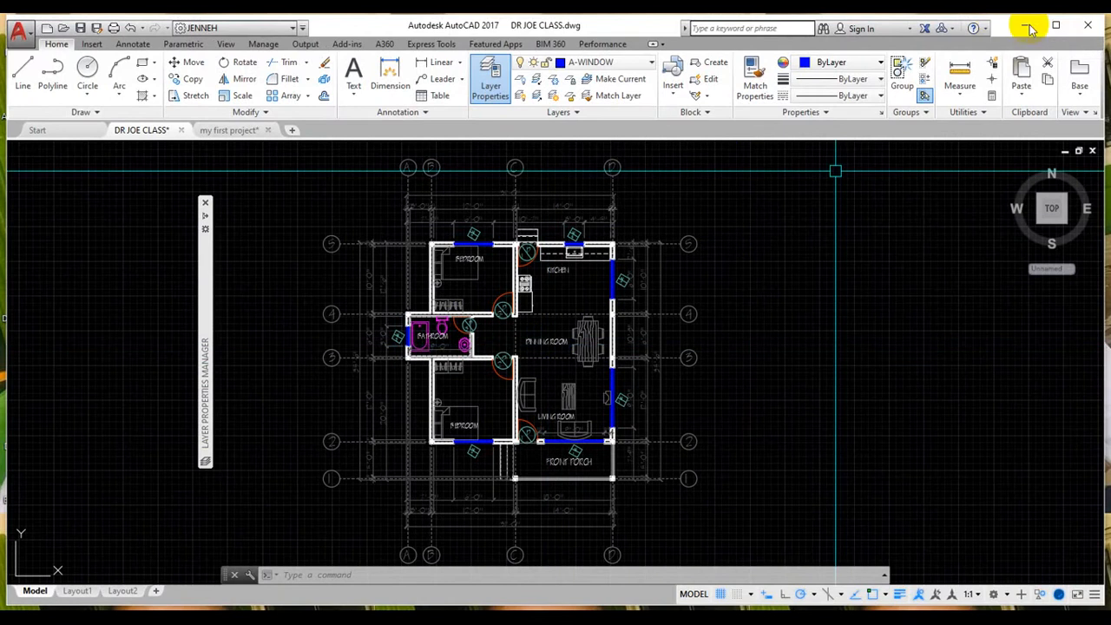
- Maximize the drawing window and examine the floor plan's overall width and length dimensions along with its room layout
{"action": "left_click", "coordinate": [1052, 26]}
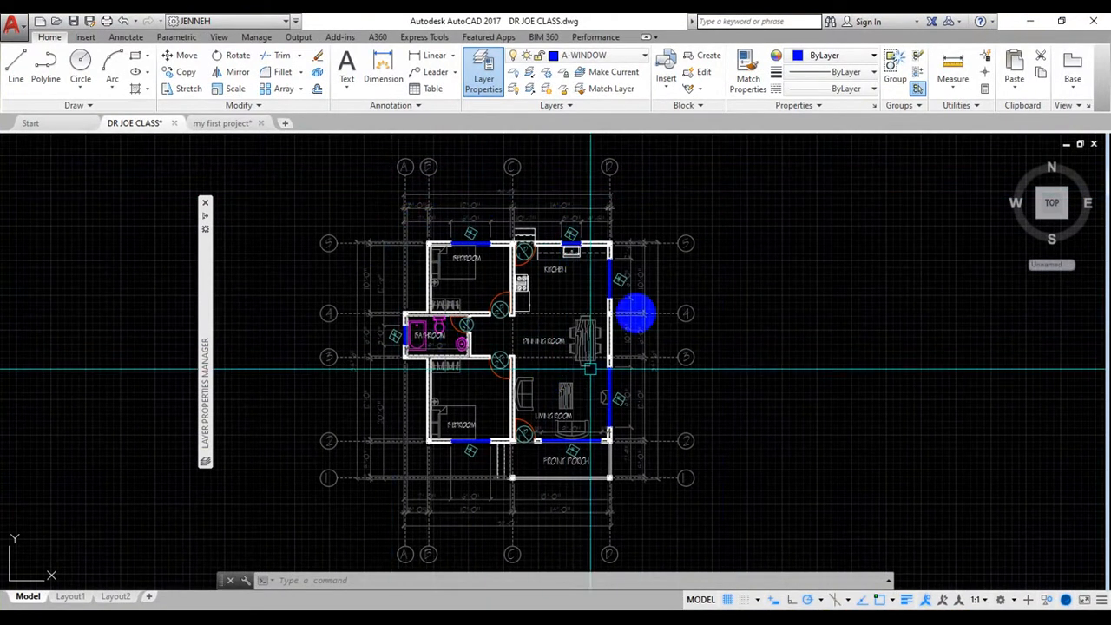
{"action": "scroll", "coordinate": [452, 299], "scroll_direction": "up", "scroll_amount": 2}
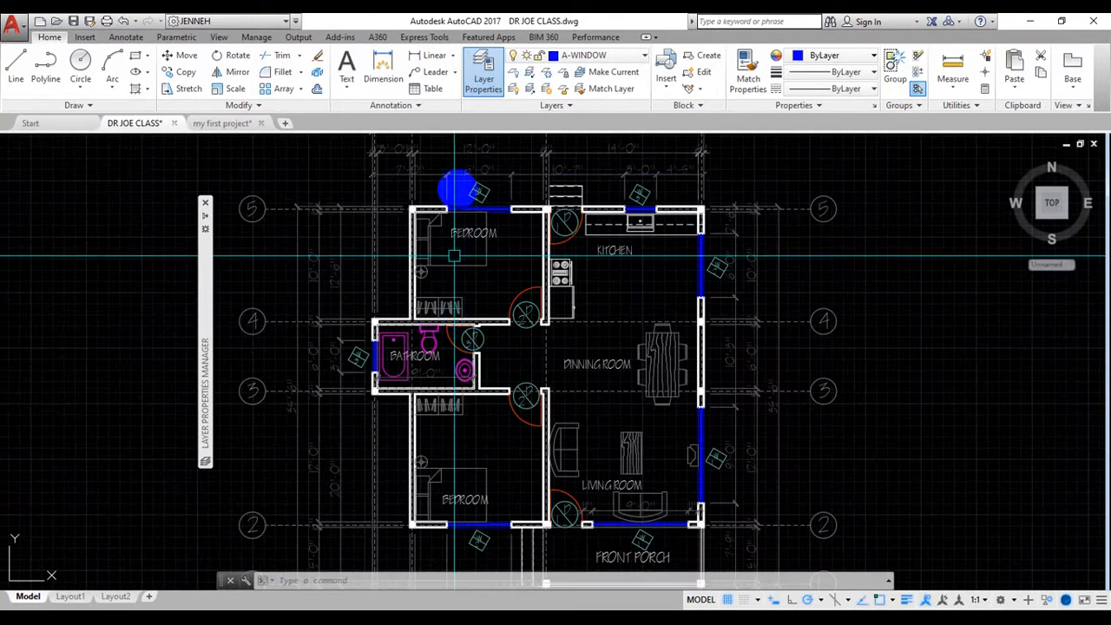
{"action": "scroll", "coordinate": [468, 170], "scroll_direction": "up", "scroll_amount": 3}
{"action": "scroll", "coordinate": [474, 180], "scroll_direction": "down", "scroll_amount": 5}
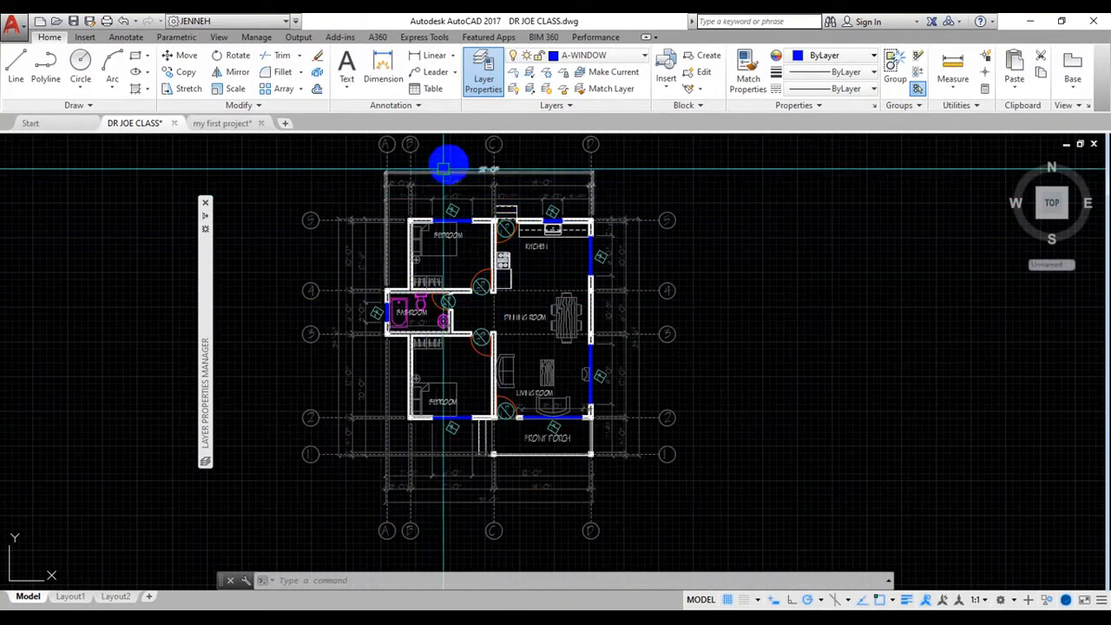
{"action": "scroll", "coordinate": [459, 165], "scroll_direction": "up", "scroll_amount": 5}
{"action": "scroll", "coordinate": [466, 178], "scroll_direction": "down", "scroll_amount": 5}
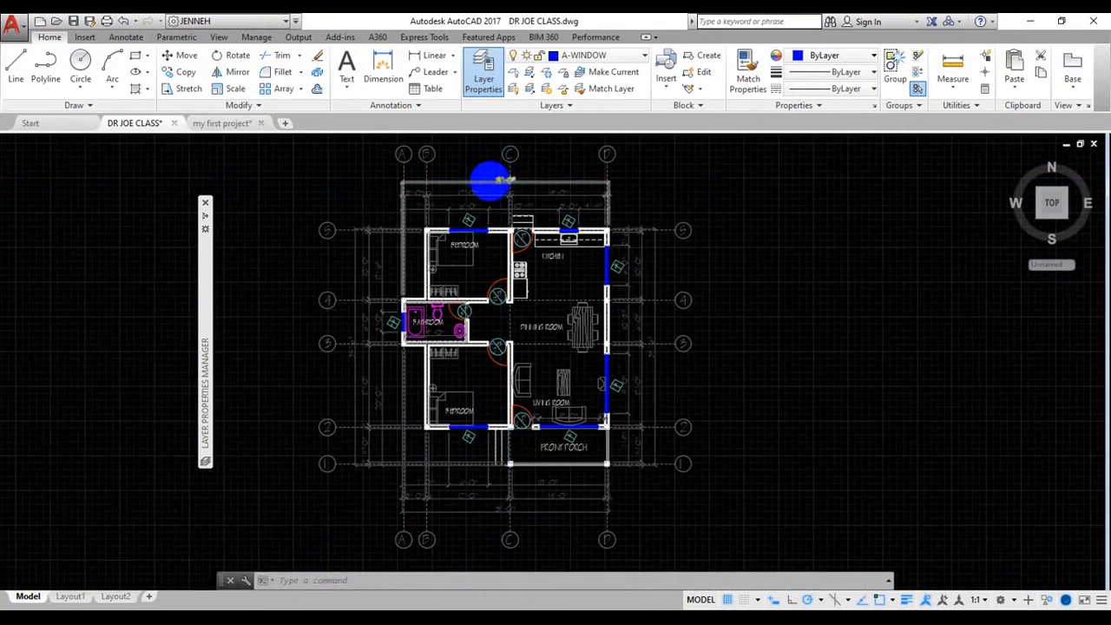
{"action": "scroll", "coordinate": [490, 181], "scroll_direction": "up", "scroll_amount": 5}
{"action": "scroll", "coordinate": [582, 159], "scroll_direction": "down", "scroll_amount": 3}
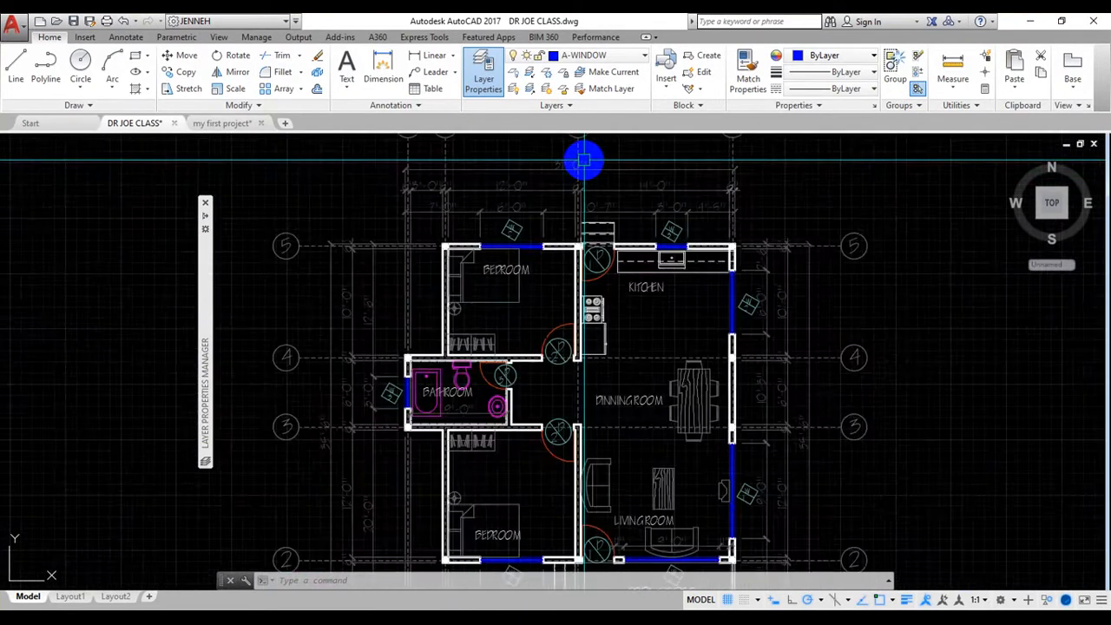
{"action": "scroll", "coordinate": [417, 350], "scroll_direction": "up", "scroll_amount": 5}
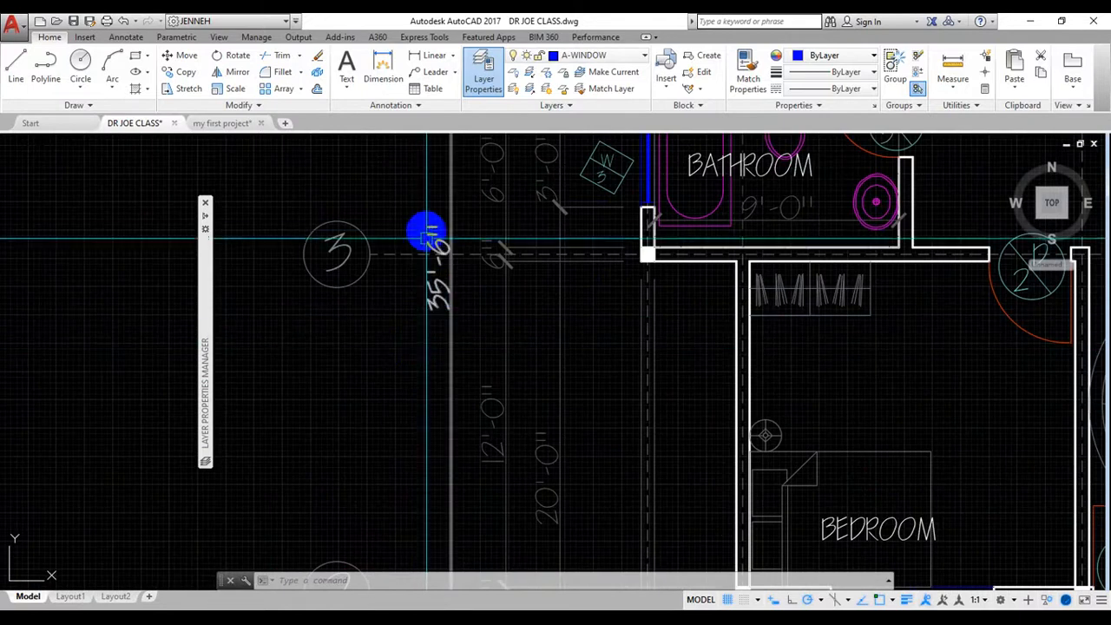
{"action": "scroll", "coordinate": [426, 233], "scroll_direction": "down", "scroll_amount": 5}
{"action": "scroll", "coordinate": [430, 277], "scroll_direction": "up", "scroll_amount": 4}
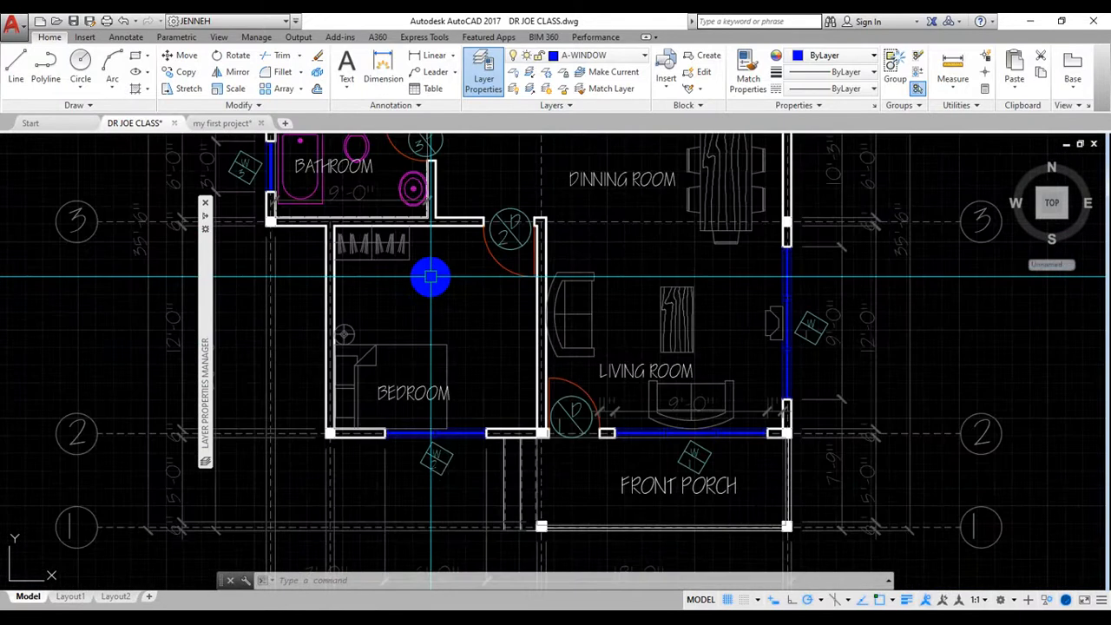
{"action": "scroll", "coordinate": [431, 277], "scroll_direction": "down", "scroll_amount": 6}
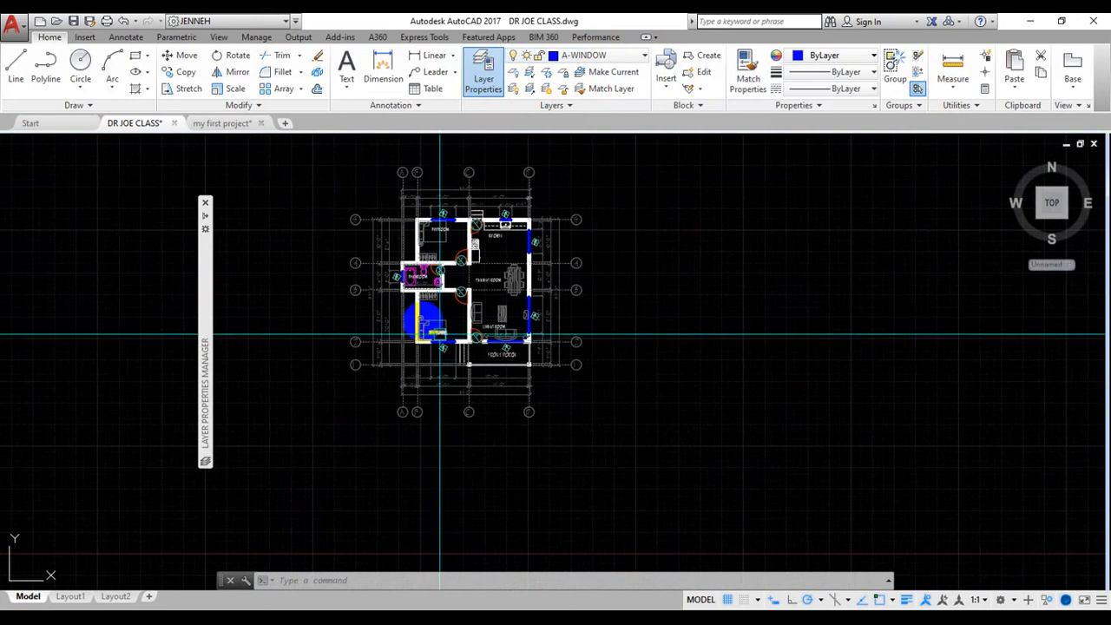
{"action": "scroll", "coordinate": [391, 298], "scroll_direction": "up", "scroll_amount": 6}
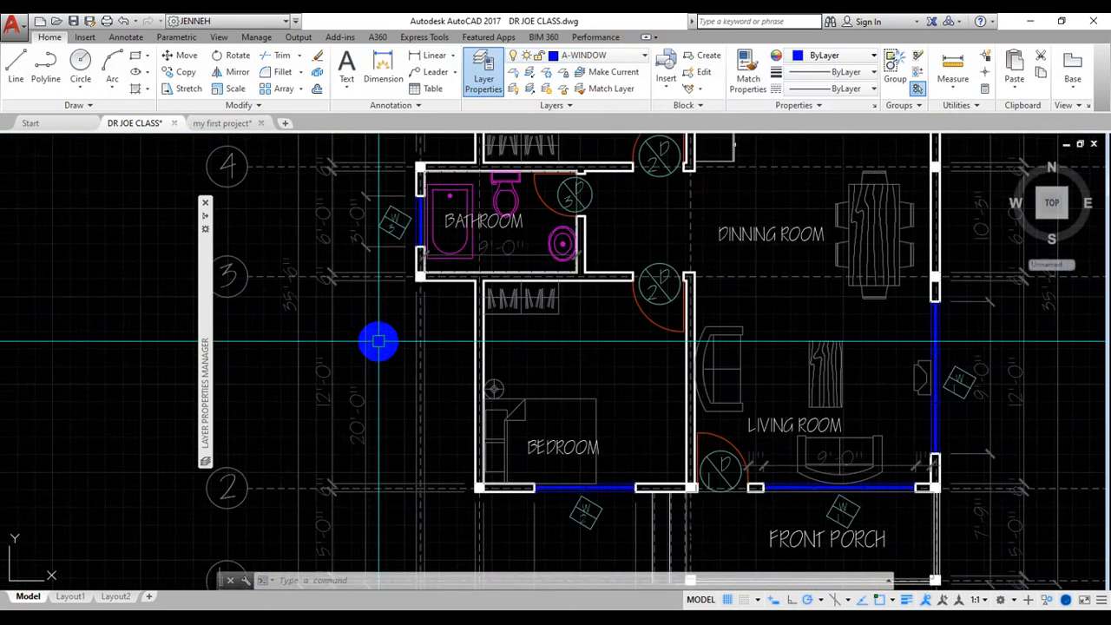
{"action": "scroll", "coordinate": [382, 335], "scroll_direction": "down", "scroll_amount": 7}
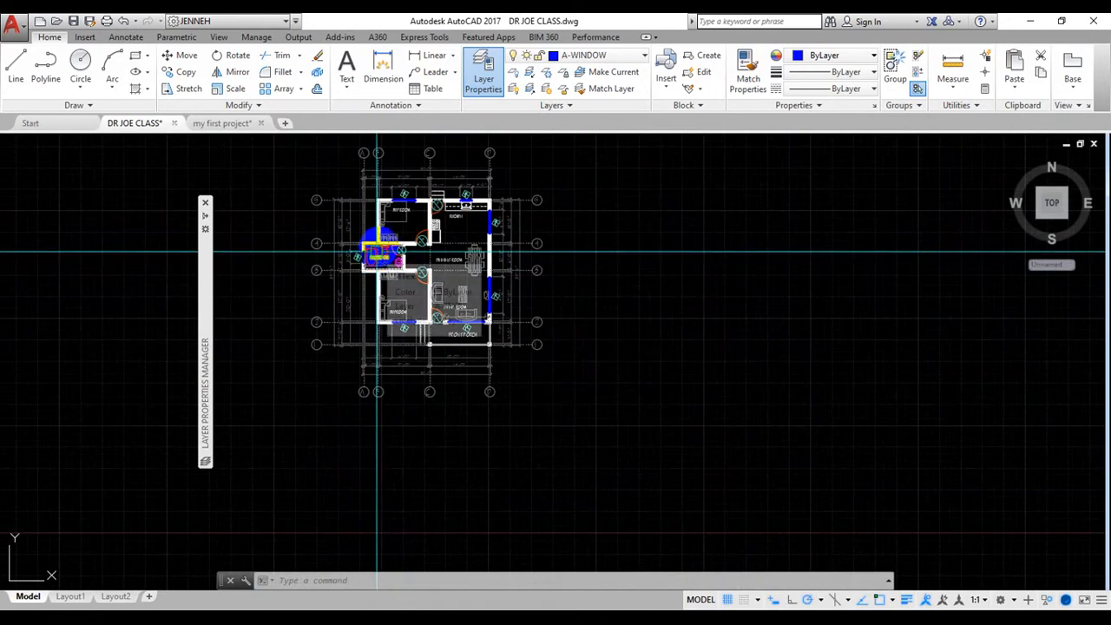
{"action": "scroll", "coordinate": [404, 218], "scroll_direction": "up", "scroll_amount": 4}
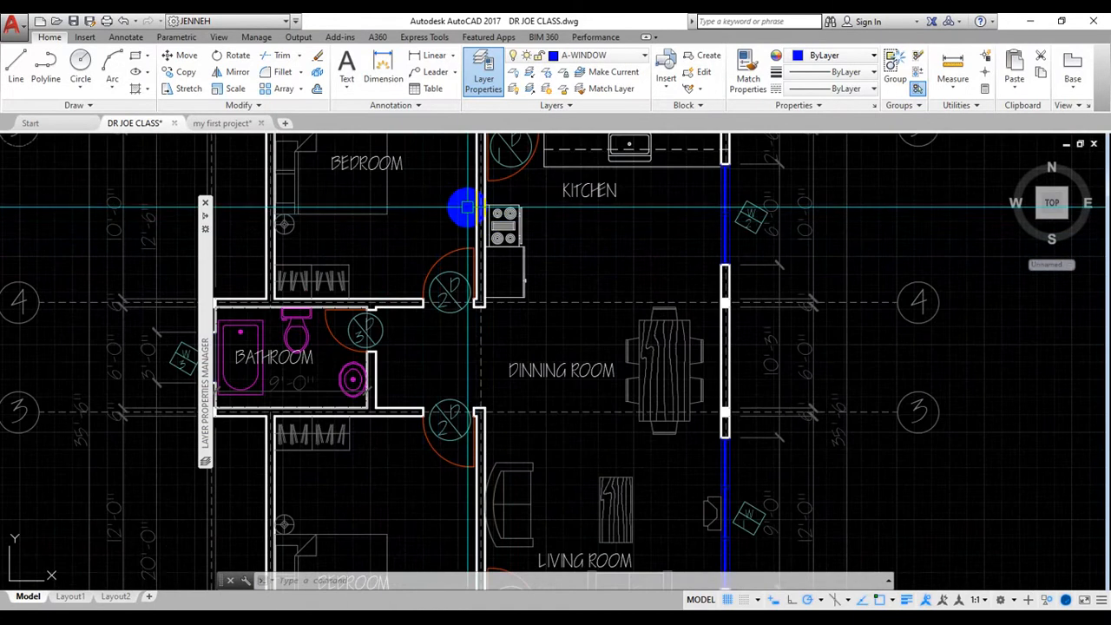
{"action": "scroll", "coordinate": [419, 224], "scroll_direction": "down", "scroll_amount": 2}
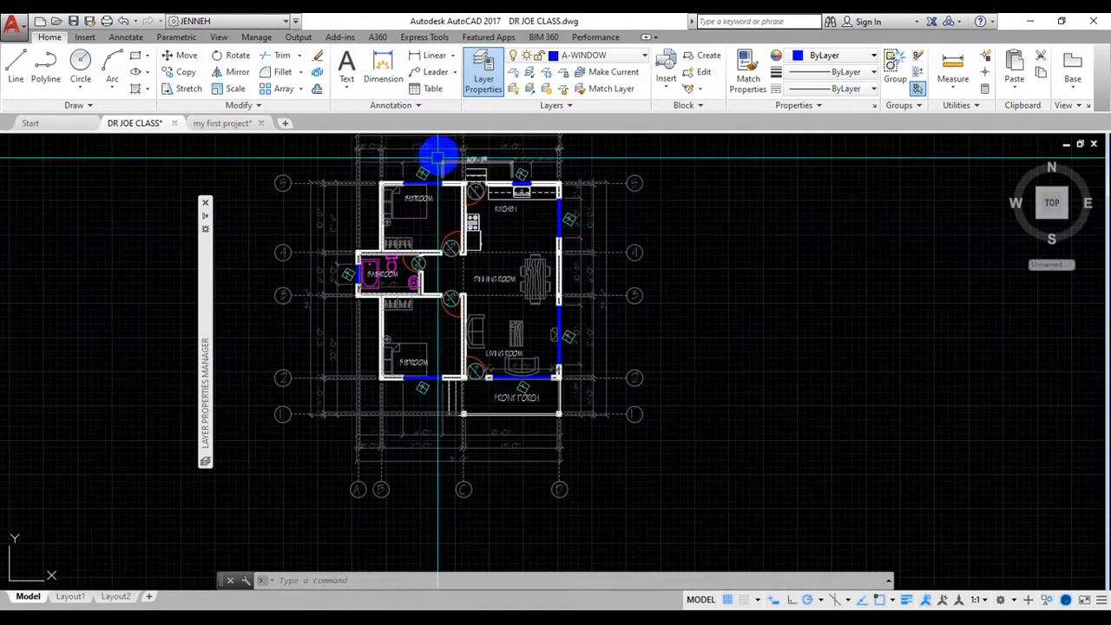
{"action": "scroll", "coordinate": [440, 154], "scroll_direction": "up", "scroll_amount": 4}
{"action": "scroll", "coordinate": [419, 235], "scroll_direction": "down", "scroll_amount": 2}
{"action": "scroll", "coordinate": [451, 141], "scroll_direction": "up", "scroll_amount": 4}
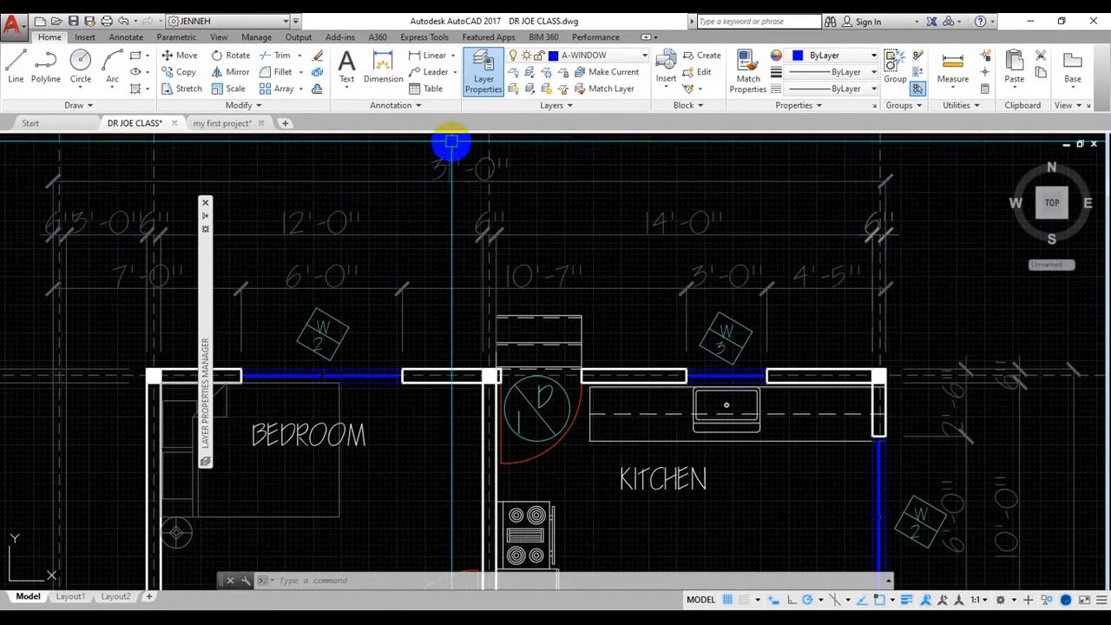
{"action": "scroll", "coordinate": [462, 154], "scroll_direction": "down", "scroll_amount": 2}
{"action": "scroll", "coordinate": [462, 154], "scroll_direction": "down", "scroll_amount": 3}
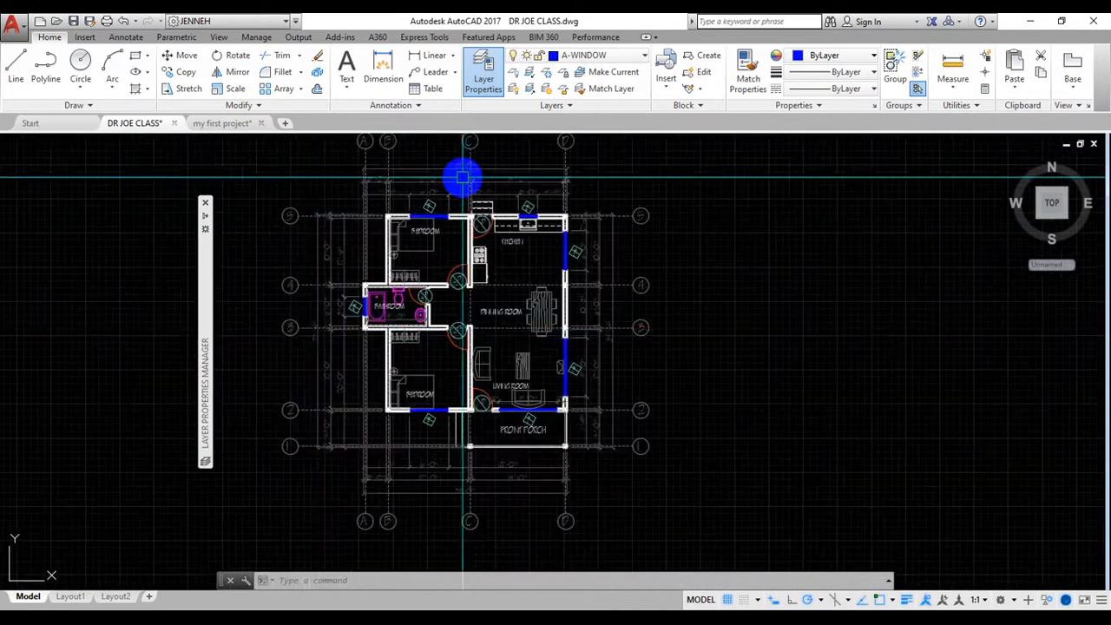
{"action": "scroll", "coordinate": [306, 344], "scroll_direction": "up", "scroll_amount": 5}
{"action": "scroll", "coordinate": [318, 314], "scroll_direction": "down", "scroll_amount": 4}
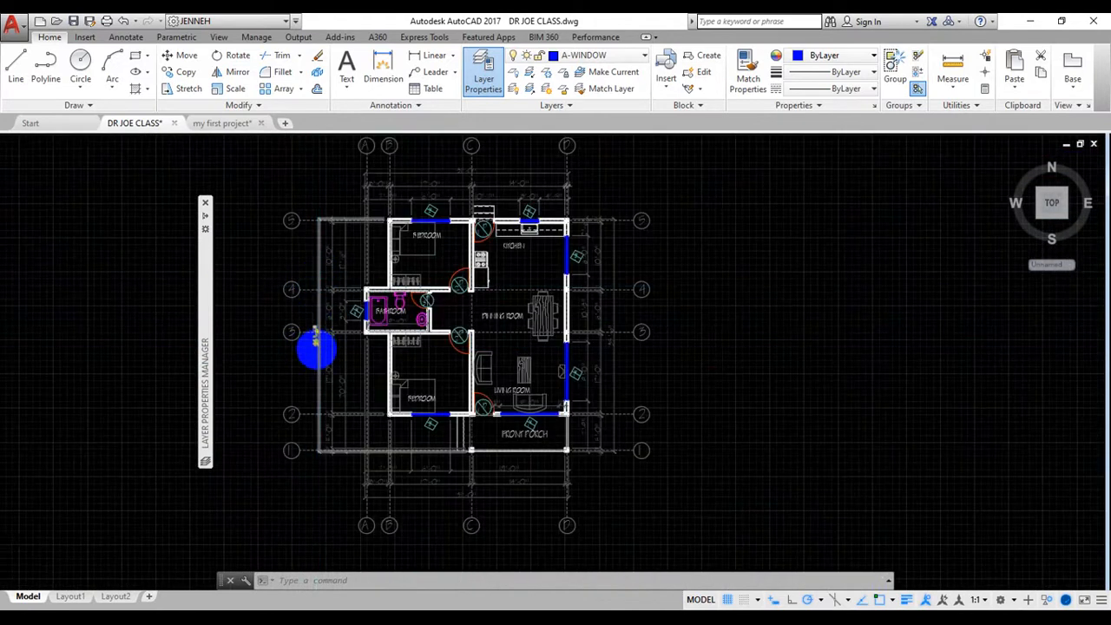
{"action": "scroll", "coordinate": [316, 347], "scroll_direction": "up", "scroll_amount": 5}
{"action": "scroll", "coordinate": [317, 348], "scroll_direction": "down", "scroll_amount": 1}
{"action": "scroll", "coordinate": [317, 348], "scroll_direction": "up", "scroll_amount": 1}
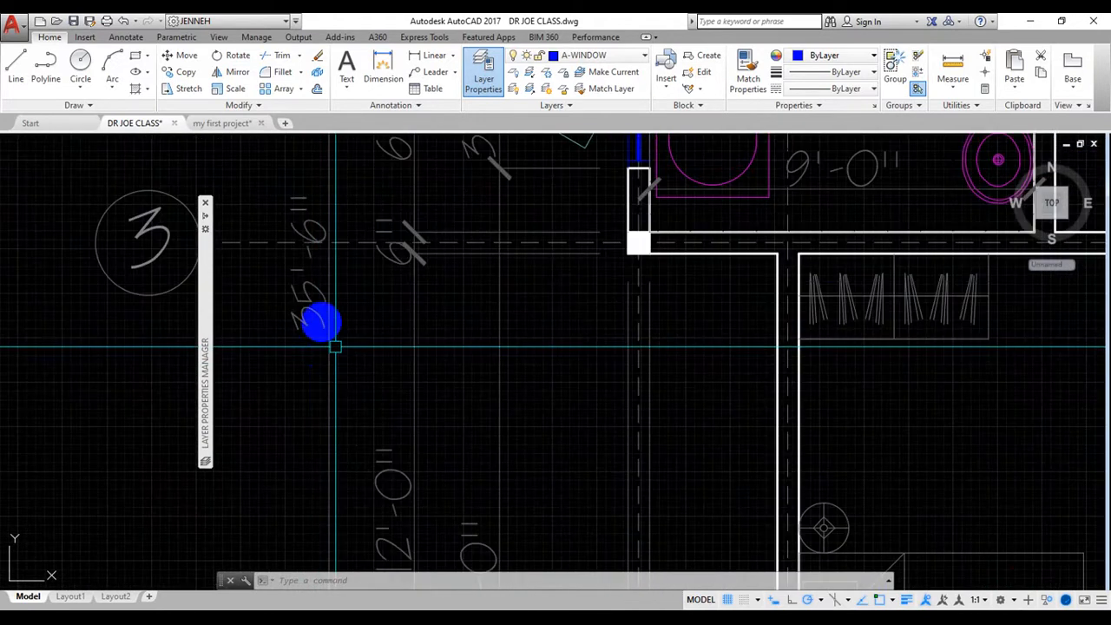
{"action": "scroll", "coordinate": [286, 352], "scroll_direction": "down", "scroll_amount": 5}
{"action": "scroll", "coordinate": [477, 179], "scroll_direction": "up", "scroll_amount": 5}
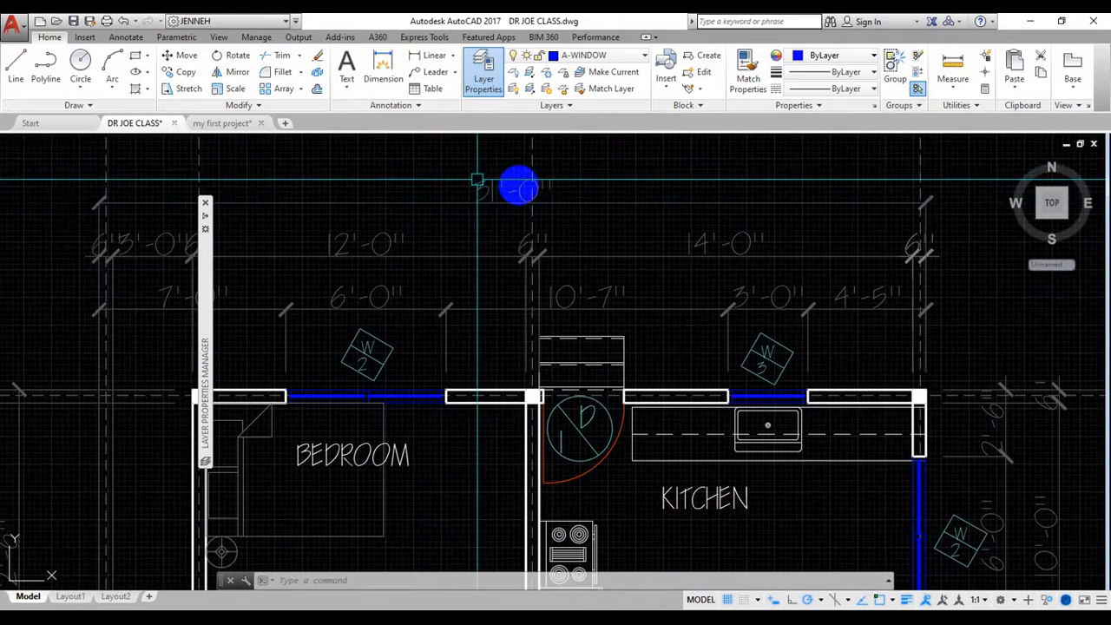
{"action": "scroll", "coordinate": [407, 221], "scroll_direction": "down", "scroll_amount": 5}
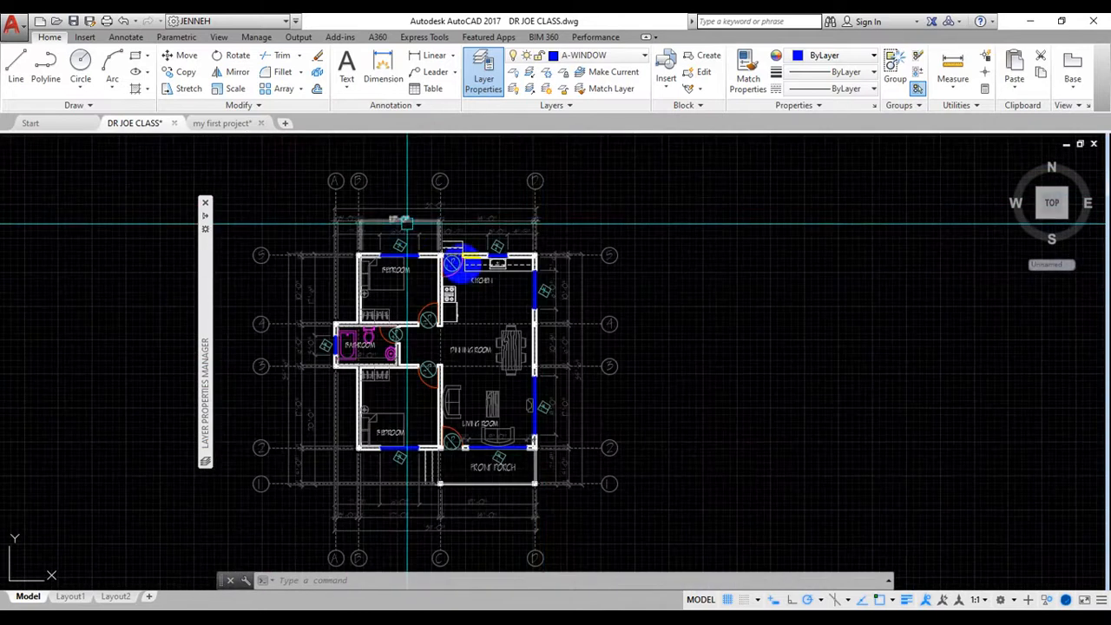
- Make A-WALL the current layer and draw a vertical line about 54 ft long in the empty space right of the floor plan
{"action": "left_click", "coordinate": [625, 56]}
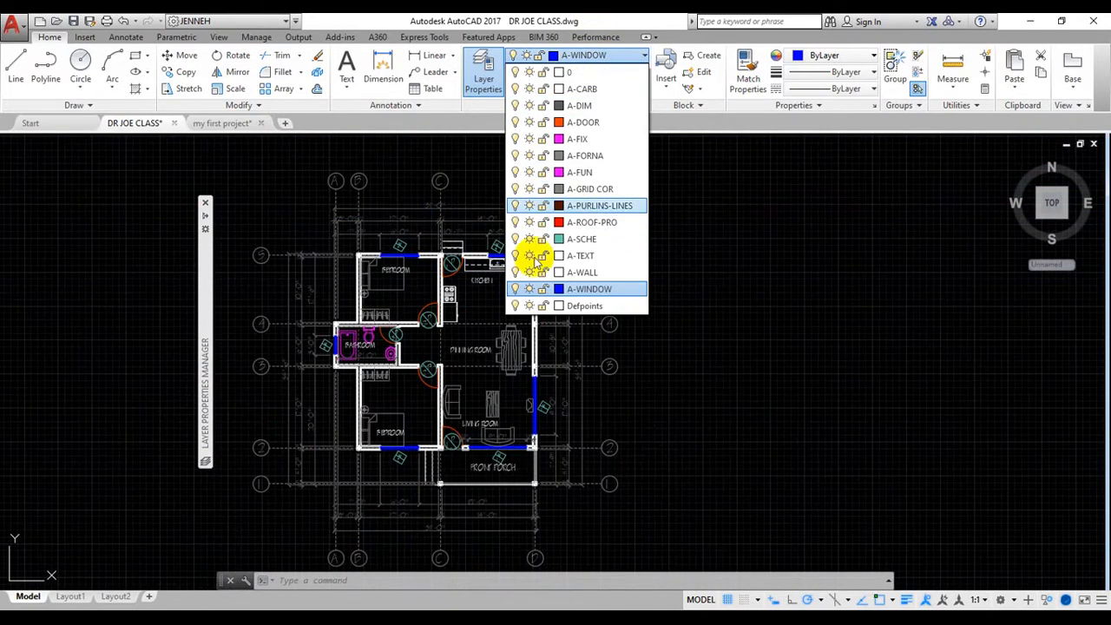
{"action": "left_click", "coordinate": [607, 273]}
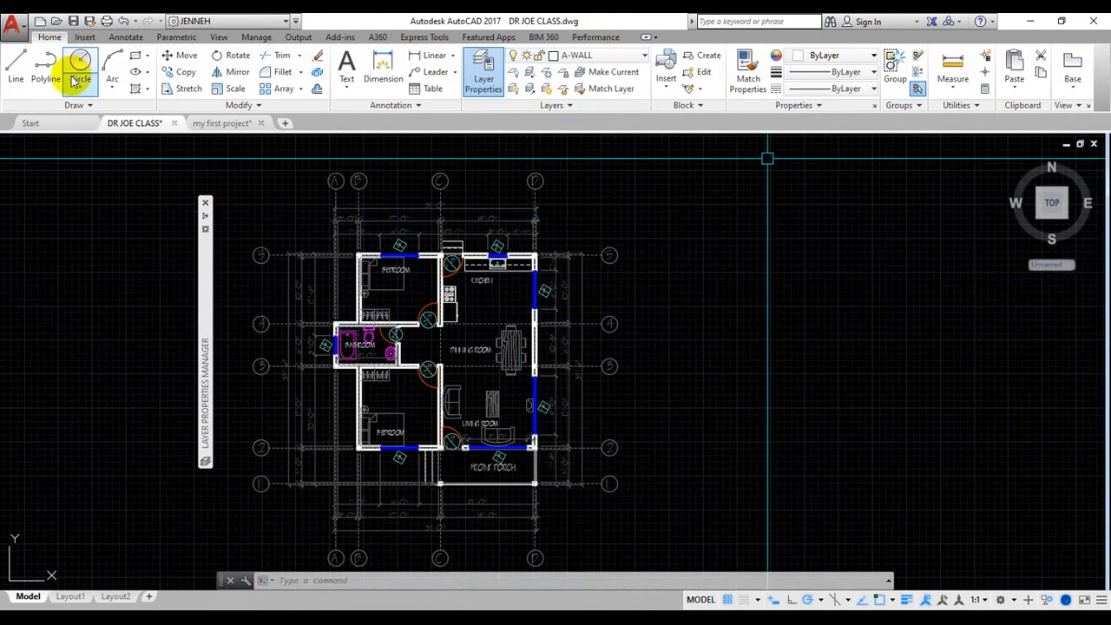
{"action": "scroll", "coordinate": [642, 319], "scroll_direction": "down", "scroll_amount": 5}
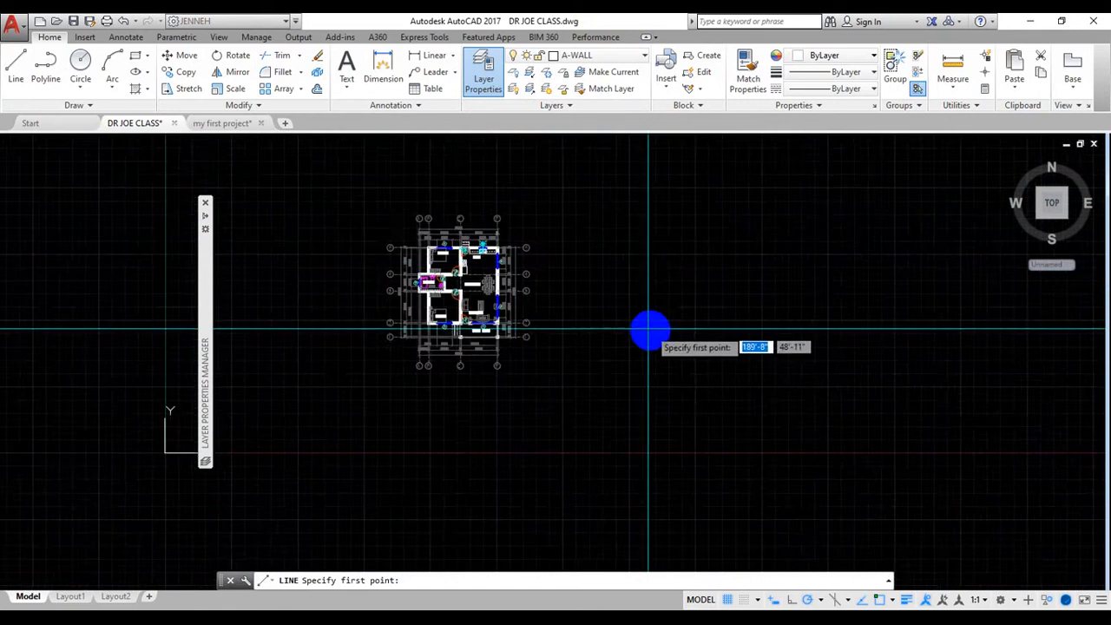
{"action": "scroll", "coordinate": [644, 323], "scroll_direction": "up", "scroll_amount": 3}
{"action": "left_click", "coordinate": [602, 178]}
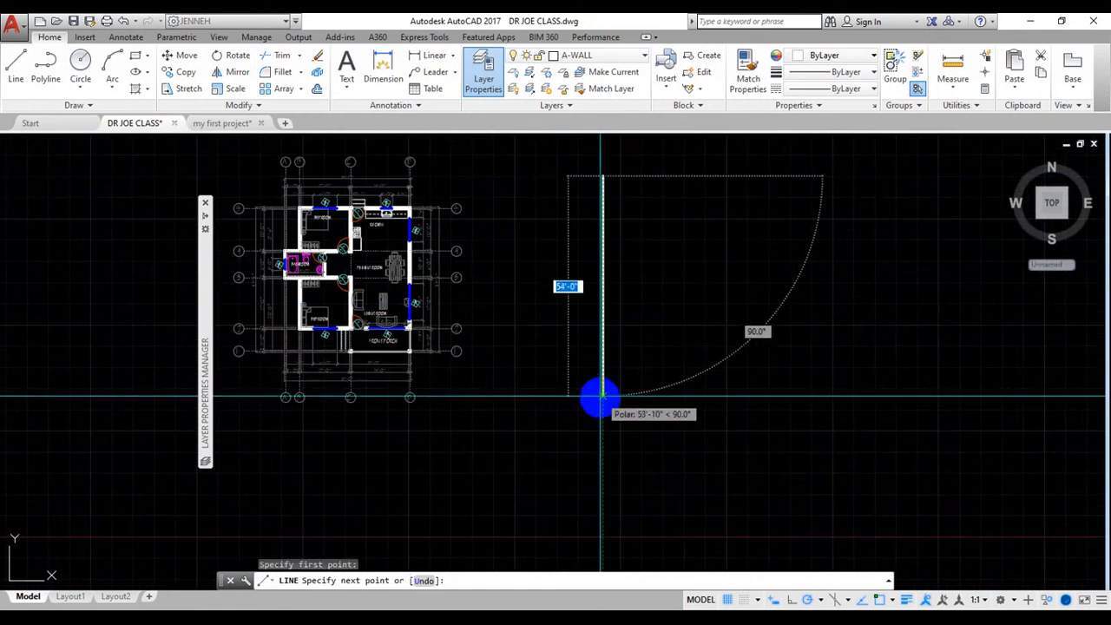
{"action": "left_click", "coordinate": [602, 402]}
{"action": "key", "text": "Escape"}
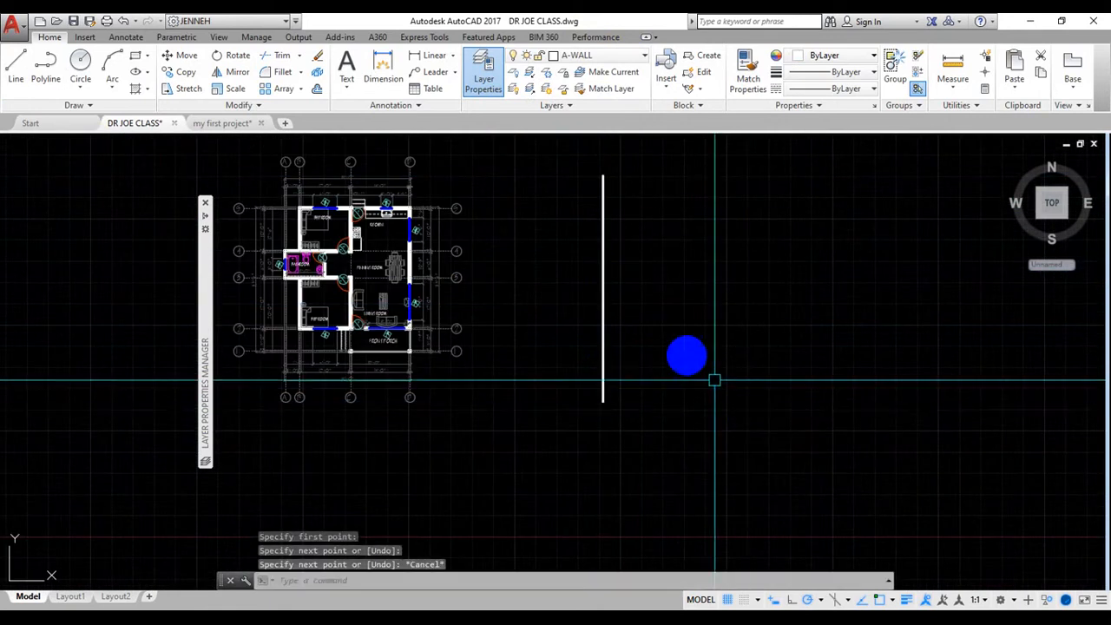
- Draw a horizontal line over 60 ft long that crosses the vertical line near its upper end and extends past it on both sides
{"action": "key", "text": "space"}
{"action": "left_click", "coordinate": [548, 206]}
{"action": "left_click", "coordinate": [821, 207]}
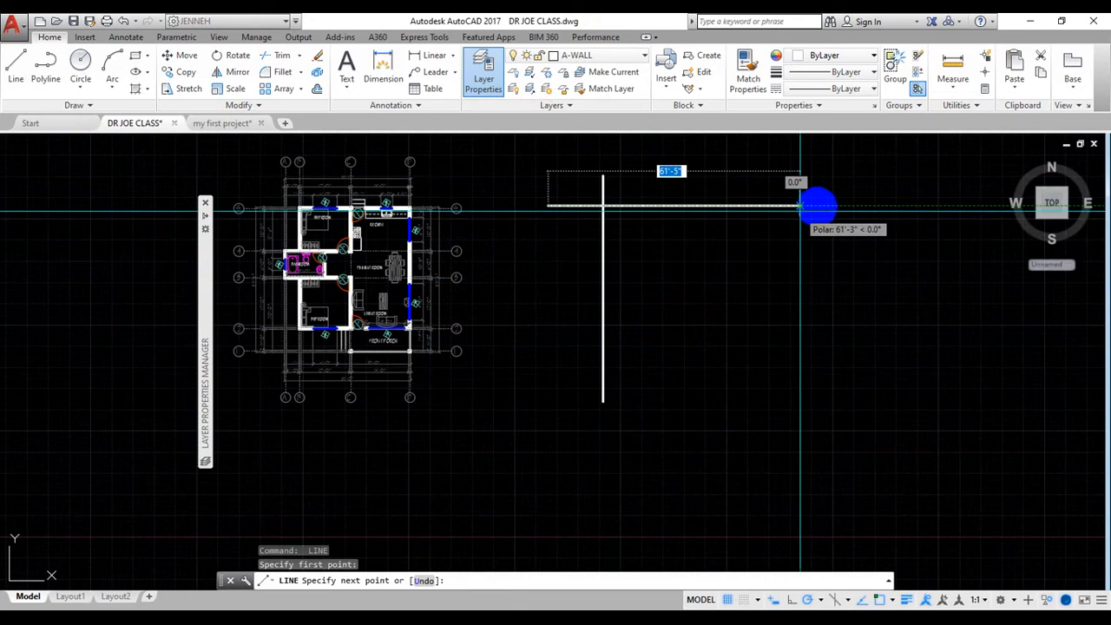
{"action": "key", "text": "Escape"}
- Offset the vertical line 31' to the right, matching the floor plan's overall width
{"action": "scroll", "coordinate": [385, 168], "scroll_direction": "up", "scroll_amount": 5}
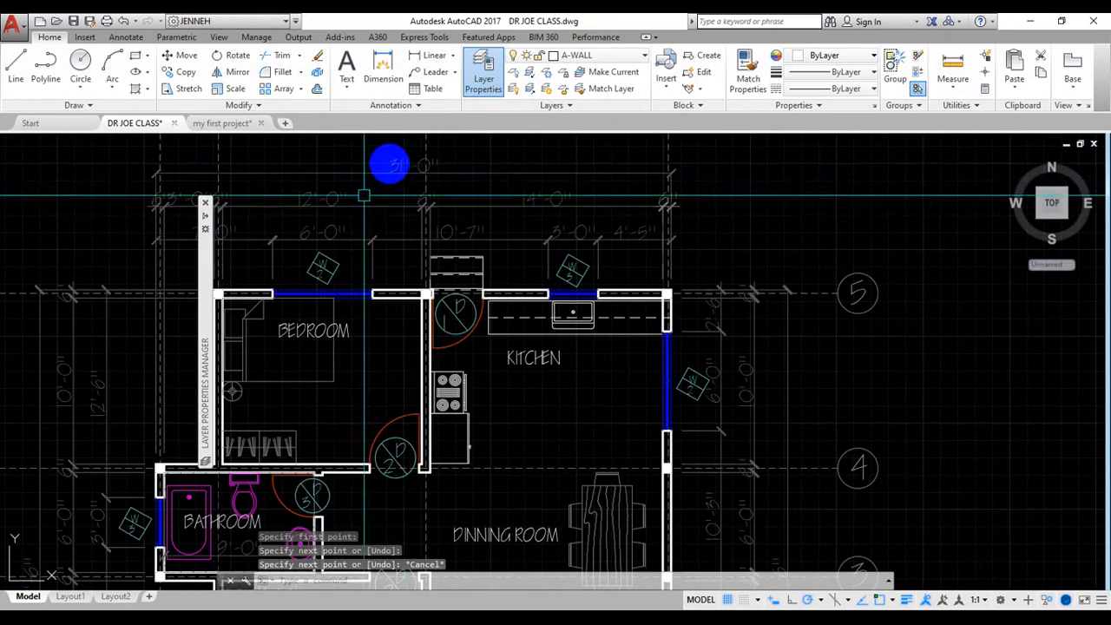
{"action": "type", "text": "o"}
{"action": "key", "text": "Return"}
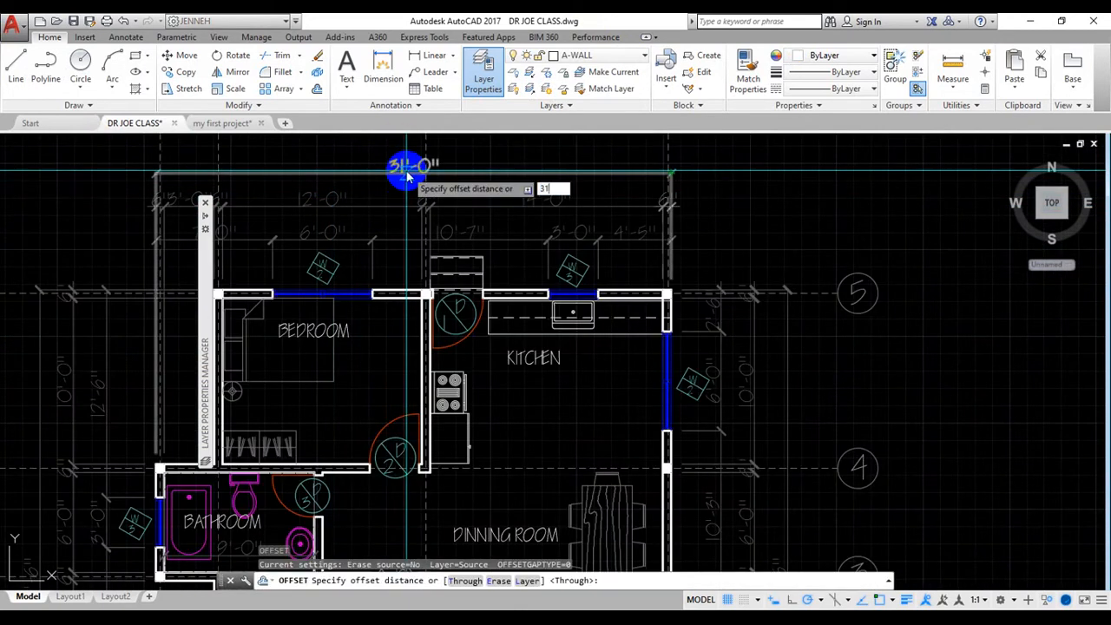
{"action": "type", "text": "31'"}
{"action": "key", "text": "Return"}
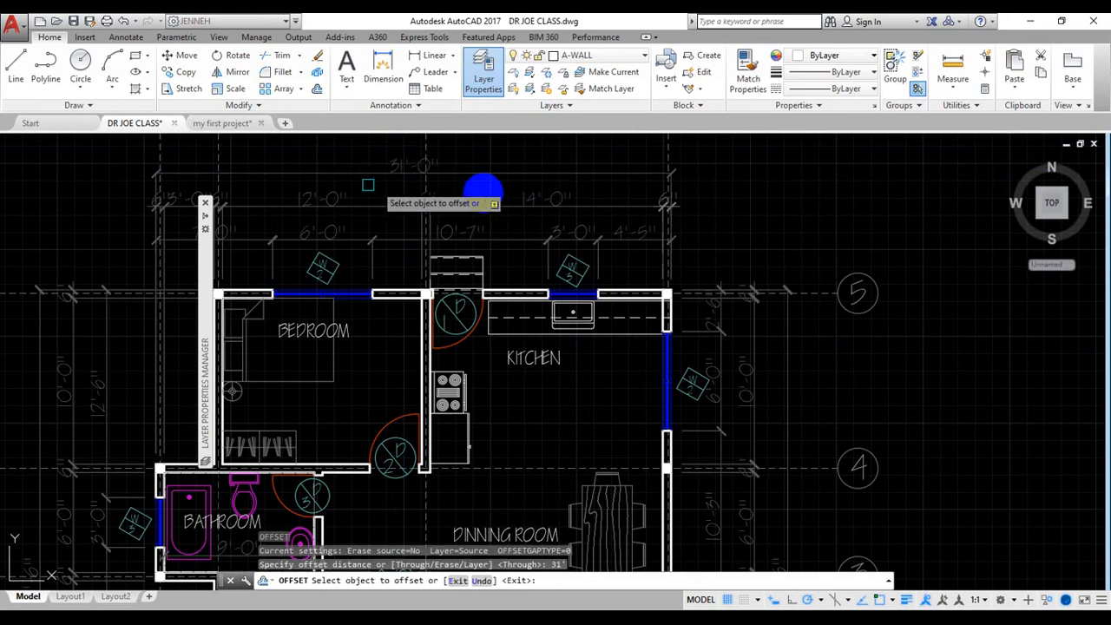
{"action": "scroll", "coordinate": [483, 181], "scroll_direction": "down", "scroll_amount": 2}
{"action": "scroll", "coordinate": [419, 181], "scroll_direction": "down", "scroll_amount": 3}
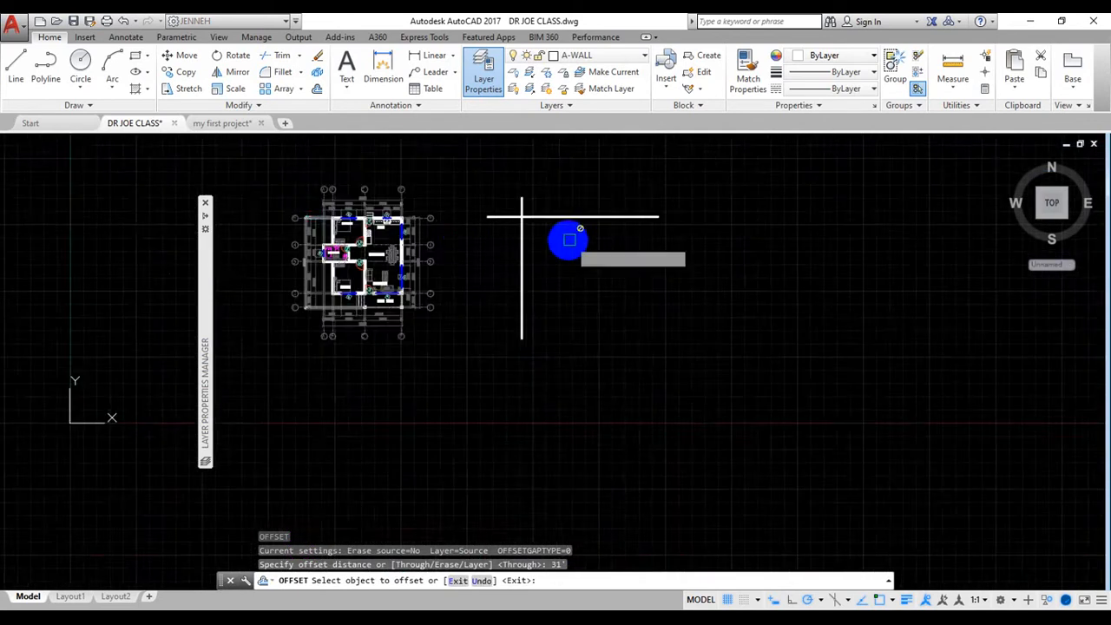
{"action": "scroll", "coordinate": [524, 235], "scroll_direction": "up", "scroll_amount": 2}
{"action": "left_click", "coordinate": [524, 236]}
{"action": "left_click", "coordinate": [686, 246]}
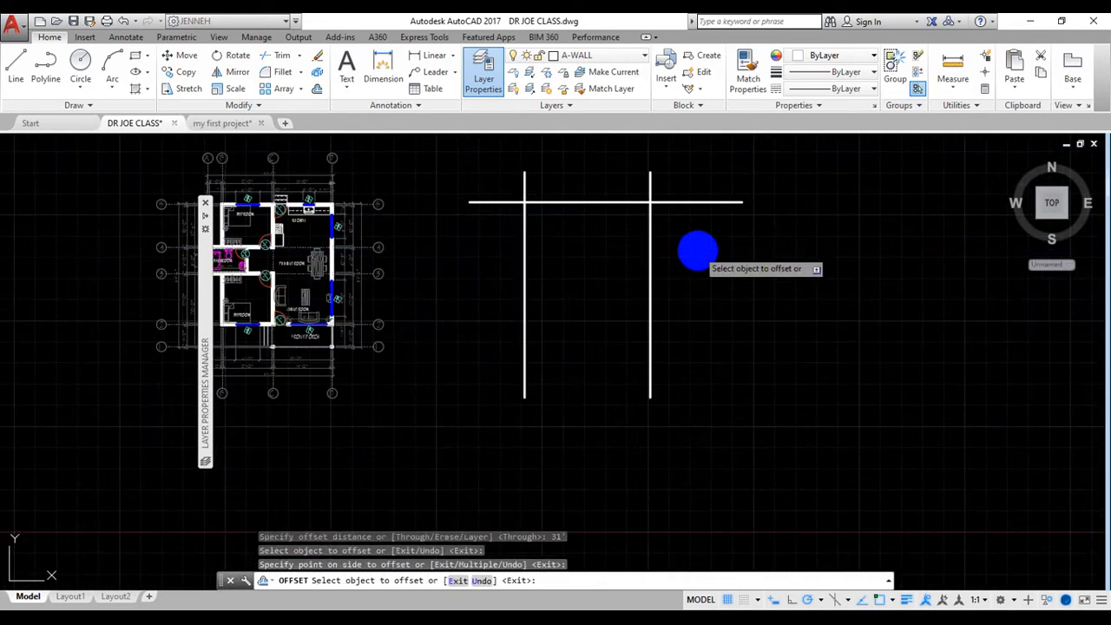
{"action": "key", "text": "Escape"}
- Offset the horizontal line 35'6" downward, matching the floor plan's overall length
{"action": "scroll", "coordinate": [570, 269], "scroll_direction": "down", "scroll_amount": 3}
{"action": "scroll", "coordinate": [521, 272], "scroll_direction": "up", "scroll_amount": 8}
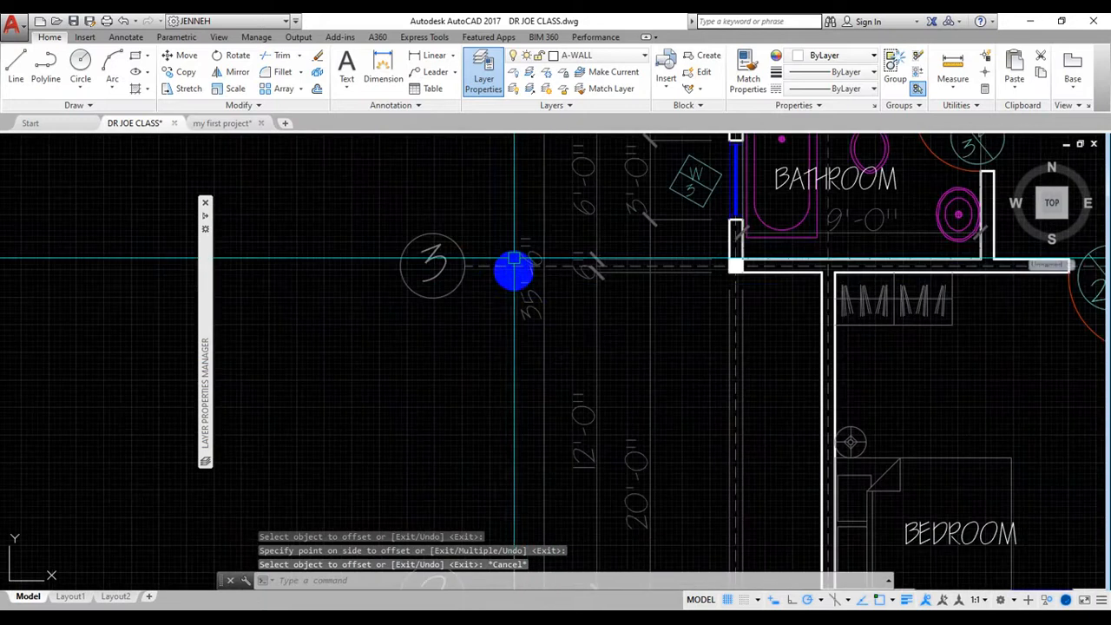
{"action": "scroll", "coordinate": [496, 282], "scroll_direction": "down", "scroll_amount": 3}
{"action": "type", "text": "O"}
{"action": "key", "text": "Return"}
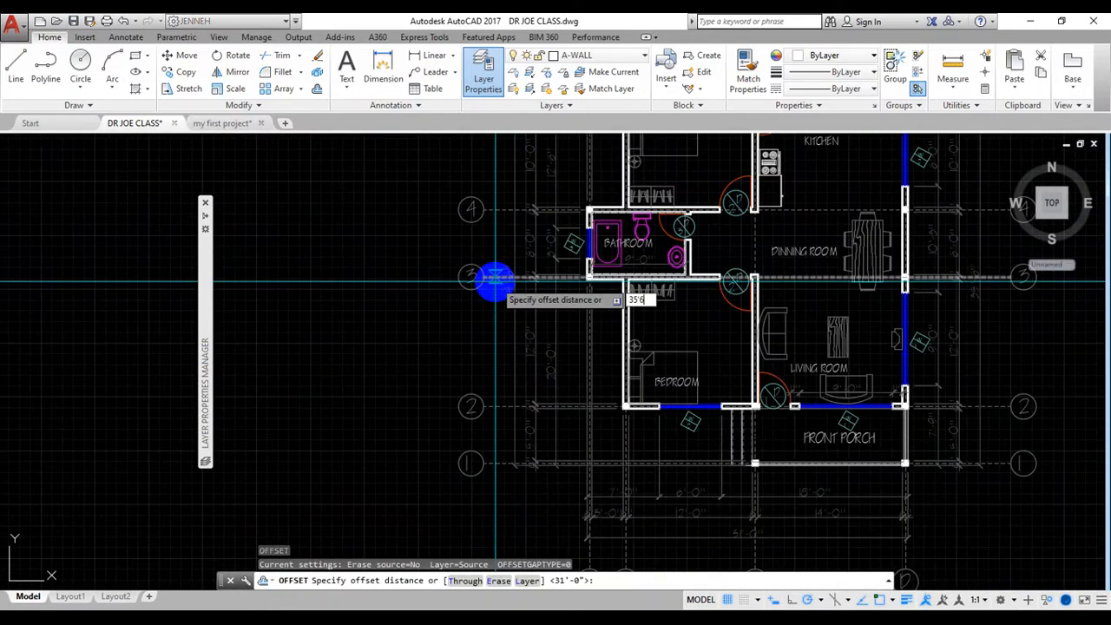
{"action": "key", "text": "Return"}
{"action": "scroll", "coordinate": [495, 276], "scroll_direction": "down", "scroll_amount": 5}
{"action": "scroll", "coordinate": [570, 231], "scroll_direction": "up", "scroll_amount": 4}
{"action": "left_click", "coordinate": [520, 217]}
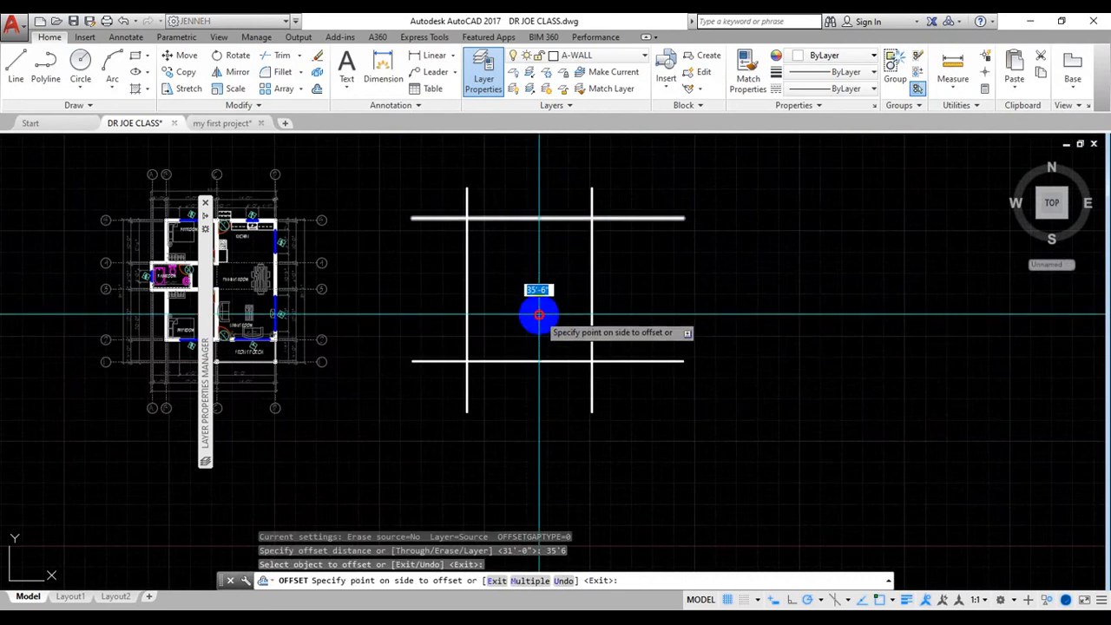
{"action": "left_click", "coordinate": [538, 315]}
{"action": "key", "text": "Escape"}
{"action": "key", "text": "Escape"}
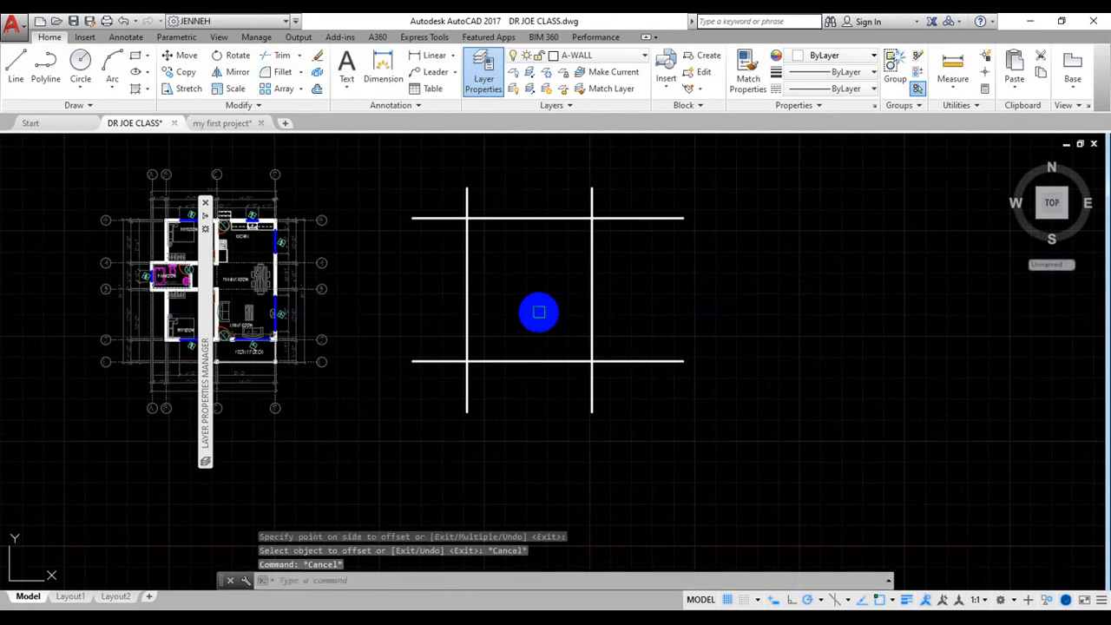
- Trim the overhanging ends of all four lines beyond their intersections to leave a closed rectangle
{"action": "type", "text": "tr"}
{"action": "key", "text": "Return"}
{"action": "key", "text": "Return"}
{"action": "left_click", "coordinate": [650, 384]}
{"action": "left_click", "coordinate": [619, 195]}
{"action": "left_click", "coordinate": [625, 402]}
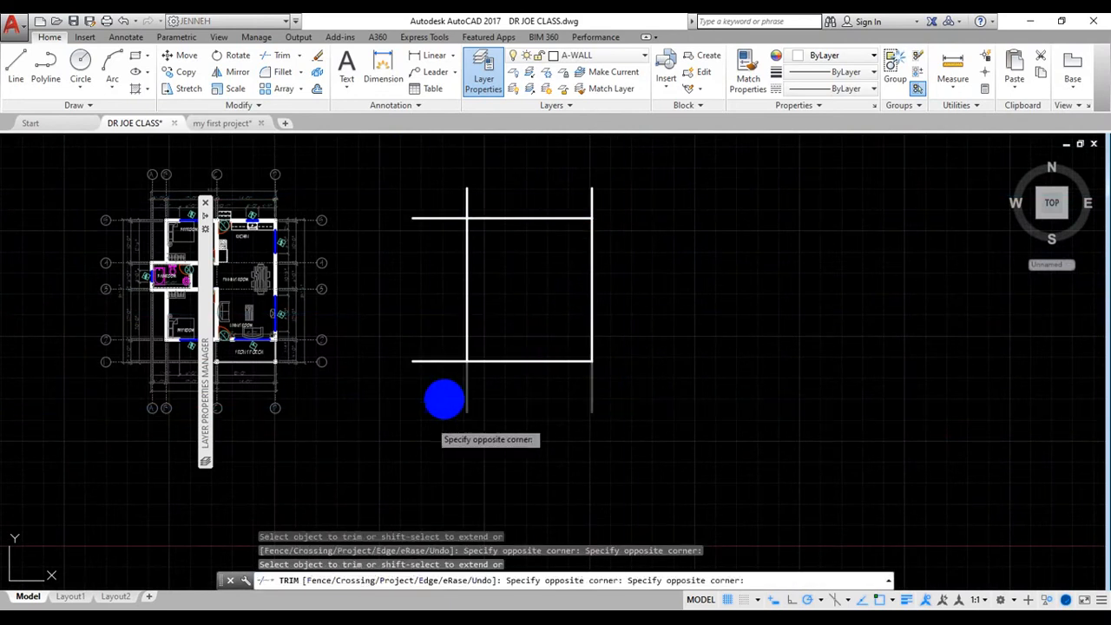
{"action": "left_click", "coordinate": [445, 400]}
{"action": "left_click", "coordinate": [443, 393]}
{"action": "left_click", "coordinate": [431, 205]}
{"action": "left_click", "coordinate": [621, 196]}
{"action": "left_click", "coordinate": [443, 200]}
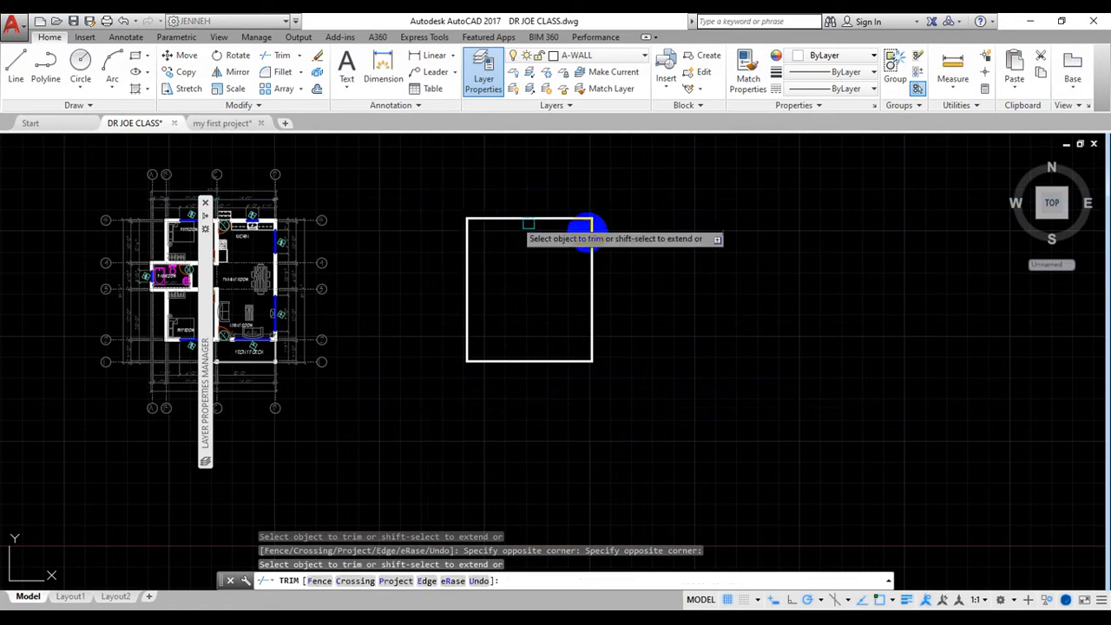
- Offset the rectangle's left side 6" inward to form the left wall's inner face
{"action": "key", "text": "Escape"}
{"action": "key", "text": "Escape"}
{"action": "scroll", "coordinate": [650, 220], "scroll_direction": "down", "scroll_amount": 4}
{"action": "scroll", "coordinate": [530, 223], "scroll_direction": "up", "scroll_amount": 4}
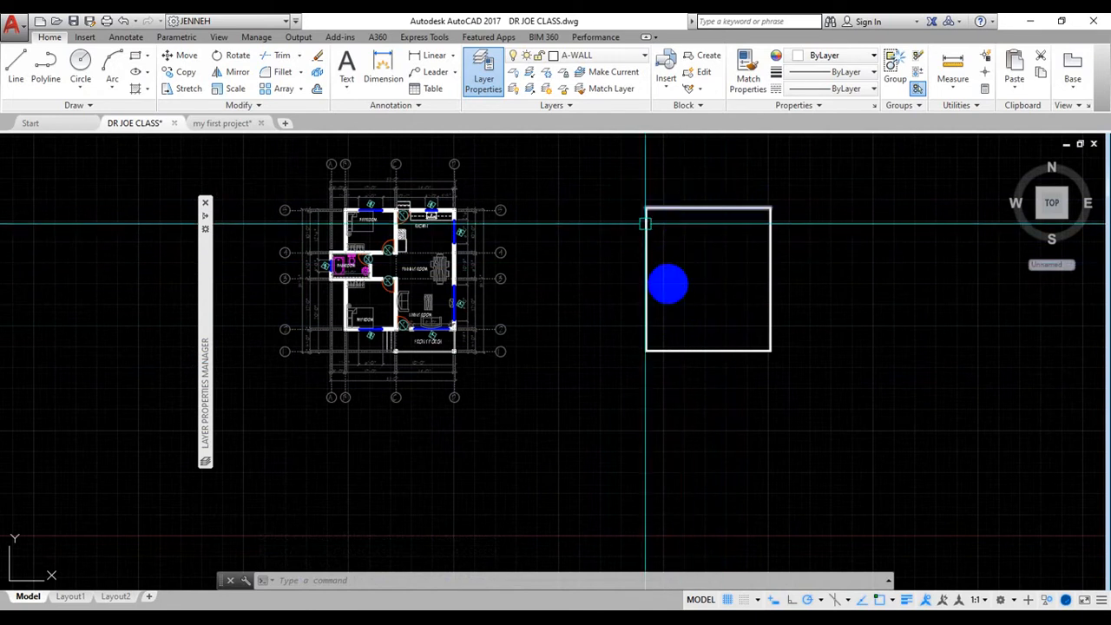
{"action": "scroll", "coordinate": [680, 238], "scroll_direction": "up", "scroll_amount": 2}
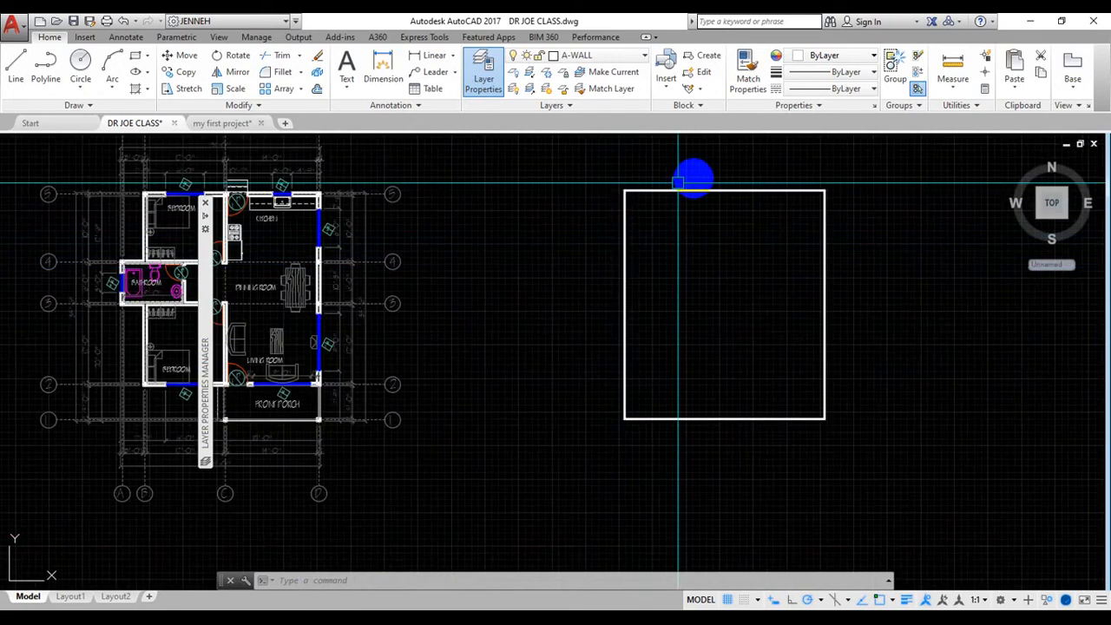
{"action": "scroll", "coordinate": [761, 191], "scroll_direction": "down", "scroll_amount": 2}
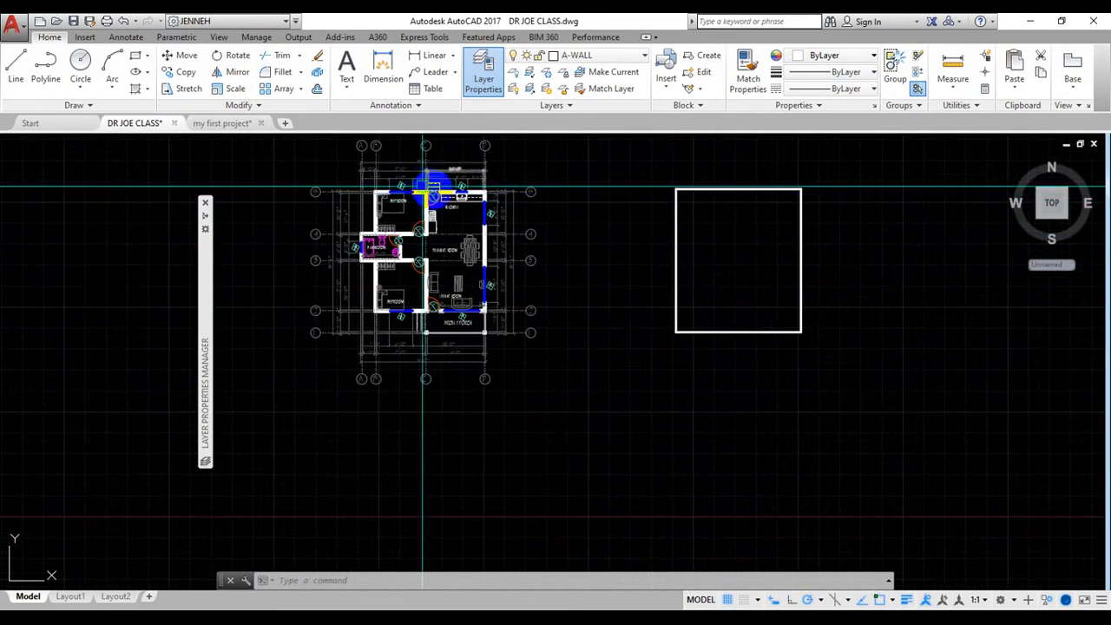
{"action": "scroll", "coordinate": [444, 187], "scroll_direction": "up", "scroll_amount": 2}
{"action": "type", "text": "o"}
{"action": "key", "text": "Return"}
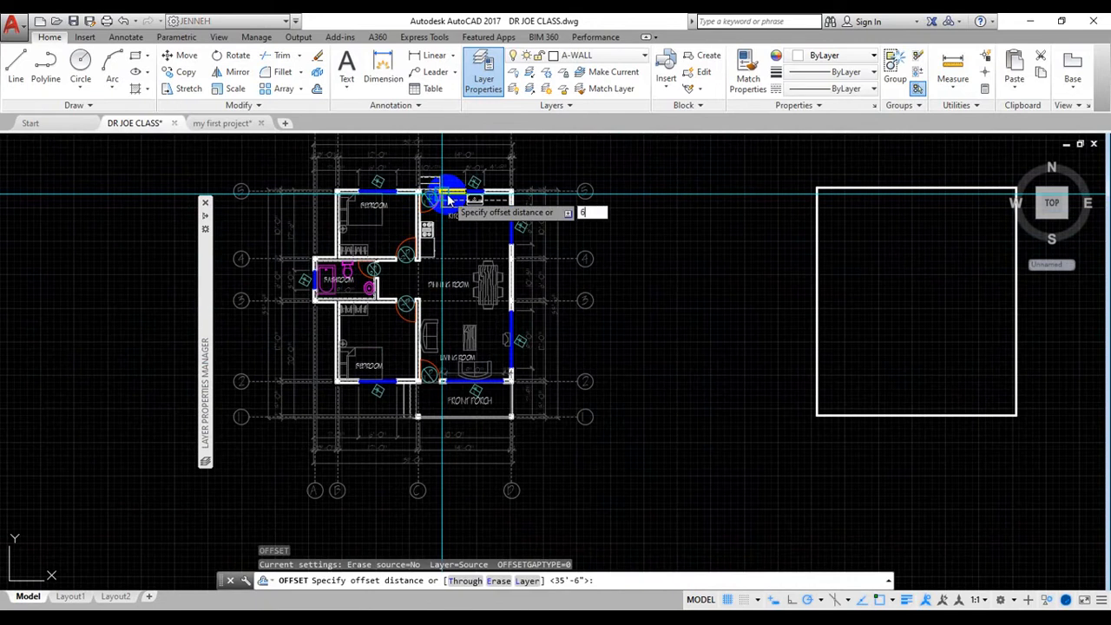
{"action": "type", "text": "6"}
{"action": "key", "text": "Return"}
{"action": "left_click", "coordinate": [811, 240]}
{"action": "left_click", "coordinate": [905, 240]}
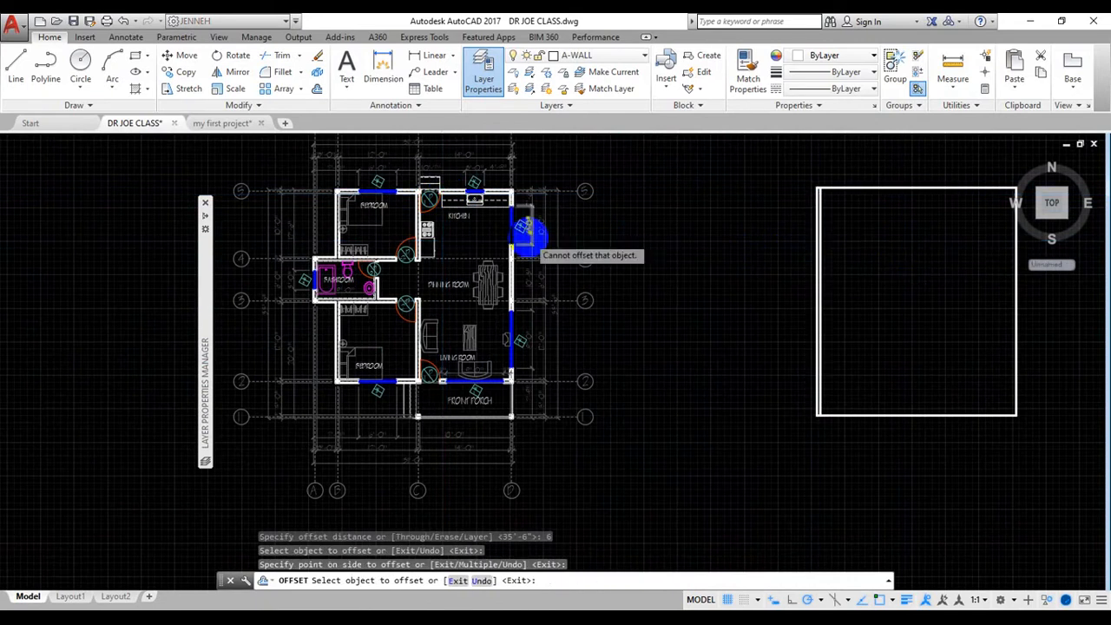
- Offset the rectangle's top, bottom and right sides 6" inward to complete the double-line outer walls
{"action": "middle_click_drag", "start_coordinate": [857, 222], "coordinate": [664, 227]}
{"action": "left_click", "coordinate": [668, 198]}
{"action": "left_click", "coordinate": [695, 343]}
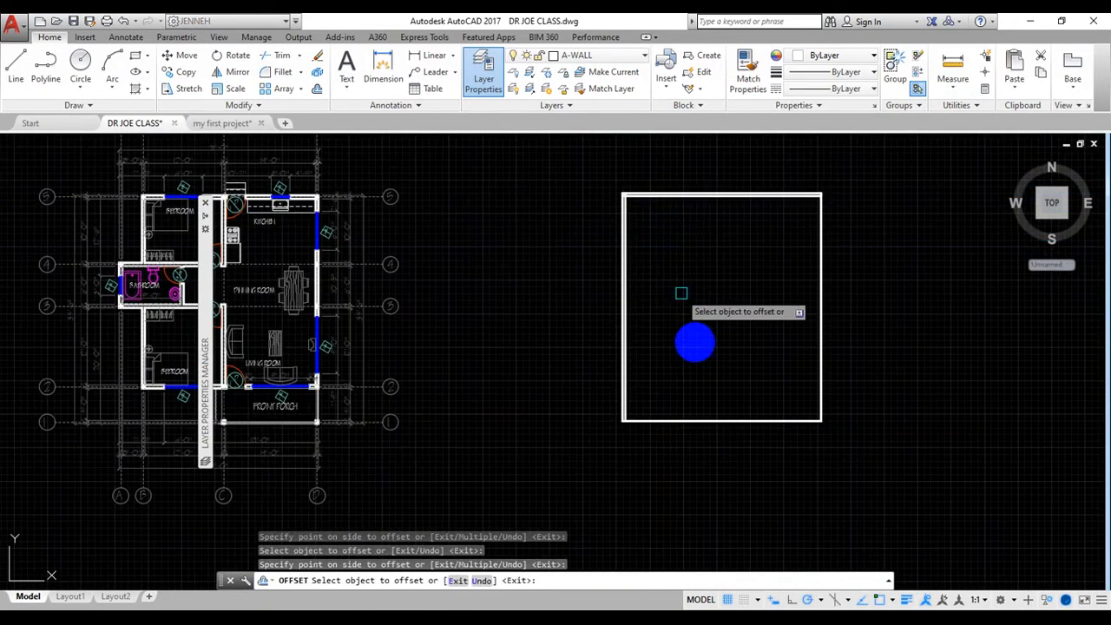
{"action": "left_click", "coordinate": [719, 421]}
{"action": "left_click", "coordinate": [712, 330]}
{"action": "left_click", "coordinate": [818, 338]}
{"action": "left_click", "coordinate": [726, 331]}
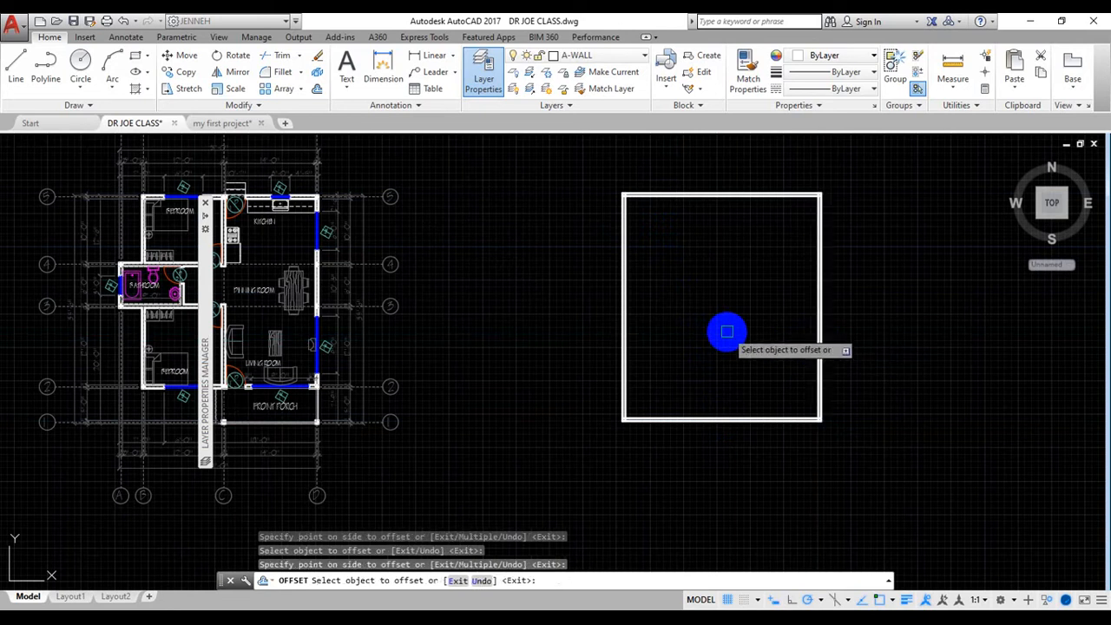
{"action": "key", "text": "Escape"}
{"action": "key", "text": "Escape"}
{"action": "key", "text": "Escape"}
- Examine the floor plan's upper dimension string between grids A and B for the spacing between the walls
{"action": "scroll", "coordinate": [784, 322], "scroll_direction": "down", "scroll_amount": 4}
{"action": "scroll", "coordinate": [520, 295], "scroll_direction": "up", "scroll_amount": 4}
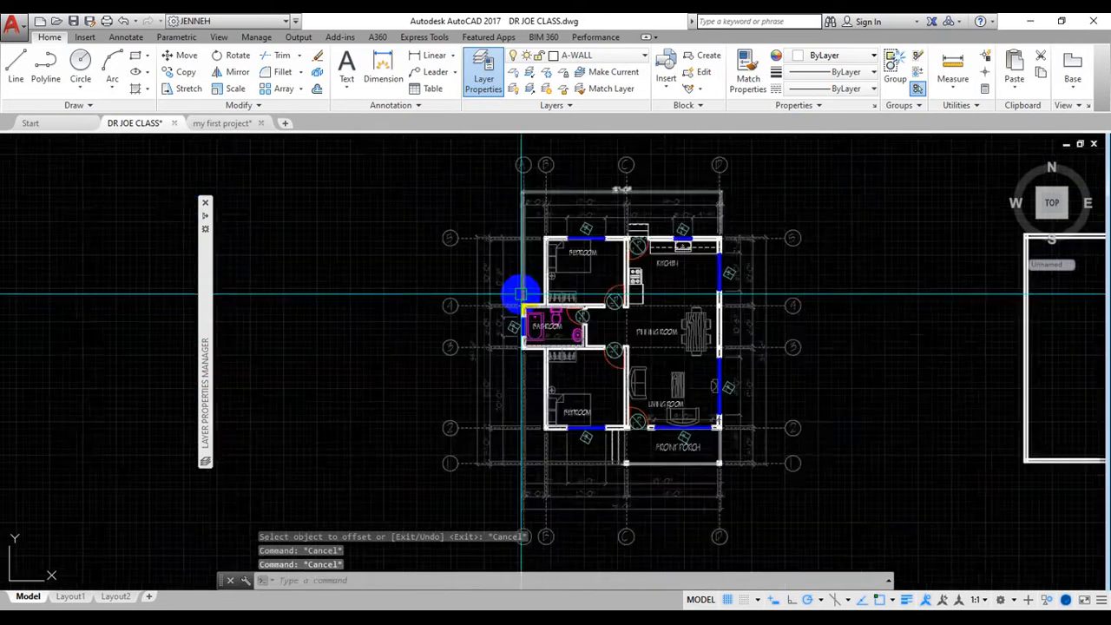
{"action": "scroll", "coordinate": [521, 295], "scroll_direction": "up", "scroll_amount": 2}
{"action": "scroll", "coordinate": [509, 258], "scroll_direction": "down", "scroll_amount": 1}
{"action": "scroll", "coordinate": [524, 174], "scroll_direction": "up", "scroll_amount": 3}
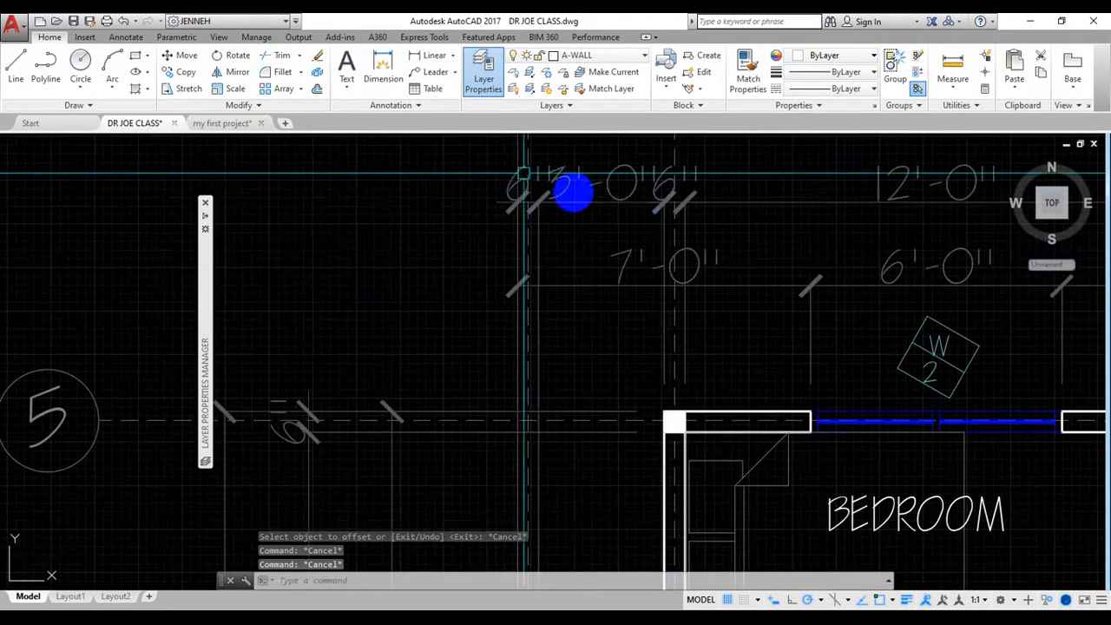
{"action": "scroll", "coordinate": [523, 174], "scroll_direction": "down", "scroll_amount": 3}
{"action": "scroll", "coordinate": [550, 483], "scroll_direction": "up", "scroll_amount": 3}
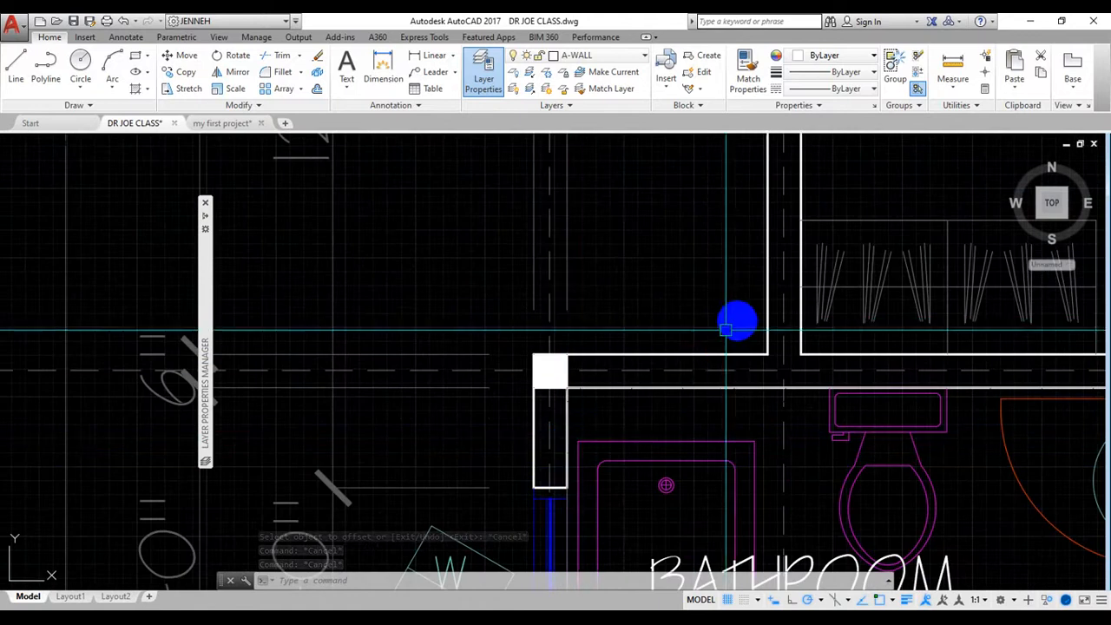
{"action": "scroll", "coordinate": [544, 439], "scroll_direction": "down", "scroll_amount": 6}
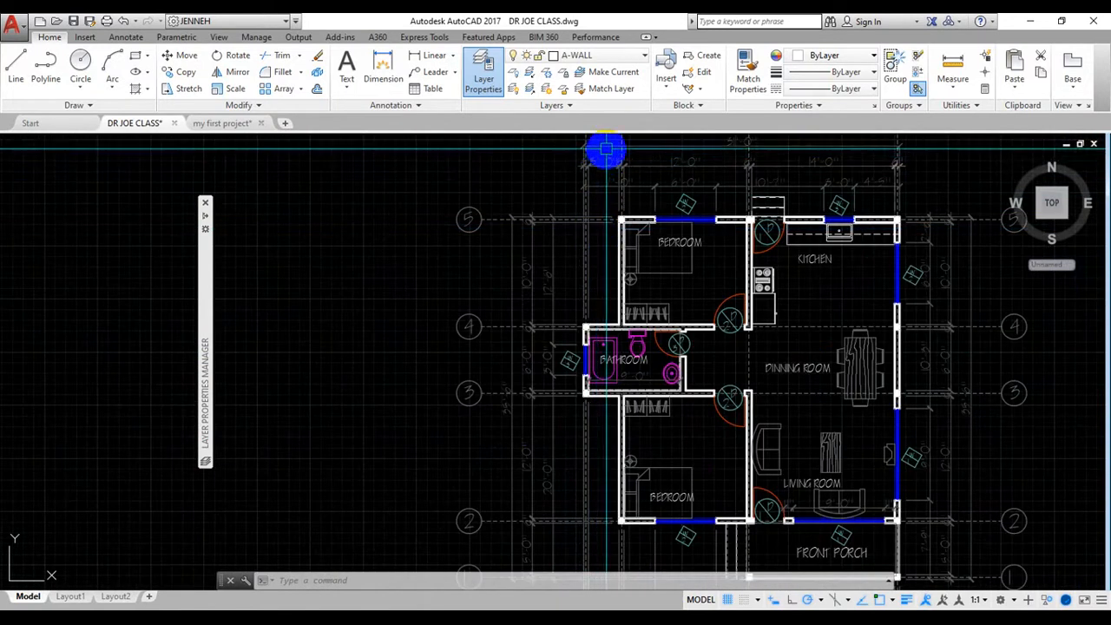
{"action": "scroll", "coordinate": [604, 156], "scroll_direction": "up", "scroll_amount": 4}
{"action": "scroll", "coordinate": [556, 187], "scroll_direction": "down", "scroll_amount": 3}
{"action": "scroll", "coordinate": [564, 191], "scroll_direction": "up", "scroll_amount": 4}
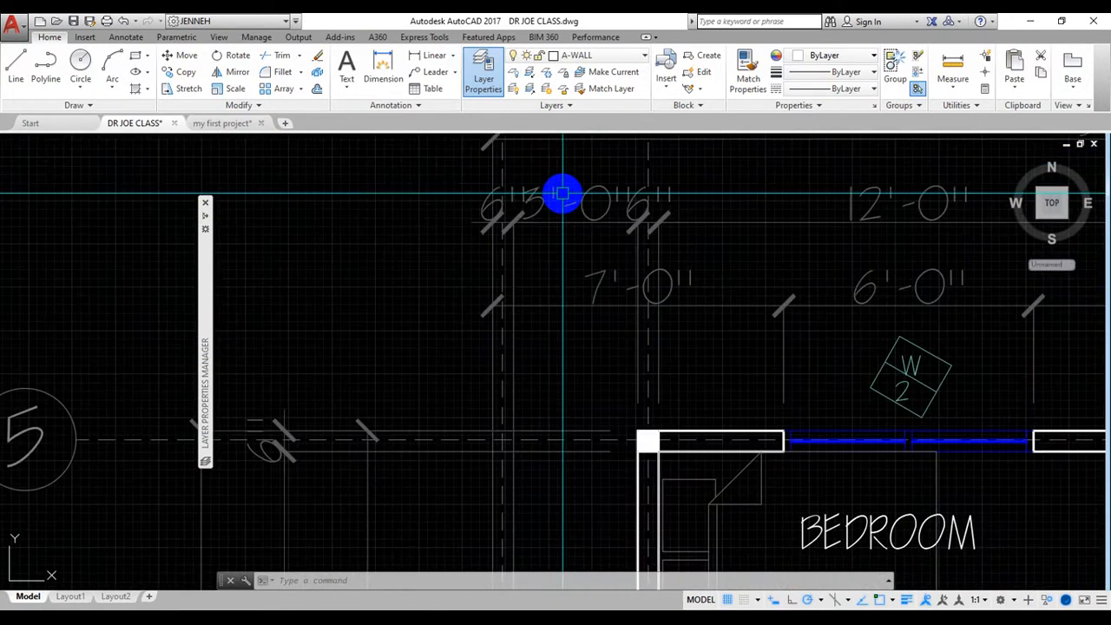
- Offset the left wall's inner line 36" to the right for the first interior wall face
{"action": "type", "text": "o"}
{"action": "key", "text": "Return"}
{"action": "type", "text": "36"}
{"action": "key", "text": "Return"}
{"action": "scroll", "coordinate": [355, 252], "scroll_direction": "down", "scroll_amount": 5}
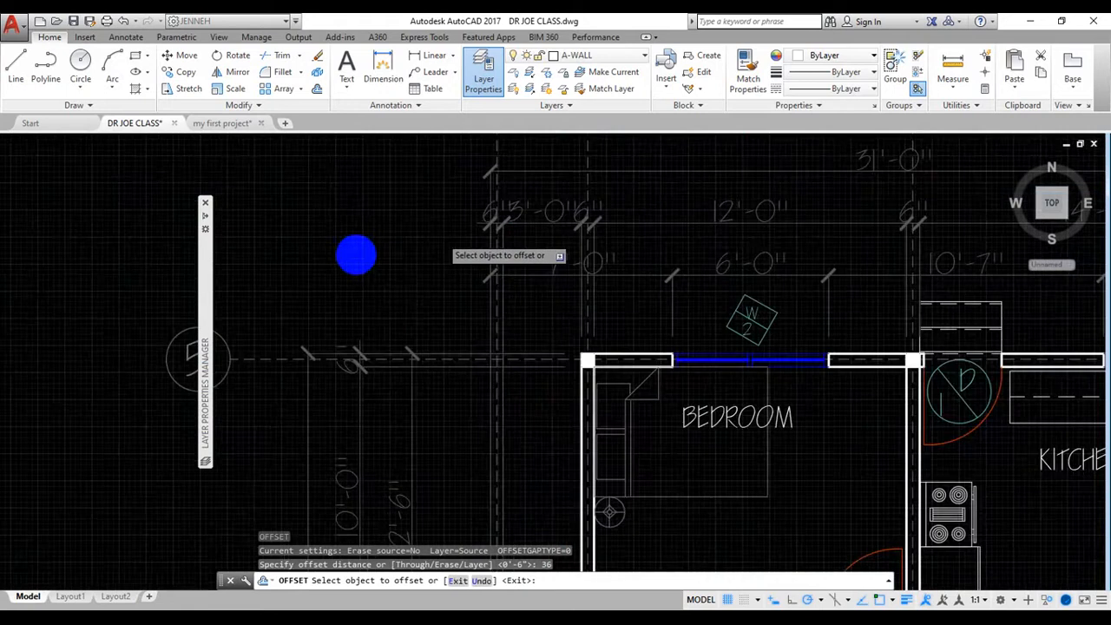
{"action": "scroll", "coordinate": [692, 275], "scroll_direction": "up", "scroll_amount": 6}
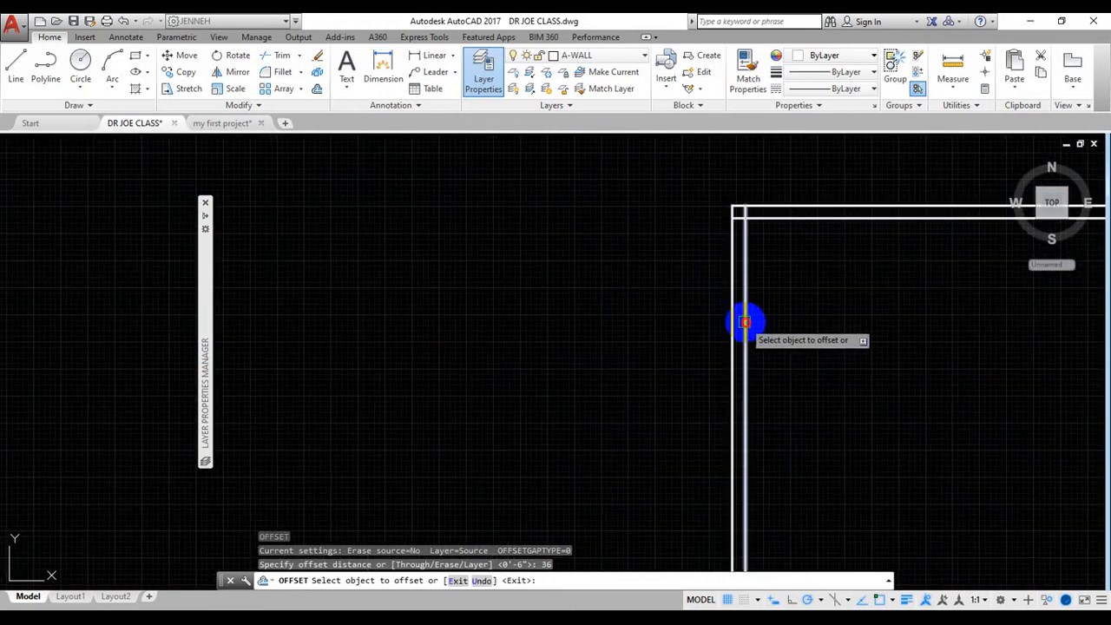
{"action": "left_click", "coordinate": [745, 323]}
{"action": "left_click", "coordinate": [851, 318]}
{"action": "right_click", "coordinate": [859, 317]}
{"action": "left_click", "coordinate": [875, 339]}
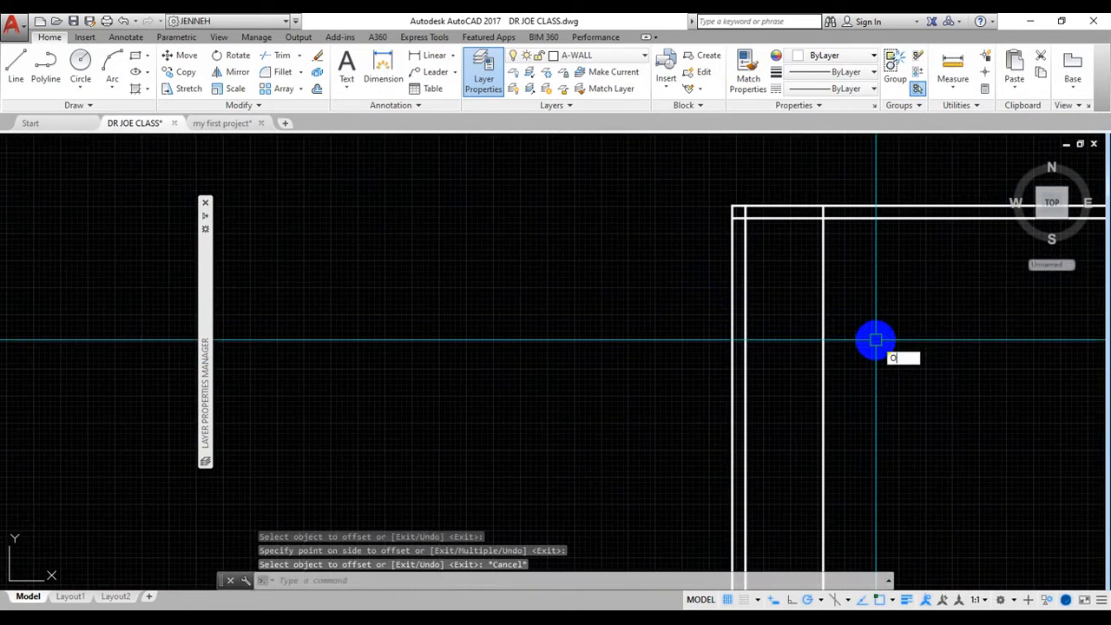
- Offset the new interior wall line 6" to the right to give that wall its thickness
{"action": "type", "text": "o"}
{"action": "key", "text": "Return"}
{"action": "type", "text": "6"}
{"action": "key", "text": "Return"}
{"action": "scroll", "coordinate": [596, 318], "scroll_direction": "down", "scroll_amount": 5}
{"action": "scroll", "coordinate": [650, 342], "scroll_direction": "up", "scroll_amount": 4}
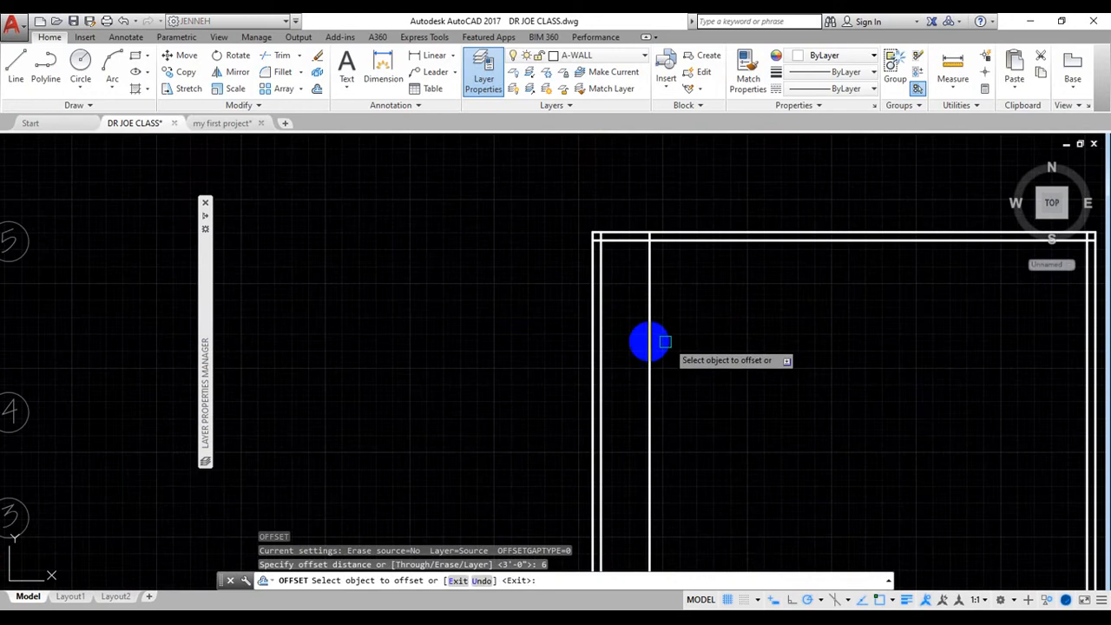
{"action": "left_click", "coordinate": [651, 342]}
{"action": "left_click", "coordinate": [803, 339]}
{"action": "key", "text": "Escape"}
- Offset the first interior wall's right-hand line 12' to the right, matching the floor plan's bedroom width
{"action": "scroll", "coordinate": [815, 322], "scroll_direction": "down", "scroll_amount": 6}
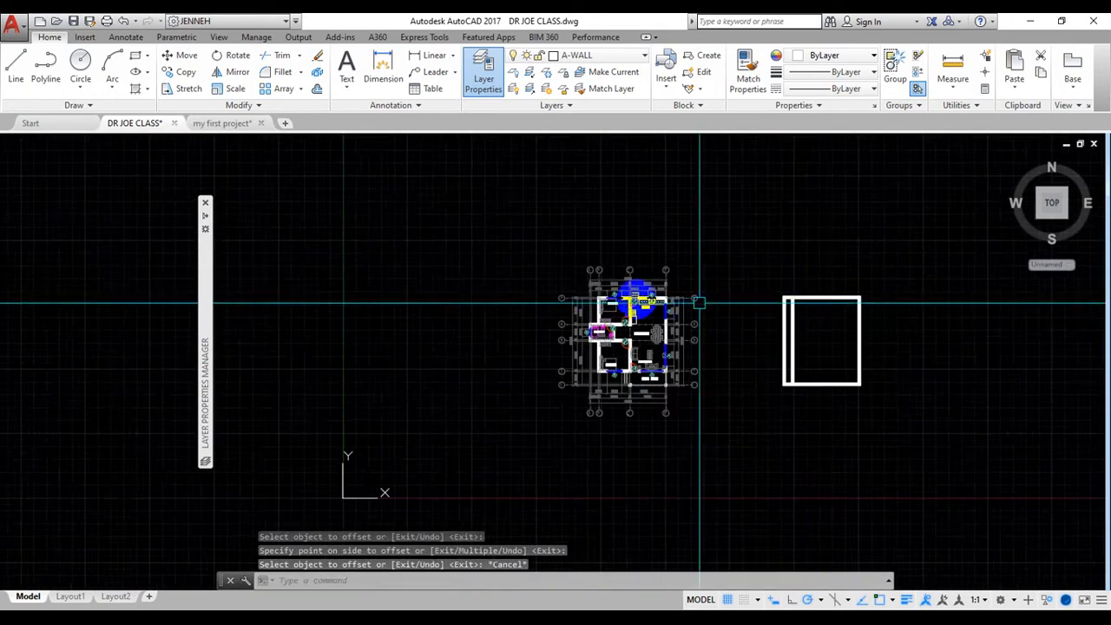
{"action": "scroll", "coordinate": [608, 304], "scroll_direction": "up", "scroll_amount": 3}
{"action": "scroll", "coordinate": [521, 274], "scroll_direction": "up", "scroll_amount": 7}
{"action": "scroll", "coordinate": [489, 317], "scroll_direction": "down", "scroll_amount": 3}
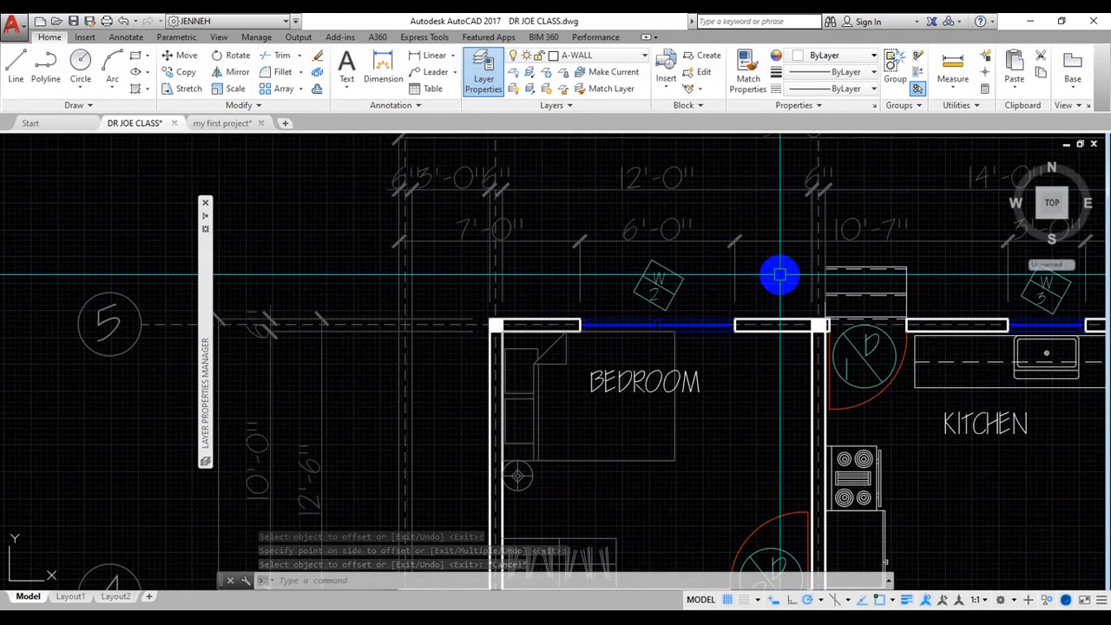
{"action": "scroll", "coordinate": [482, 282], "scroll_direction": "down", "scroll_amount": 4}
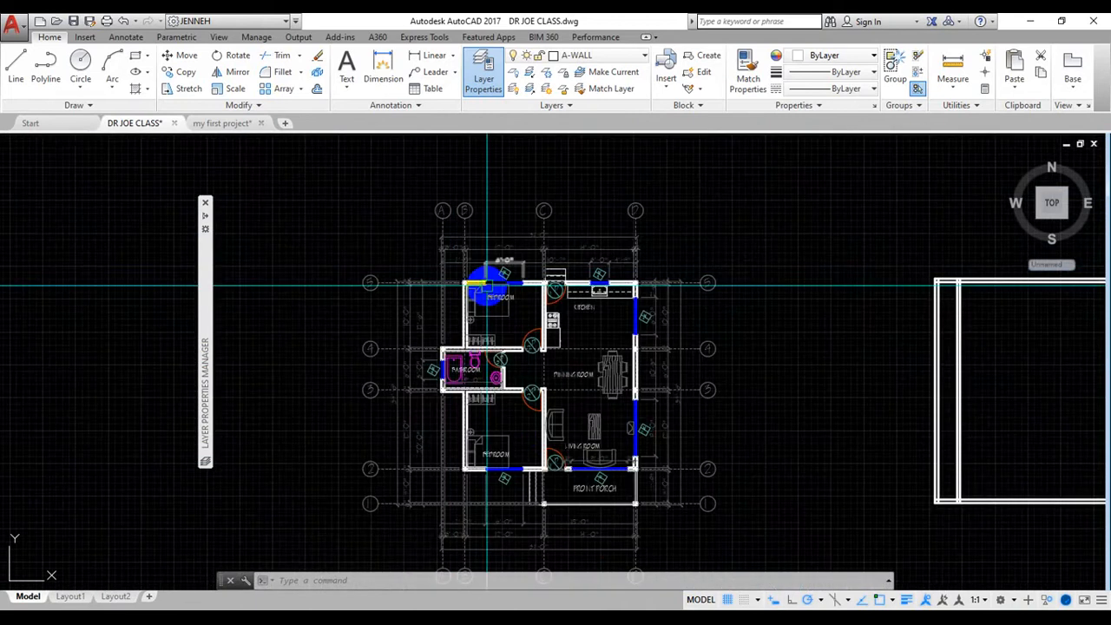
{"action": "type", "text": "o"}
{"action": "key", "text": "Return"}
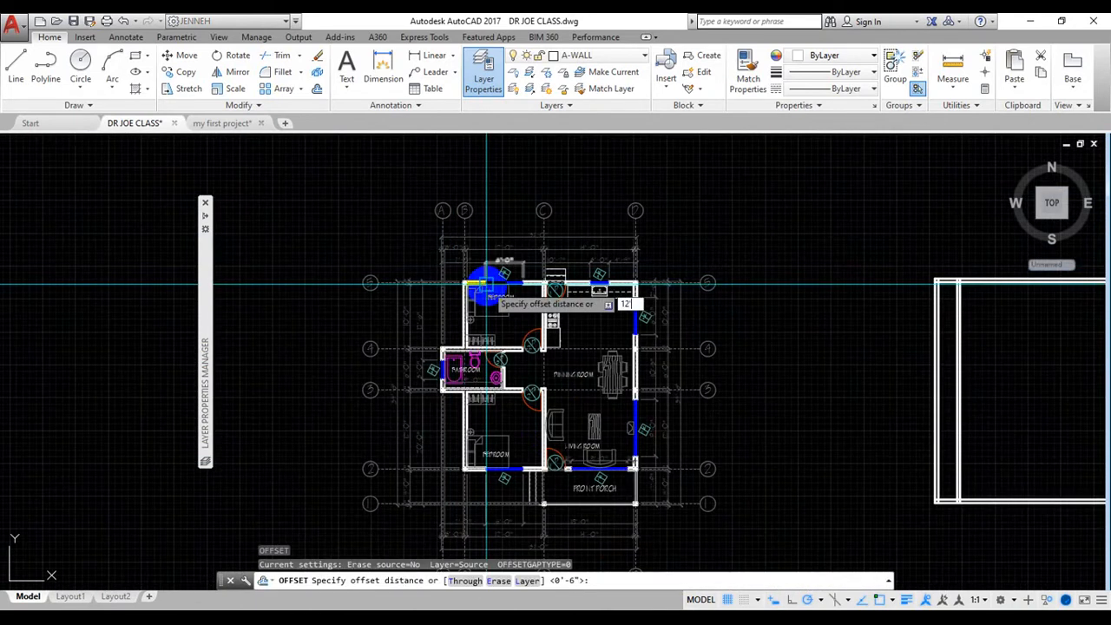
{"action": "type", "text": "12"}
{"action": "key", "text": "Return"}
{"action": "scroll", "coordinate": [488, 295], "scroll_direction": "down", "scroll_amount": 5}
{"action": "scroll", "coordinate": [543, 287], "scroll_direction": "up", "scroll_amount": 10}
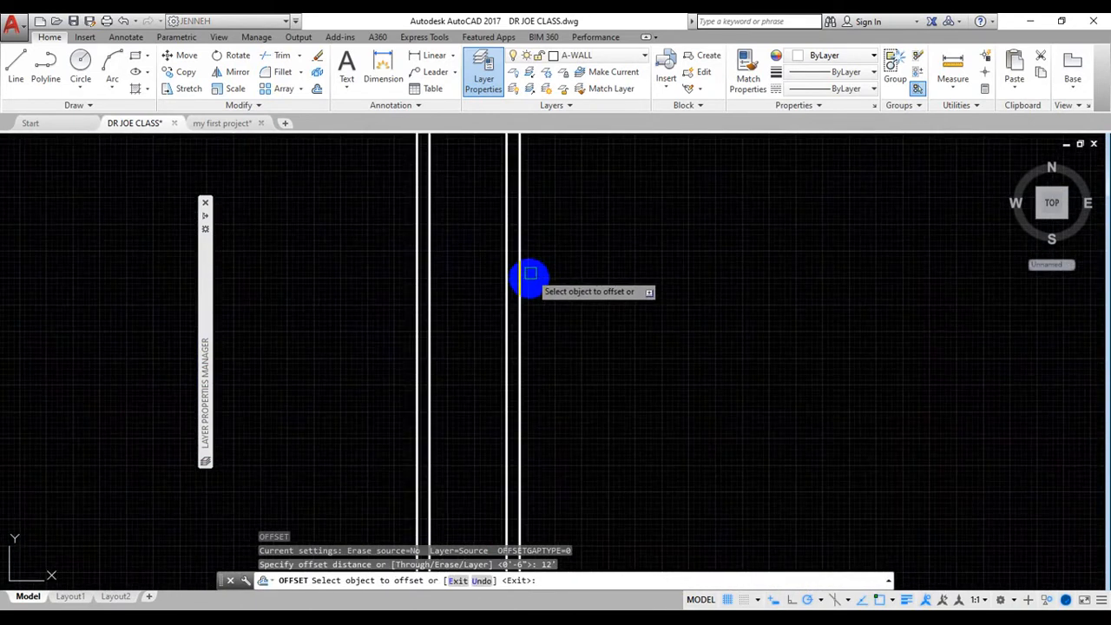
{"action": "left_click", "coordinate": [521, 314]}
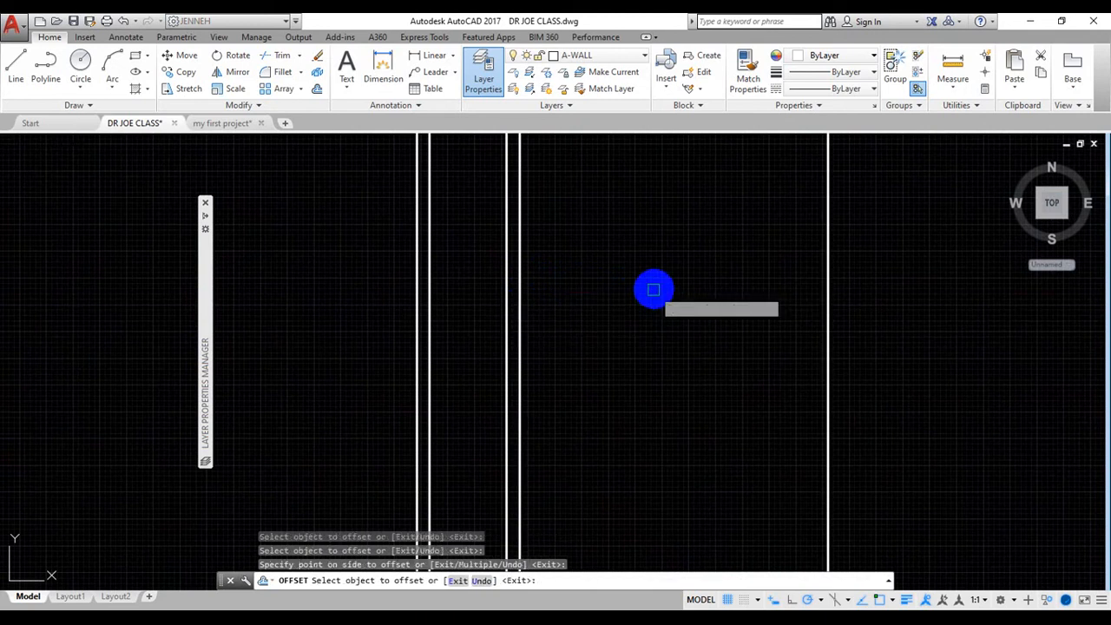
{"action": "left_click", "coordinate": [703, 325]}
- Offset the line at the bedroom's right edge 6" to the right to form the second interior wall
{"action": "key", "text": "Return"}
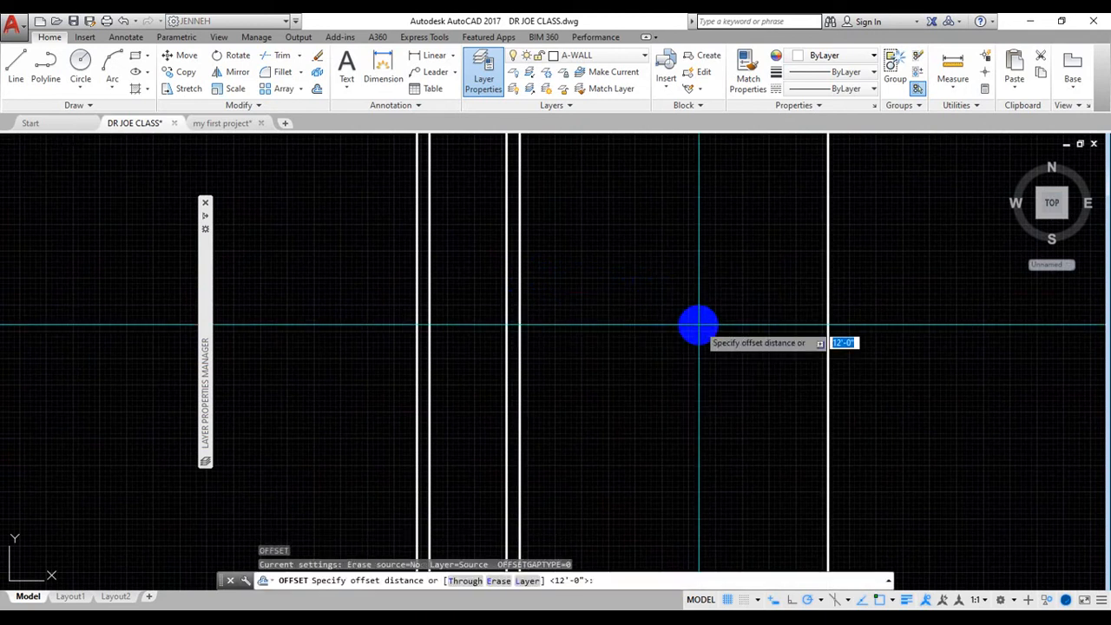
{"action": "type", "text": "6"}
{"action": "key", "text": "Return"}
{"action": "scroll", "coordinate": [607, 316], "scroll_direction": "down", "scroll_amount": 3}
{"action": "left_click", "coordinate": [655, 311]}
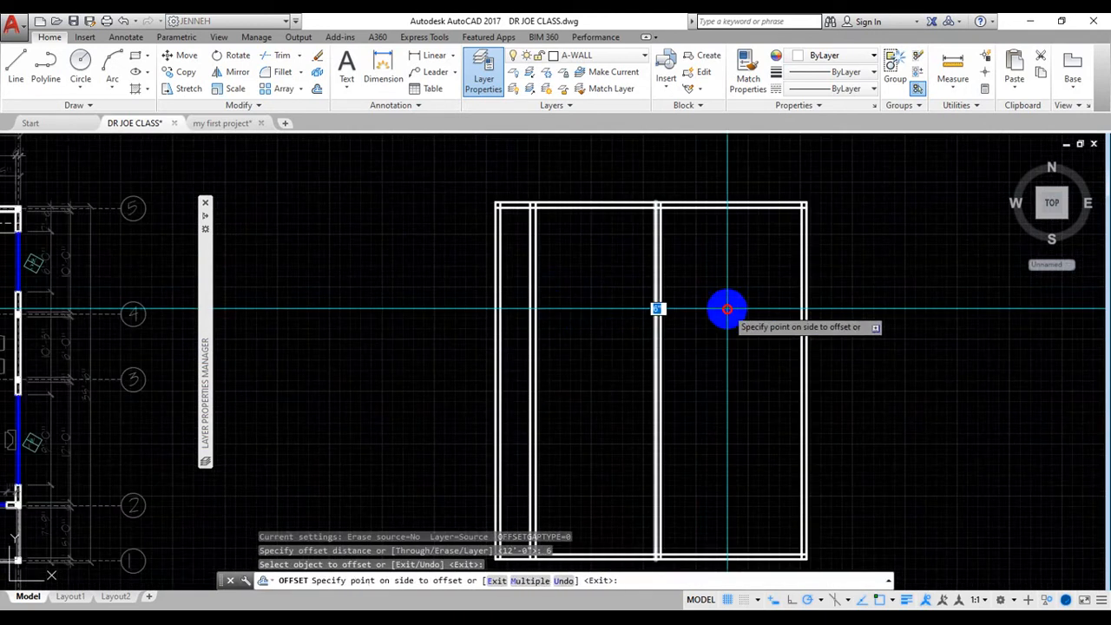
{"action": "left_click", "coordinate": [724, 307]}
{"action": "scroll", "coordinate": [749, 322], "scroll_direction": "down", "scroll_amount": 5}
{"action": "key", "text": "Escape"}
- Check the clear distance between the second interior wall and the right outer wall against the floor plan
{"action": "scroll", "coordinate": [564, 308], "scroll_direction": "up", "scroll_amount": 5}
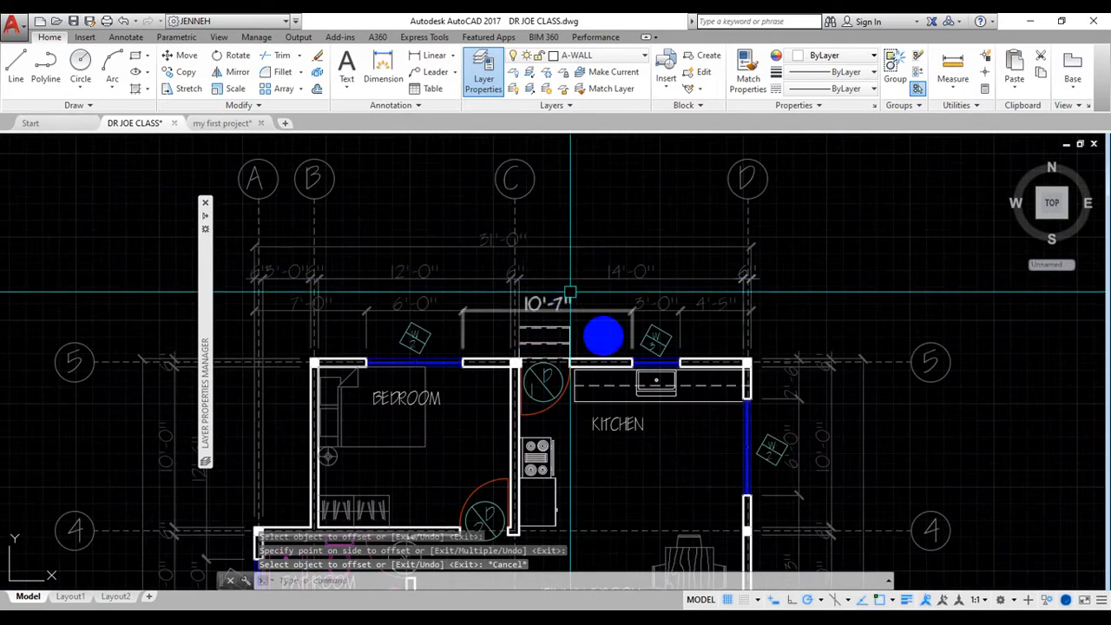
{"action": "scroll", "coordinate": [559, 273], "scroll_direction": "down", "scroll_amount": 4}
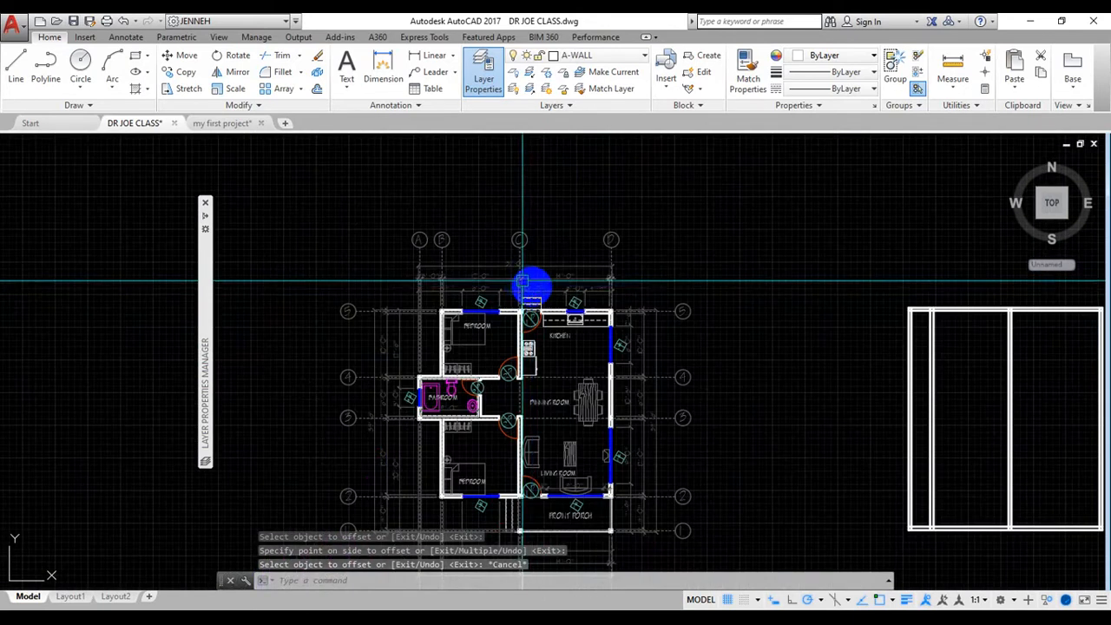
{"action": "scroll", "coordinate": [512, 286], "scroll_direction": "down", "scroll_amount": 4}
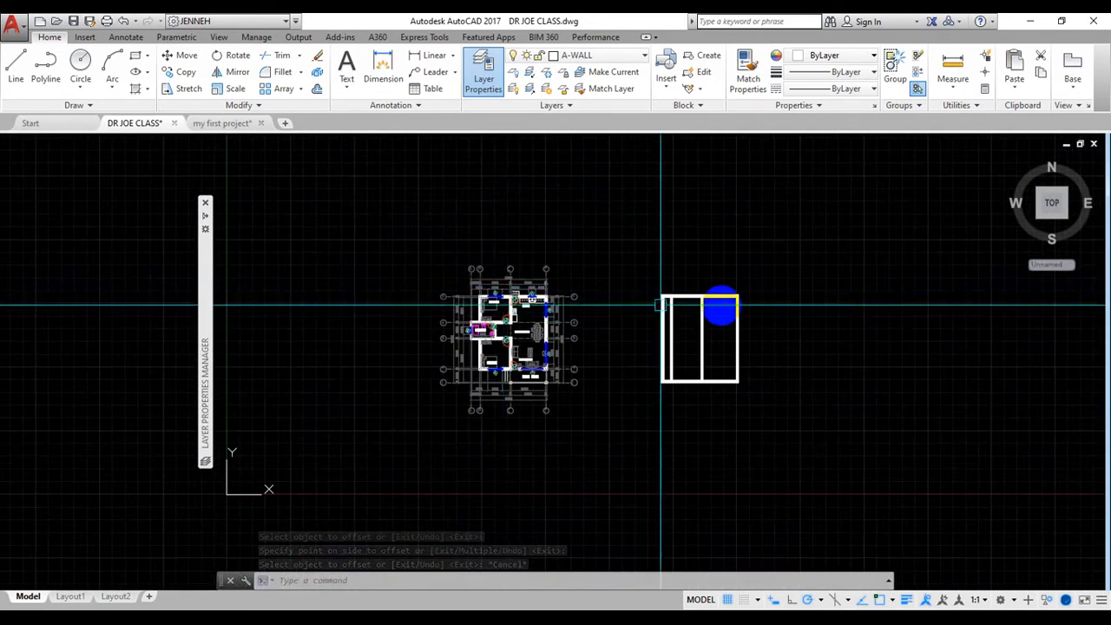
{"action": "scroll", "coordinate": [723, 304], "scroll_direction": "up", "scroll_amount": 7}
{"action": "scroll", "coordinate": [731, 304], "scroll_direction": "down", "scroll_amount": 3}
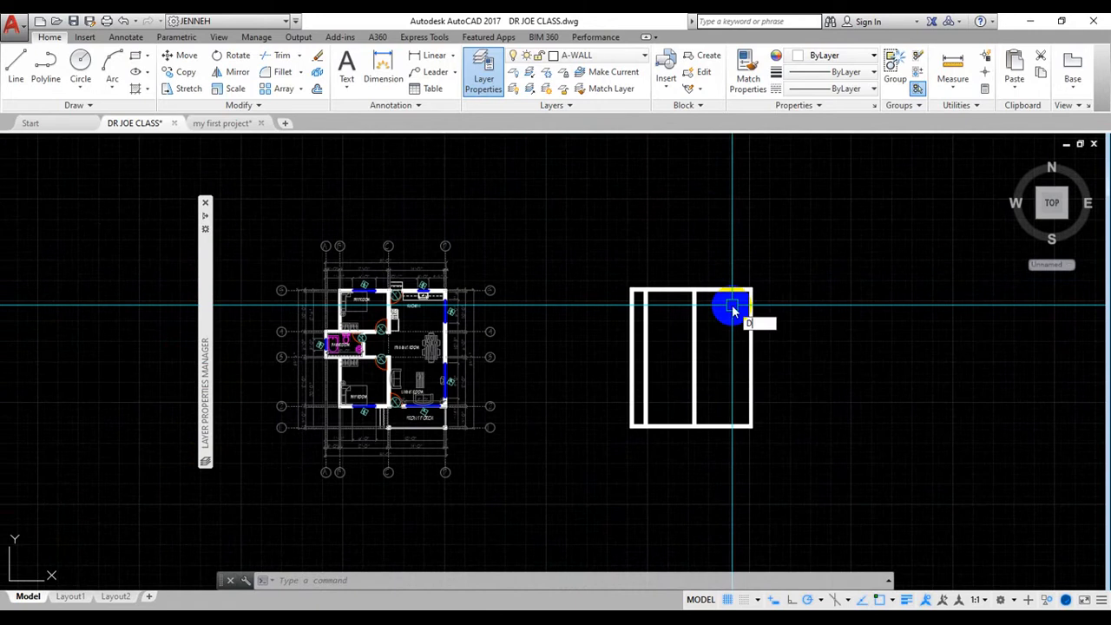
{"action": "type", "text": "i"}
{"action": "key", "text": "Return"}
{"action": "scroll", "coordinate": [694, 327], "scroll_direction": "up", "scroll_amount": 6}
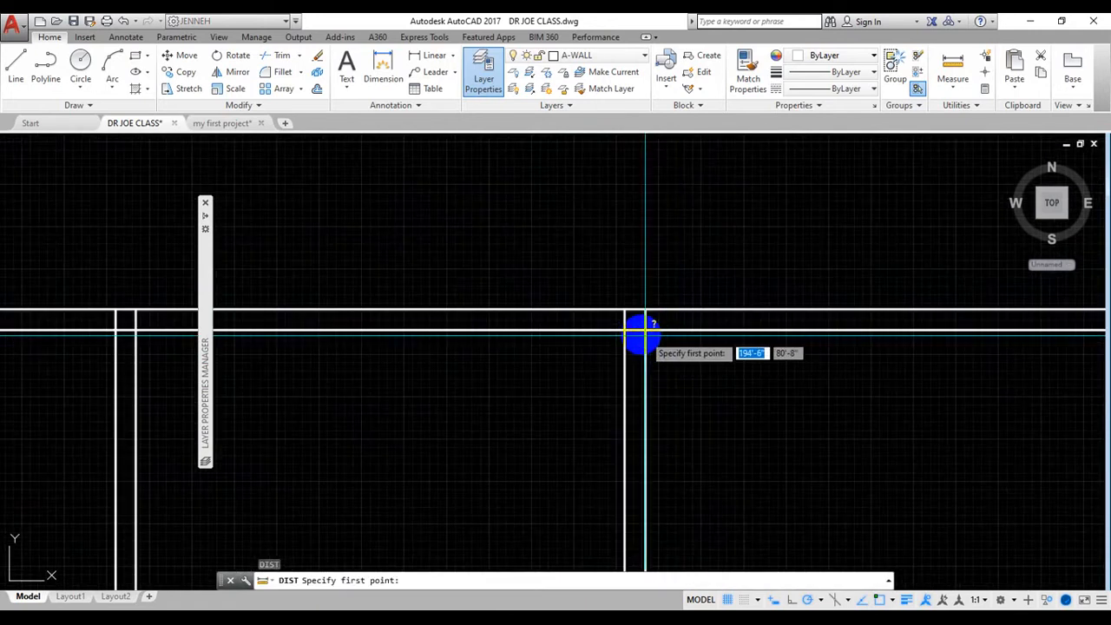
{"action": "left_click", "coordinate": [645, 332]}
{"action": "scroll", "coordinate": [608, 332], "scroll_direction": "down", "scroll_amount": 5}
{"action": "scroll", "coordinate": [777, 326], "scroll_direction": "up", "scroll_amount": 4}
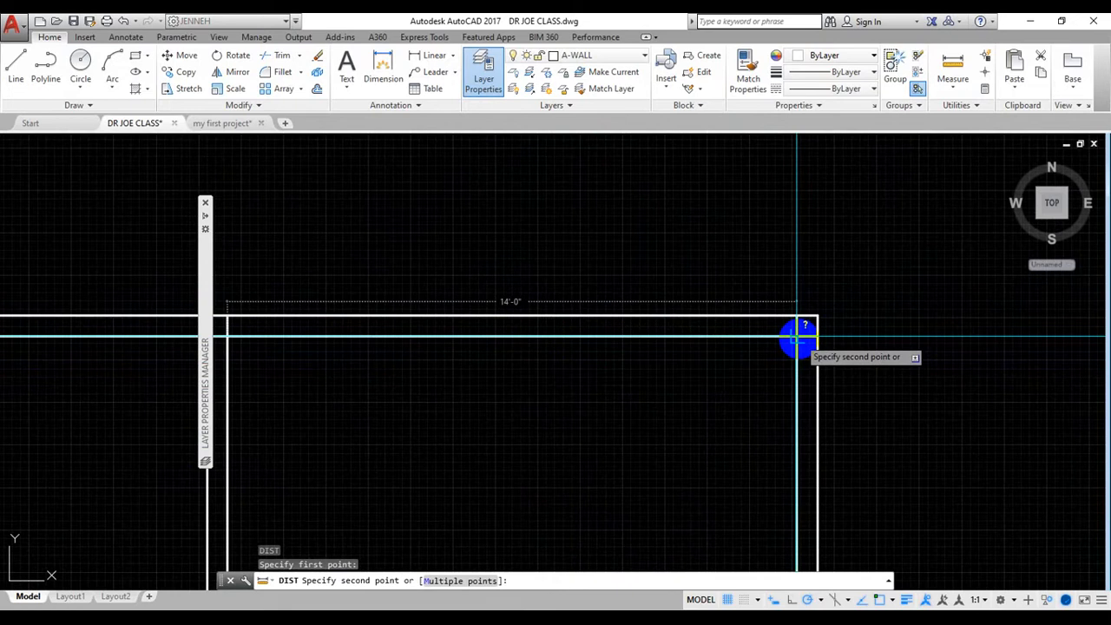
{"action": "key", "text": "Escape"}
{"action": "scroll", "coordinate": [799, 339], "scroll_direction": "down", "scroll_amount": 4}
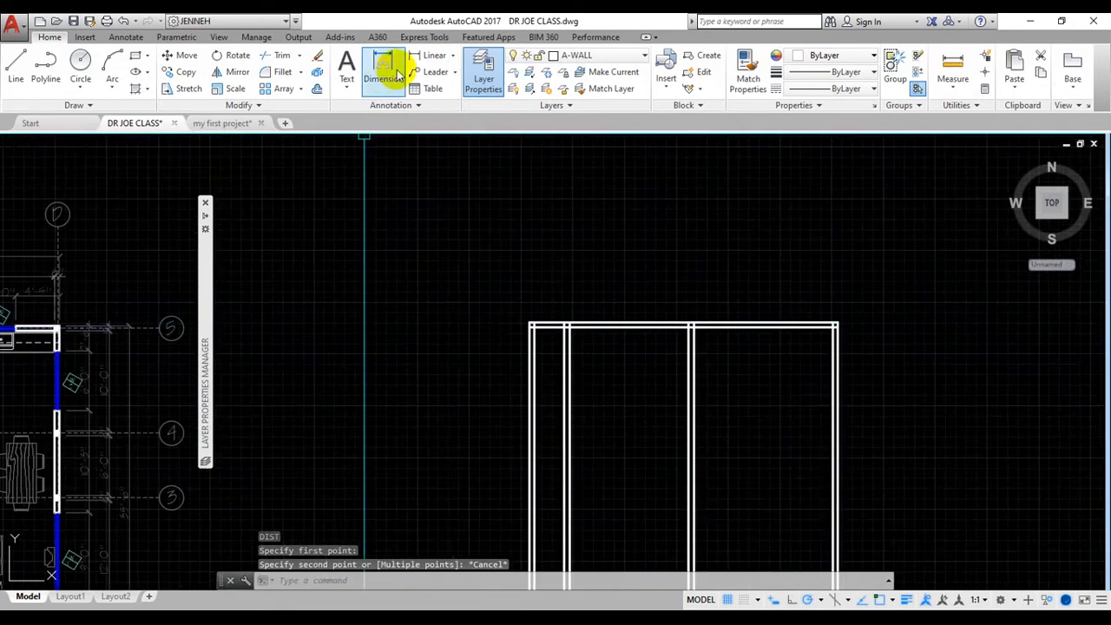
- Add a linear dimension above the new outline, spanning its overall width between the outer top corners
{"action": "left_click", "coordinate": [426, 59]}
{"action": "scroll", "coordinate": [533, 303], "scroll_direction": "up", "scroll_amount": 3}
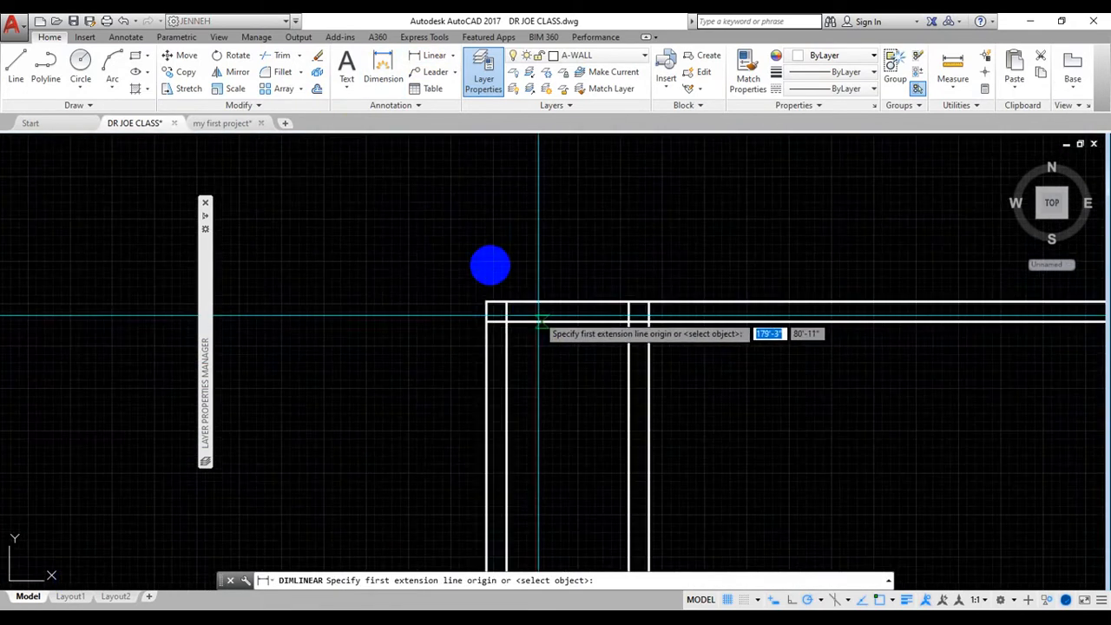
{"action": "left_click", "coordinate": [487, 303]}
{"action": "scroll", "coordinate": [359, 286], "scroll_direction": "down", "scroll_amount": 2}
{"action": "scroll", "coordinate": [859, 252], "scroll_direction": "up", "scroll_amount": 2}
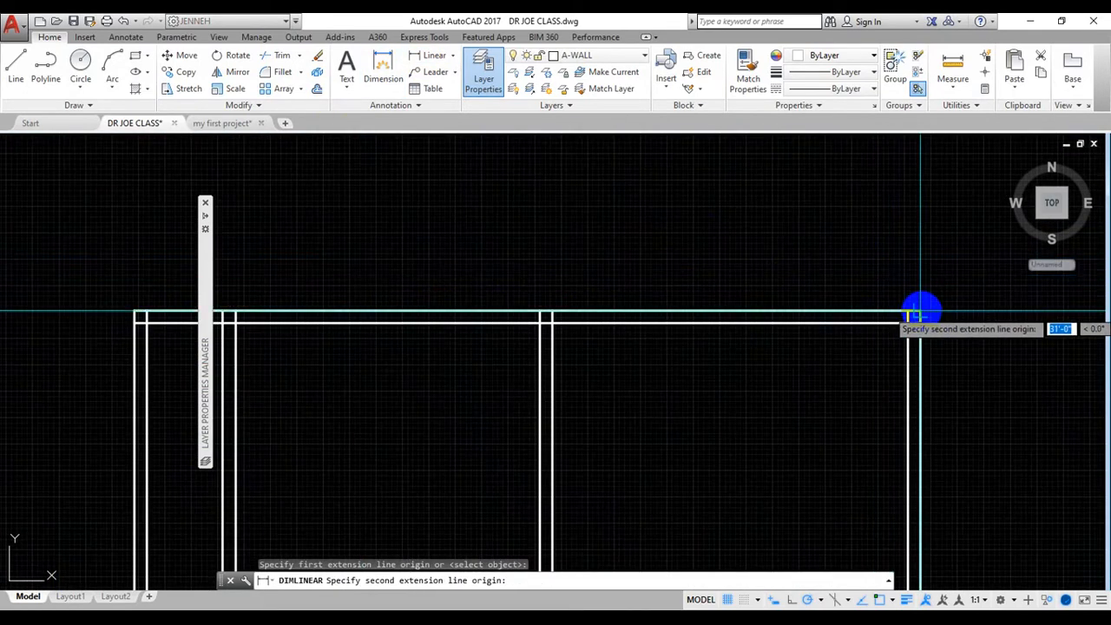
{"action": "left_click", "coordinate": [913, 316]}
{"action": "scroll", "coordinate": [893, 390], "scroll_direction": "down", "scroll_amount": 3}
{"action": "scroll", "coordinate": [784, 278], "scroll_direction": "up", "scroll_amount": 2}
{"action": "left_click", "coordinate": [722, 283]}
{"action": "scroll", "coordinate": [705, 284], "scroll_direction": "up", "scroll_amount": 2}
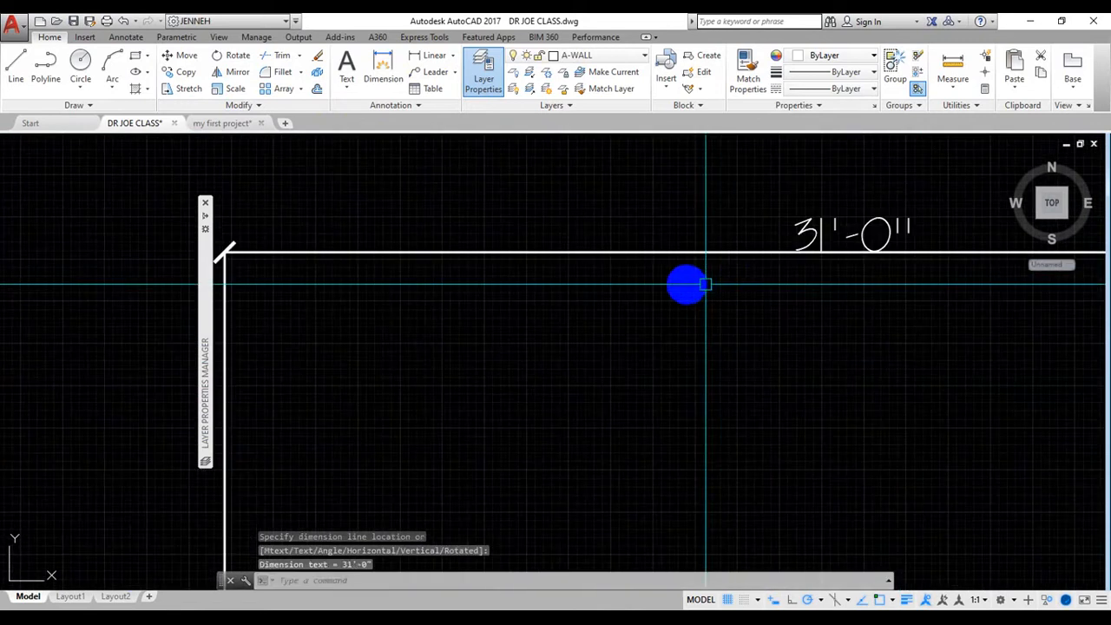
- Erase the overall width dimension above the new outline
{"action": "scroll", "coordinate": [705, 285], "scroll_direction": "down", "scroll_amount": 3}
{"action": "left_click", "coordinate": [734, 293]}
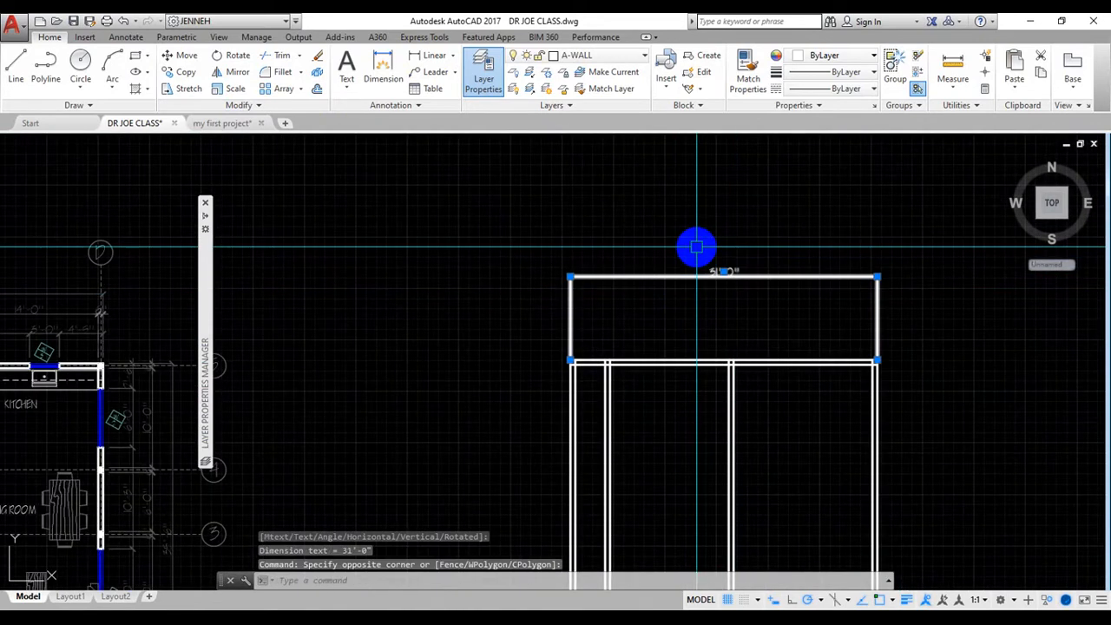
{"action": "key", "text": "Return"}
- Offset the inner line of the new outline's upper outer wall 10' downward, matching the upper bedroom's depth on the floor plan
{"action": "scroll", "coordinate": [697, 252], "scroll_direction": "down", "scroll_amount": 4}
{"action": "scroll", "coordinate": [629, 331], "scroll_direction": "up", "scroll_amount": 5}
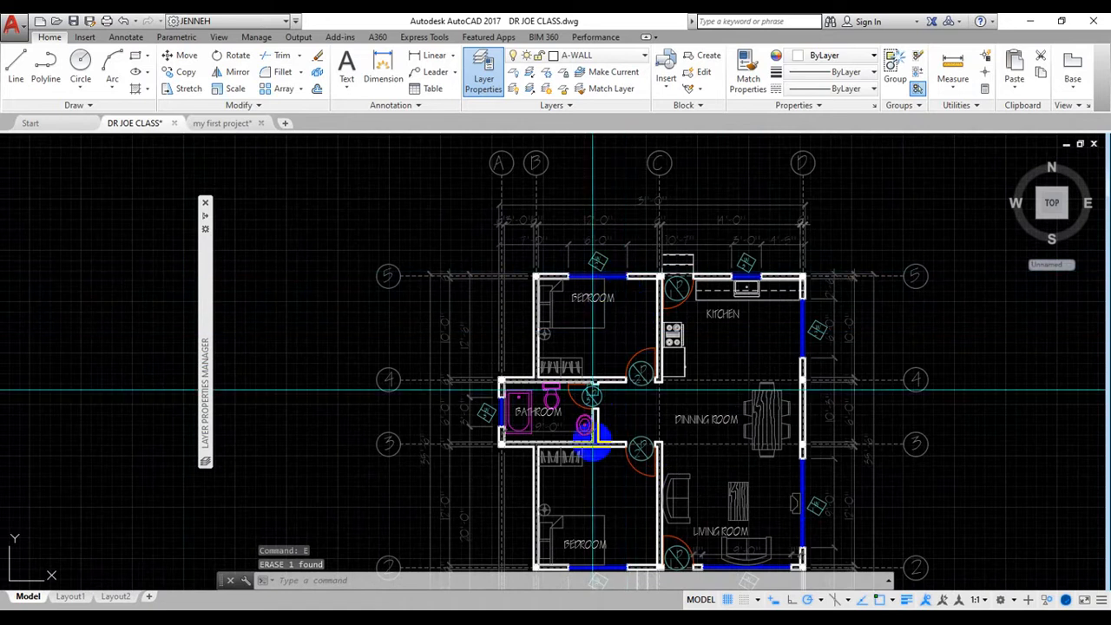
{"action": "scroll", "coordinate": [509, 230], "scroll_direction": "up", "scroll_amount": 4}
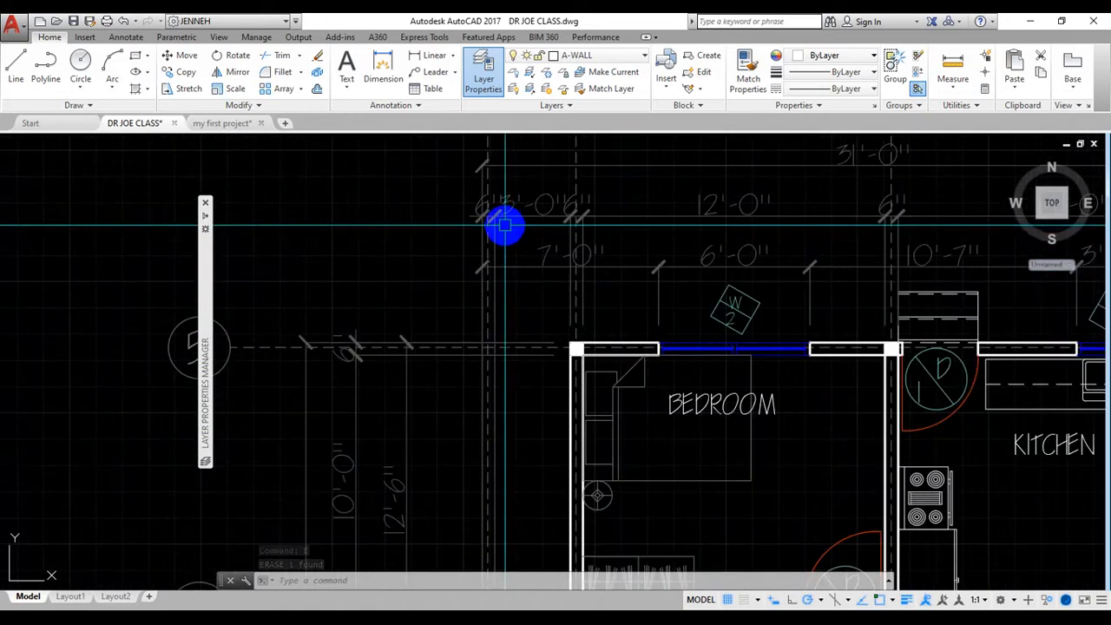
{"action": "scroll", "coordinate": [453, 354], "scroll_direction": "down", "scroll_amount": 3}
{"action": "scroll", "coordinate": [417, 355], "scroll_direction": "up", "scroll_amount": 3}
{"action": "scroll", "coordinate": [421, 352], "scroll_direction": "down", "scroll_amount": 2}
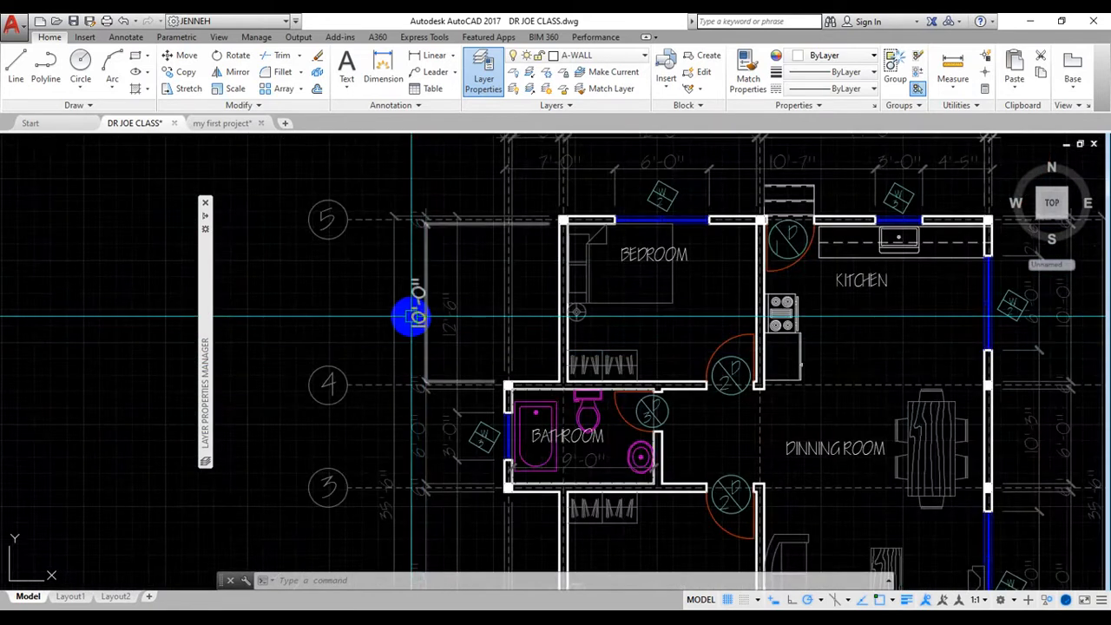
{"action": "scroll", "coordinate": [408, 316], "scroll_direction": "up", "scroll_amount": 2}
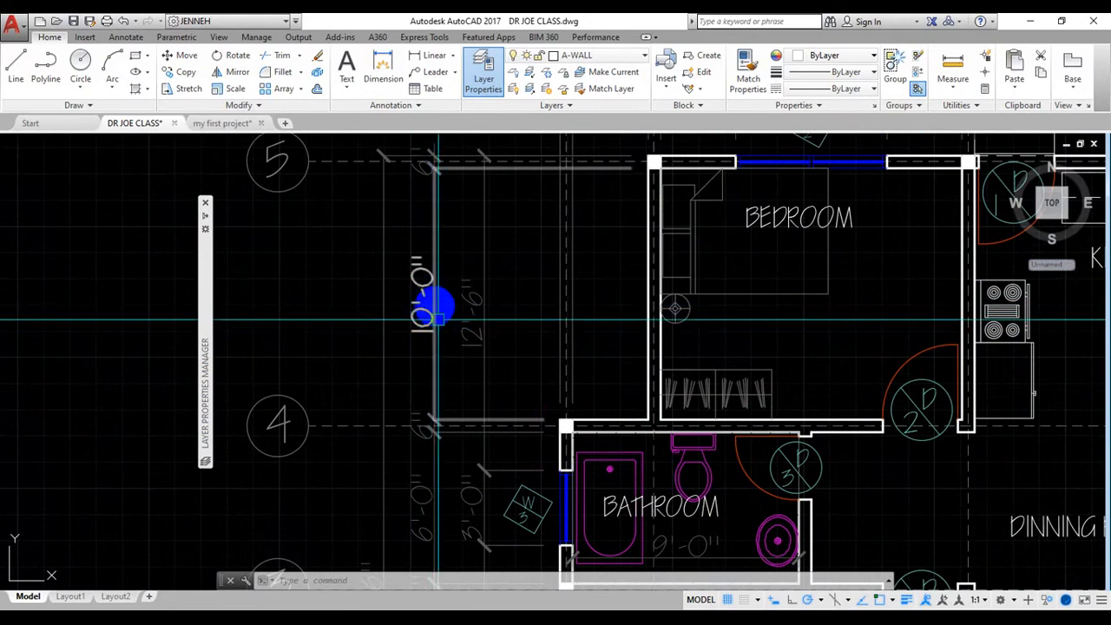
{"action": "type", "text": "o"}
{"action": "key", "text": "Return"}
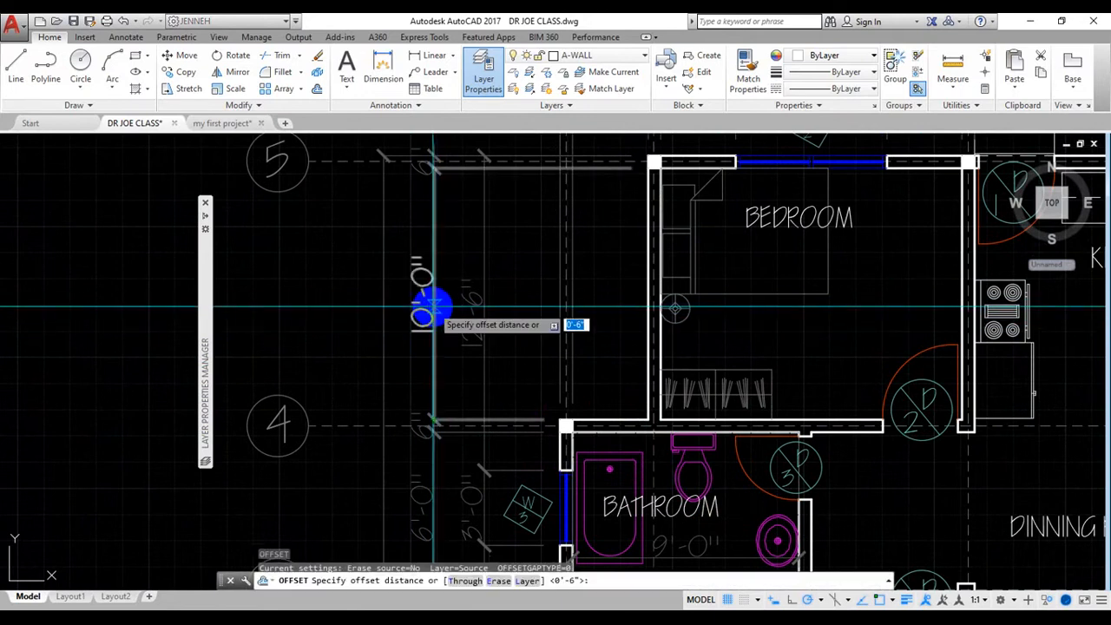
{"action": "type", "text": "10'"}
{"action": "key", "text": "Return"}
{"action": "scroll", "coordinate": [425, 303], "scroll_direction": "down", "scroll_amount": 8}
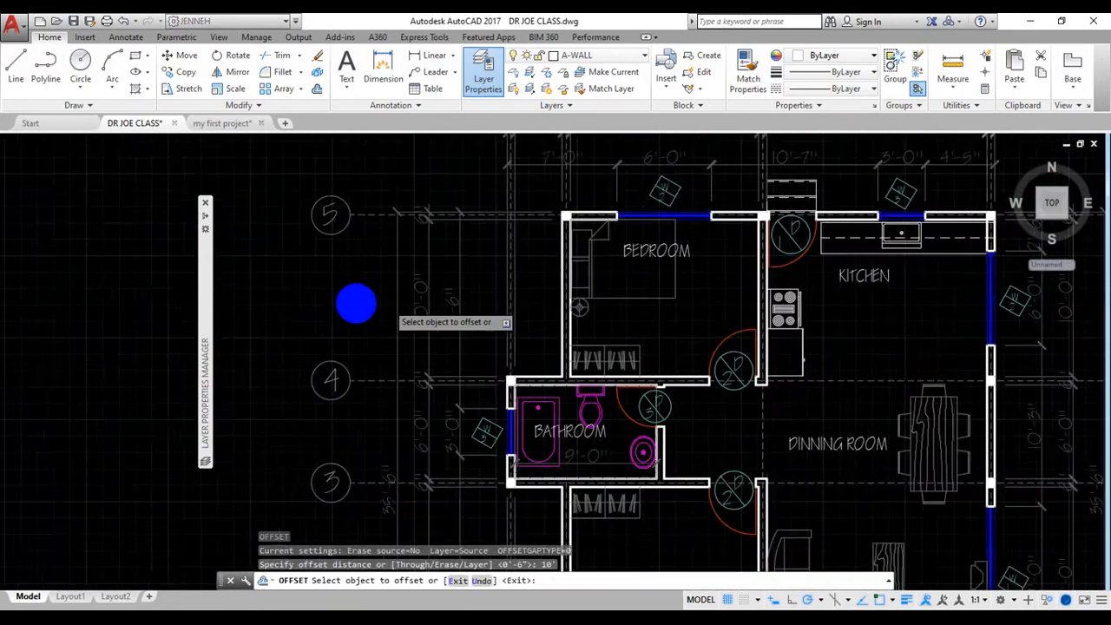
{"action": "scroll", "coordinate": [642, 251], "scroll_direction": "up", "scroll_amount": 10}
{"action": "left_click", "coordinate": [714, 284]}
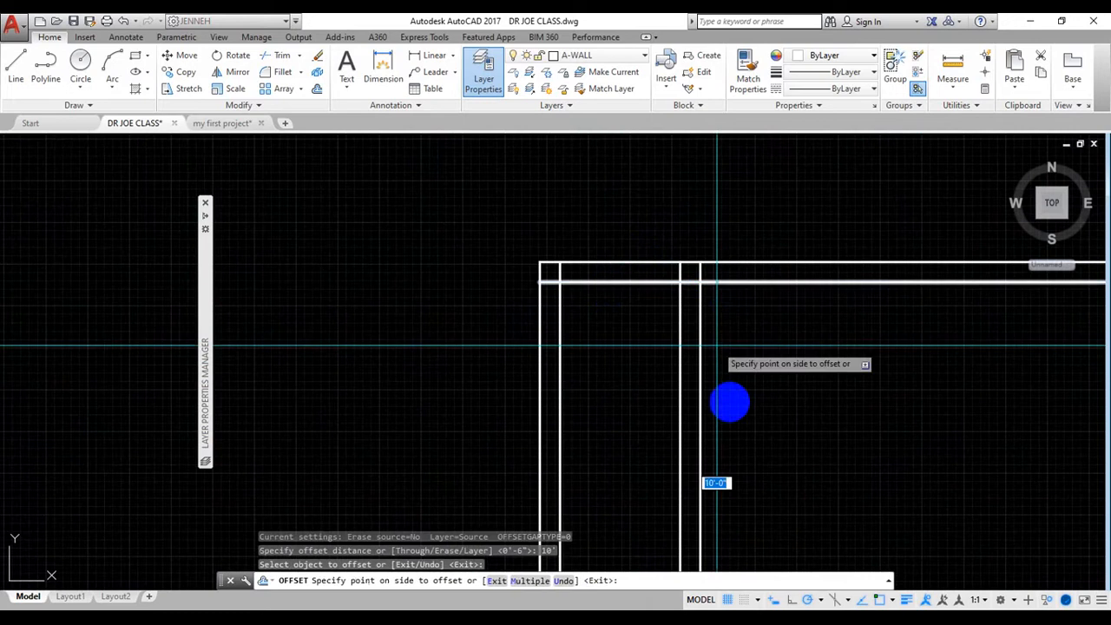
{"action": "left_click", "coordinate": [729, 396]}
{"action": "scroll", "coordinate": [607, 334], "scroll_direction": "down", "scroll_amount": 4}
{"action": "key", "text": "Escape"}
- Offset the horizontal line at the upper bedroom's lower edge 6" downward to form the wall above the bathroom
{"action": "key", "text": "Return"}
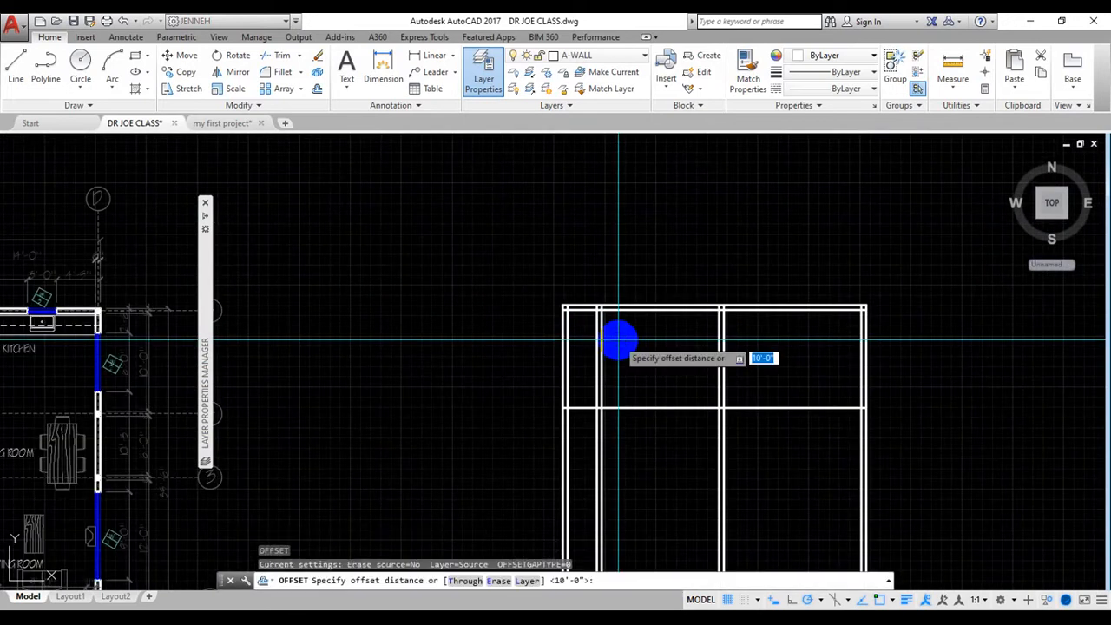
{"action": "type", "text": "6"}
{"action": "key", "text": "Return"}
{"action": "left_click", "coordinate": [647, 404]}
{"action": "left_click", "coordinate": [677, 426]}
{"action": "scroll", "coordinate": [738, 362], "scroll_direction": "down", "scroll_amount": 4}
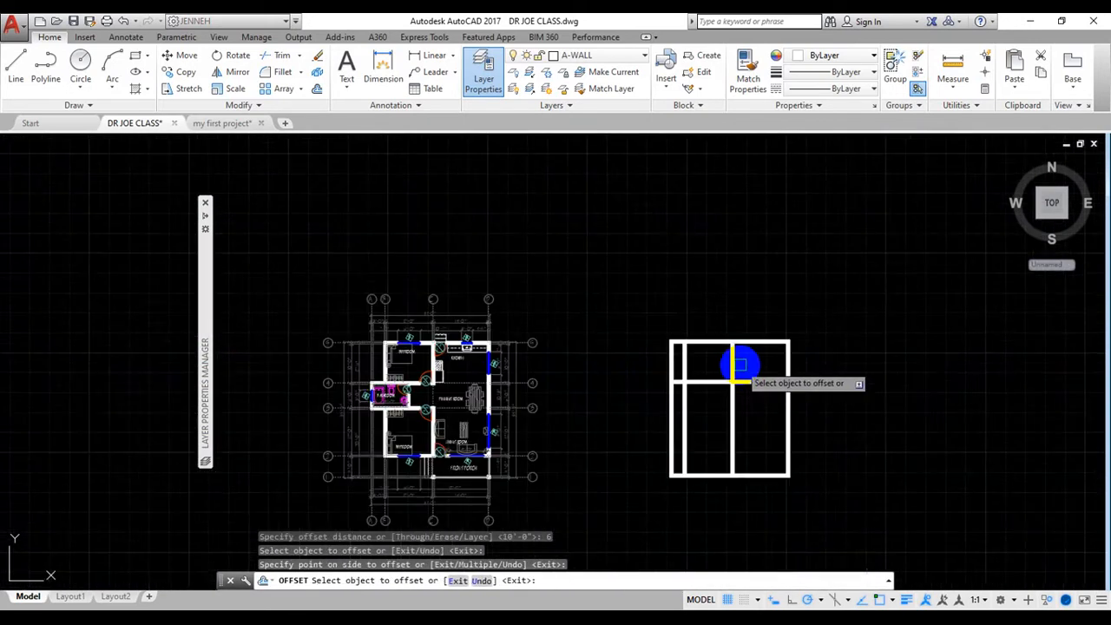
{"action": "key", "text": "Escape"}
- Offset the lower line of the wall above the bathroom 6' downward, matching the bathroom depth on the floor plan
{"action": "scroll", "coordinate": [360, 397], "scroll_direction": "up", "scroll_amount": 6}
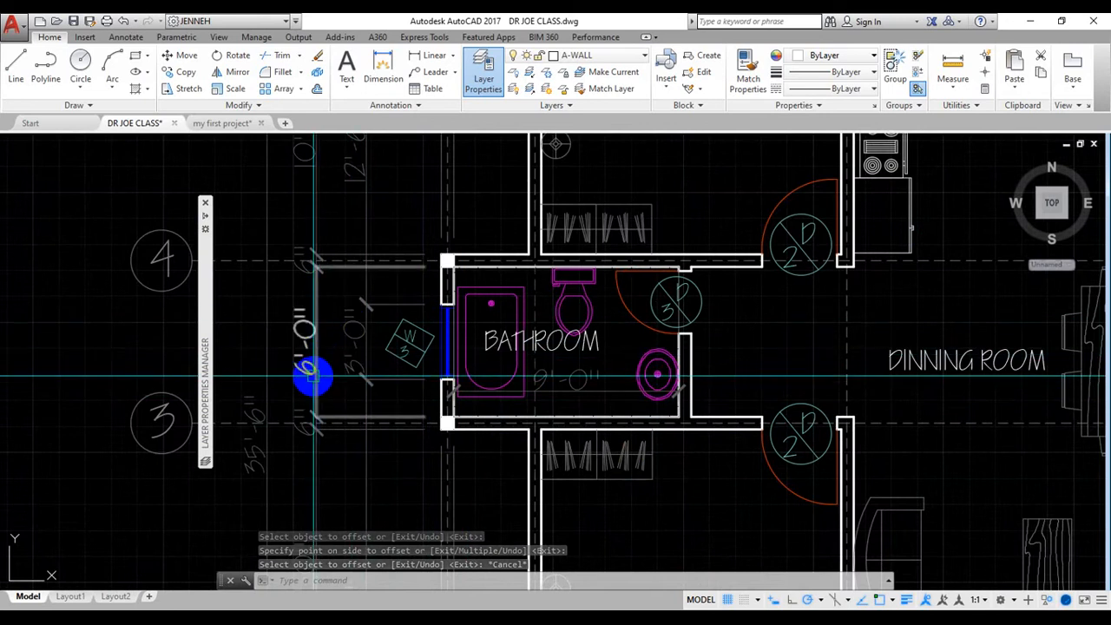
{"action": "key", "text": "Return"}
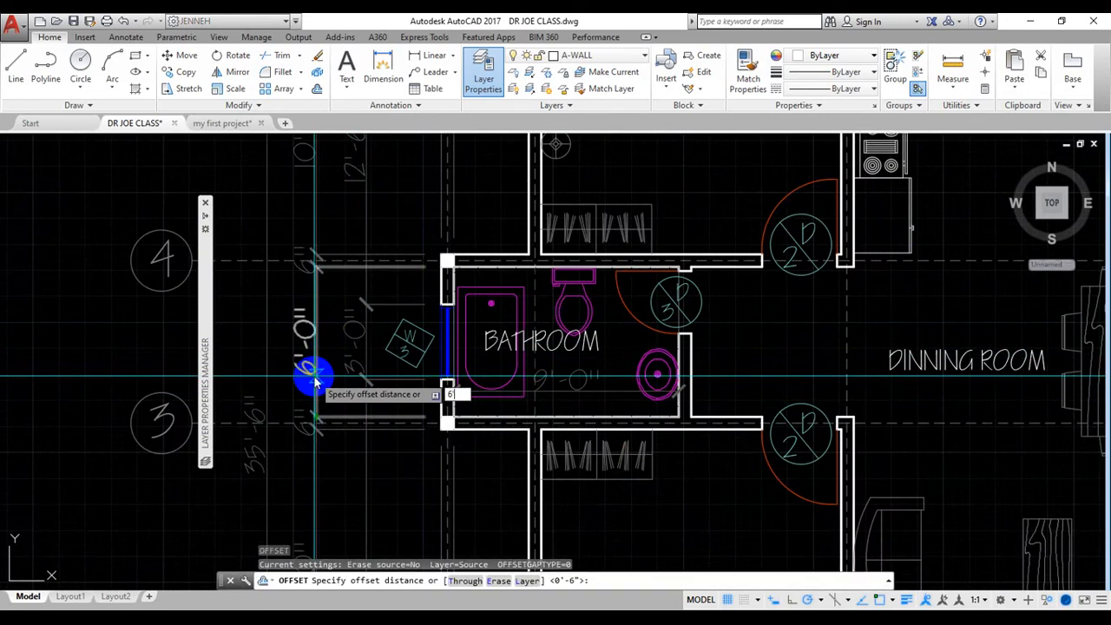
{"action": "type", "text": "6"}
{"action": "key", "text": "Return"}
{"action": "scroll", "coordinate": [261, 309], "scroll_direction": "down", "scroll_amount": 5}
{"action": "scroll", "coordinate": [442, 327], "scroll_direction": "up", "scroll_amount": 6}
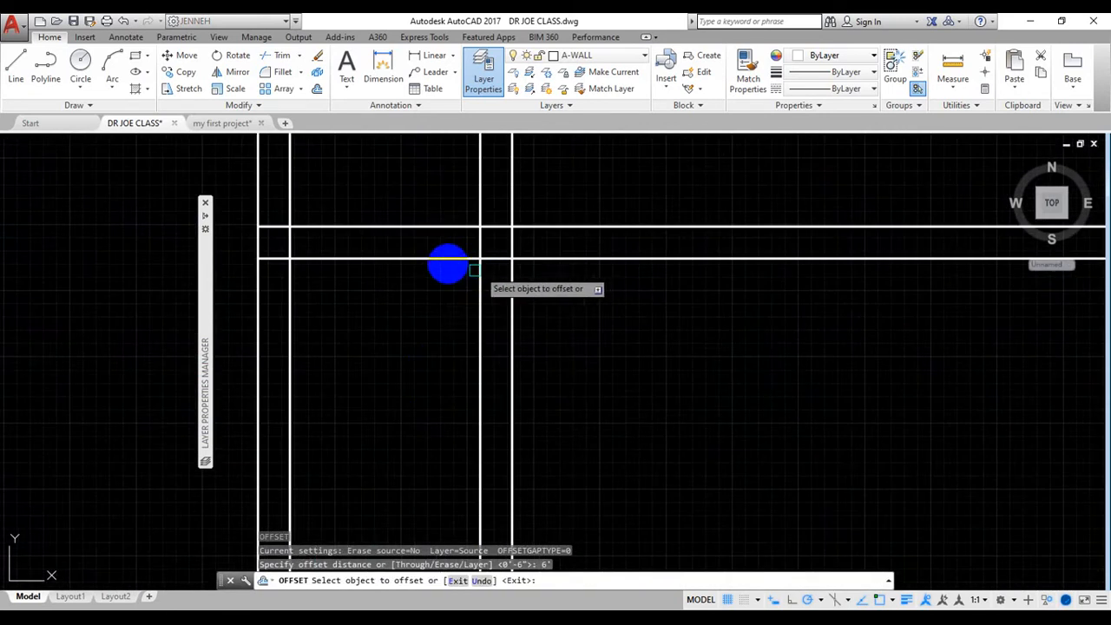
{"action": "left_click", "coordinate": [446, 259]}
{"action": "left_click", "coordinate": [419, 381]}
{"action": "scroll", "coordinate": [473, 313], "scroll_direction": "down", "scroll_amount": 8}
{"action": "key", "text": "Escape"}
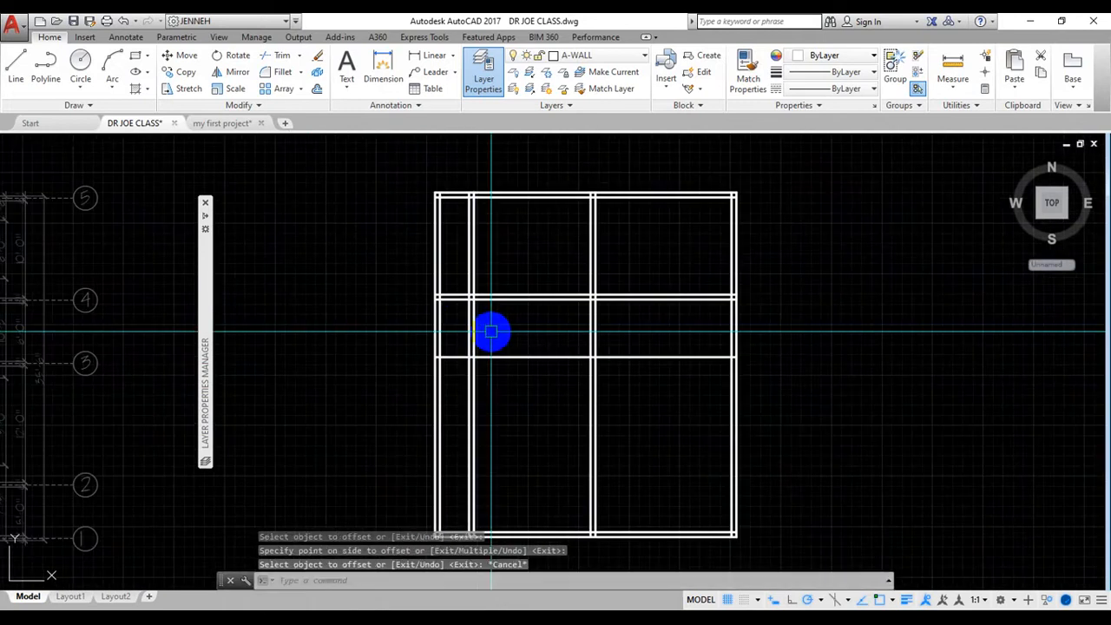
- Offset the horizontal line at the bathroom's lower edge 6" downward to form the wall at grid line 3
{"action": "key", "text": "Return"}
{"action": "type", "text": "6"}
{"action": "key", "text": "Return"}
{"action": "left_click", "coordinate": [496, 356]}
{"action": "left_click", "coordinate": [535, 409]}
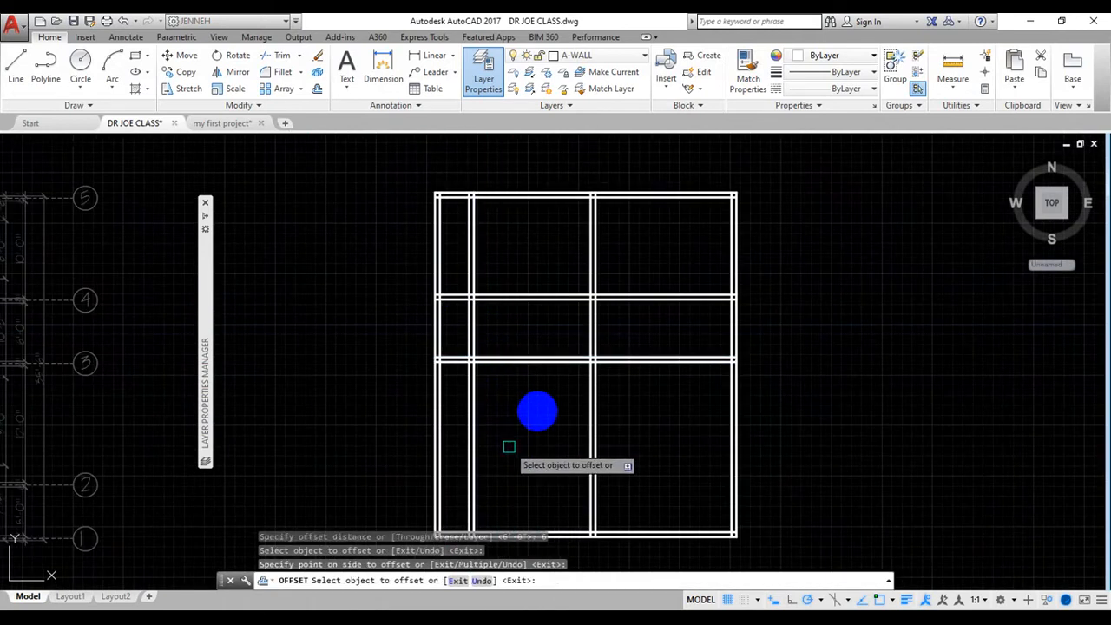
{"action": "scroll", "coordinate": [607, 390], "scroll_direction": "down", "scroll_amount": 5}
{"action": "key", "text": "Escape"}
- Offset the lower line of the wall below the bathroom 12' downward, matching the lower bedroom's depth on the floor plan
{"action": "scroll", "coordinate": [417, 410], "scroll_direction": "up", "scroll_amount": 6}
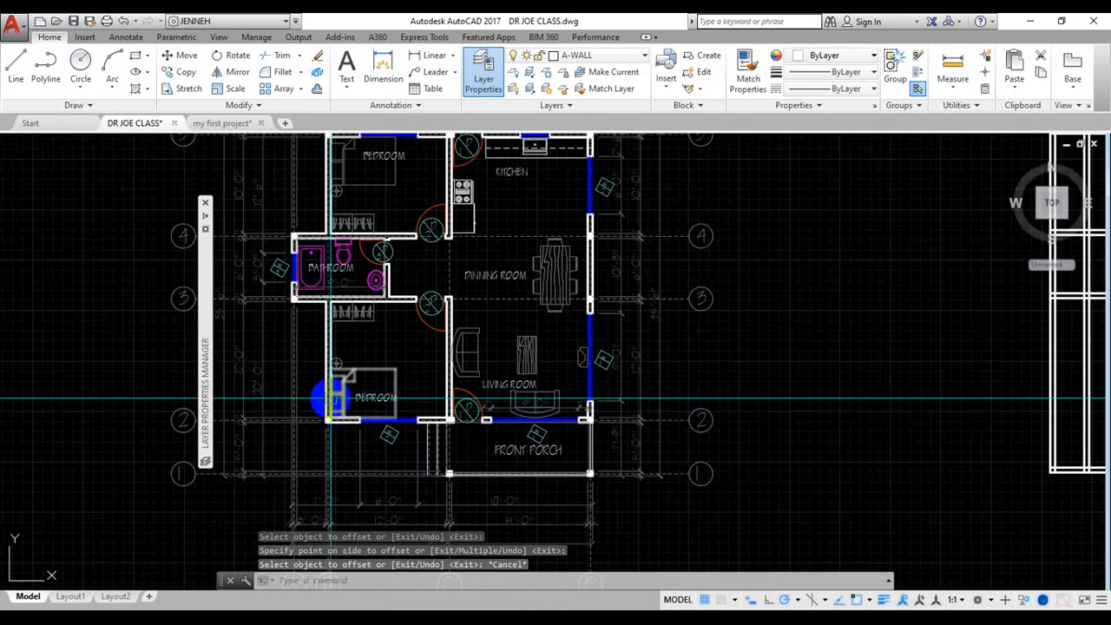
{"action": "scroll", "coordinate": [255, 371], "scroll_direction": "up", "scroll_amount": 5}
{"action": "scroll", "coordinate": [255, 372], "scroll_direction": "down", "scroll_amount": 4}
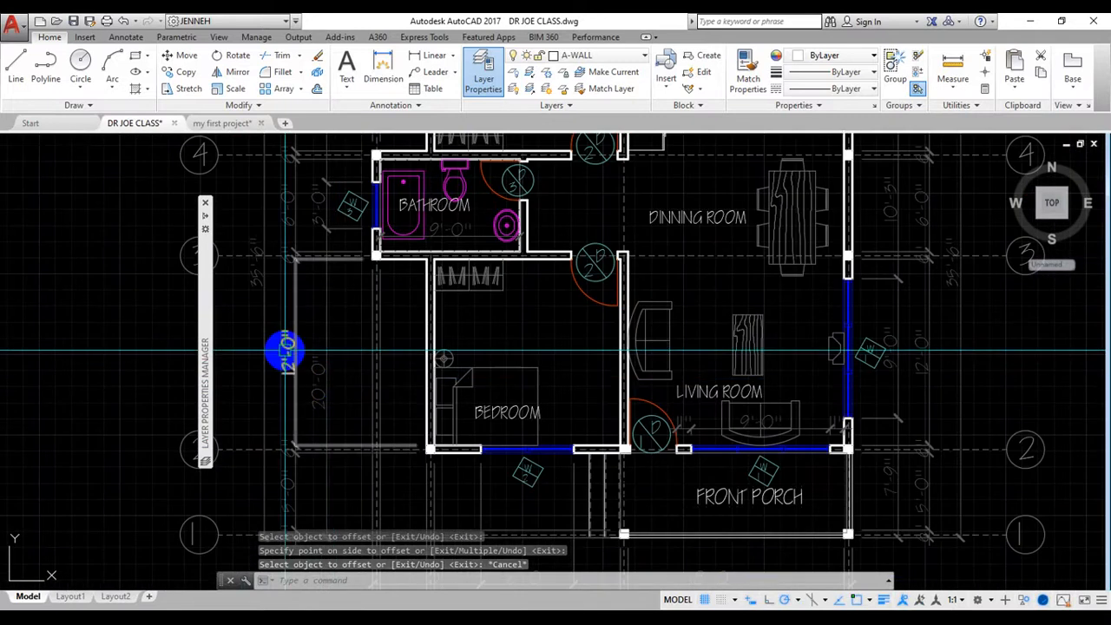
{"action": "type", "text": "o"}
{"action": "key", "text": "Return"}
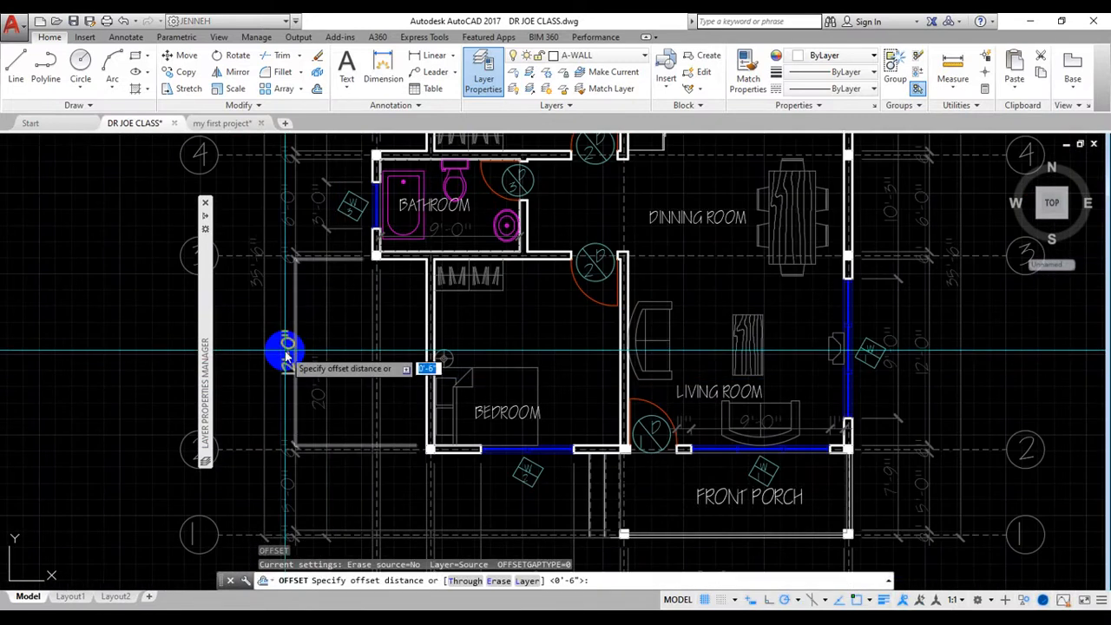
{"action": "key", "text": "Return"}
{"action": "scroll", "coordinate": [278, 347], "scroll_direction": "down", "scroll_amount": 5}
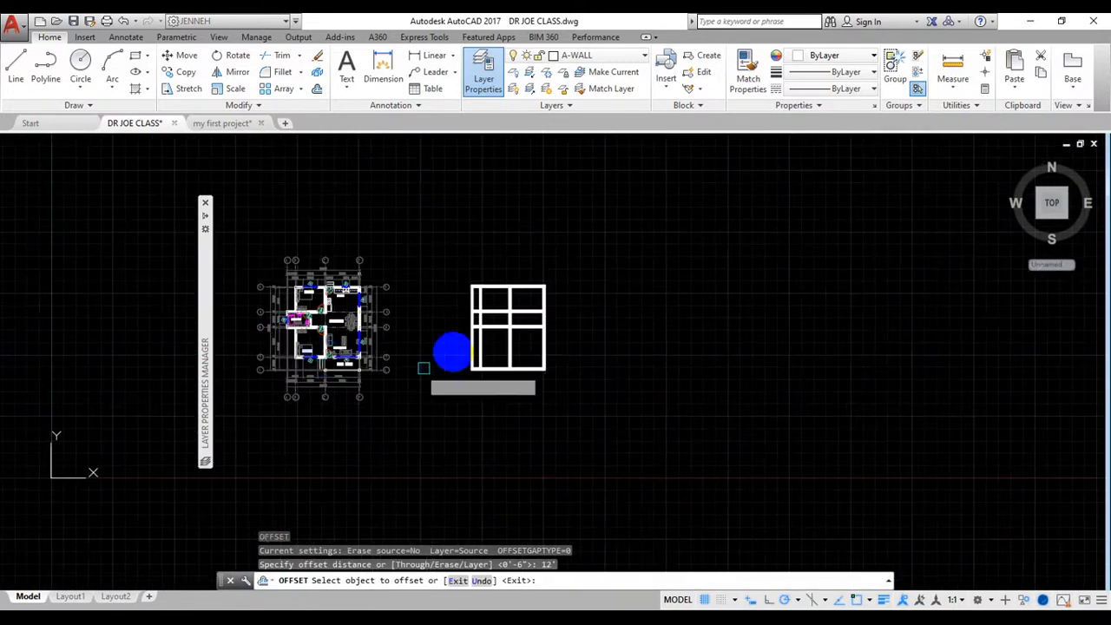
{"action": "scroll", "coordinate": [451, 353], "scroll_direction": "up", "scroll_amount": 8}
{"action": "left_click", "coordinate": [495, 278]}
{"action": "left_click", "coordinate": [496, 367]}
{"action": "scroll", "coordinate": [495, 347], "scroll_direction": "down", "scroll_amount": 5}
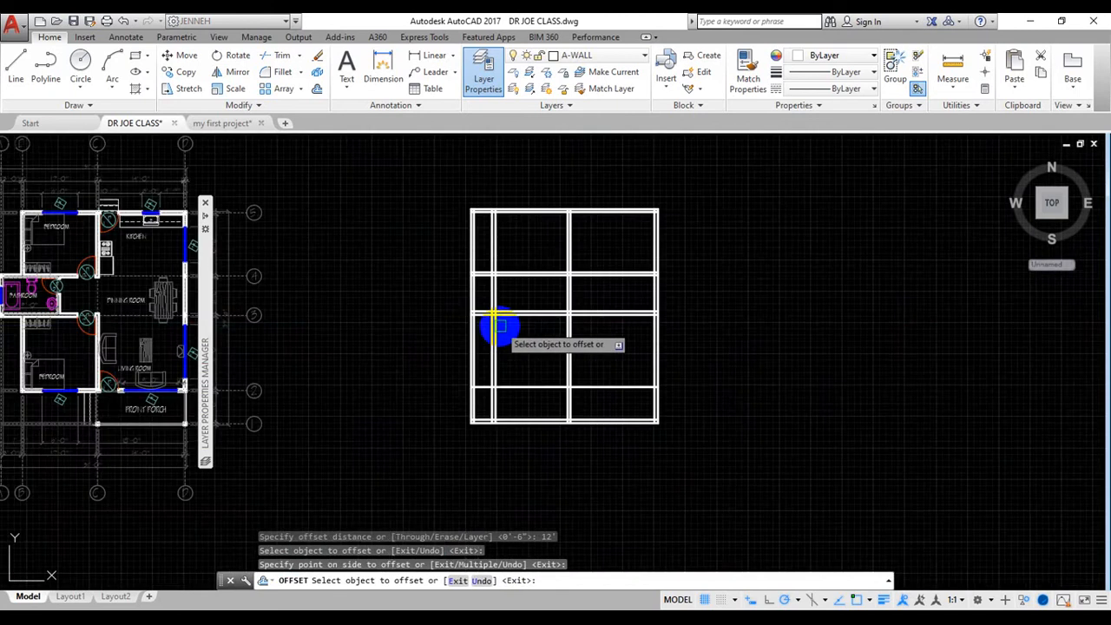
{"action": "key", "text": "Escape"}
- Offset the horizontal line at the lower bedroom's lower edge 6" downward to form the wall above the front porch
{"action": "type", "text": "o"}
{"action": "key", "text": "Return"}
{"action": "scroll", "coordinate": [540, 430], "scroll_direction": "up", "scroll_amount": 4}
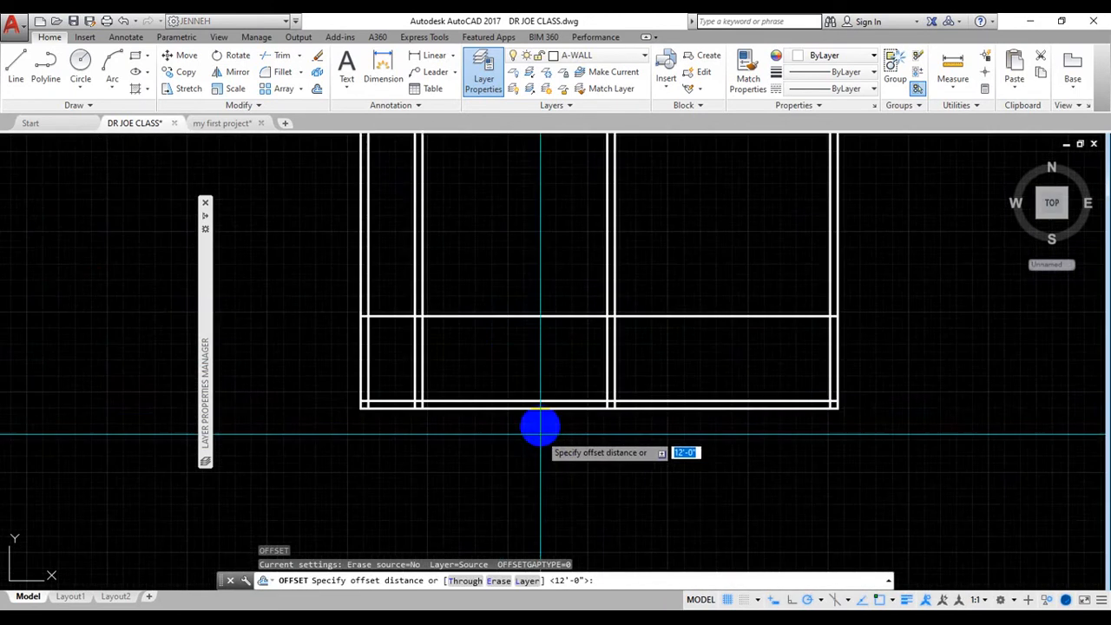
{"action": "type", "text": "6"}
{"action": "key", "text": "Return"}
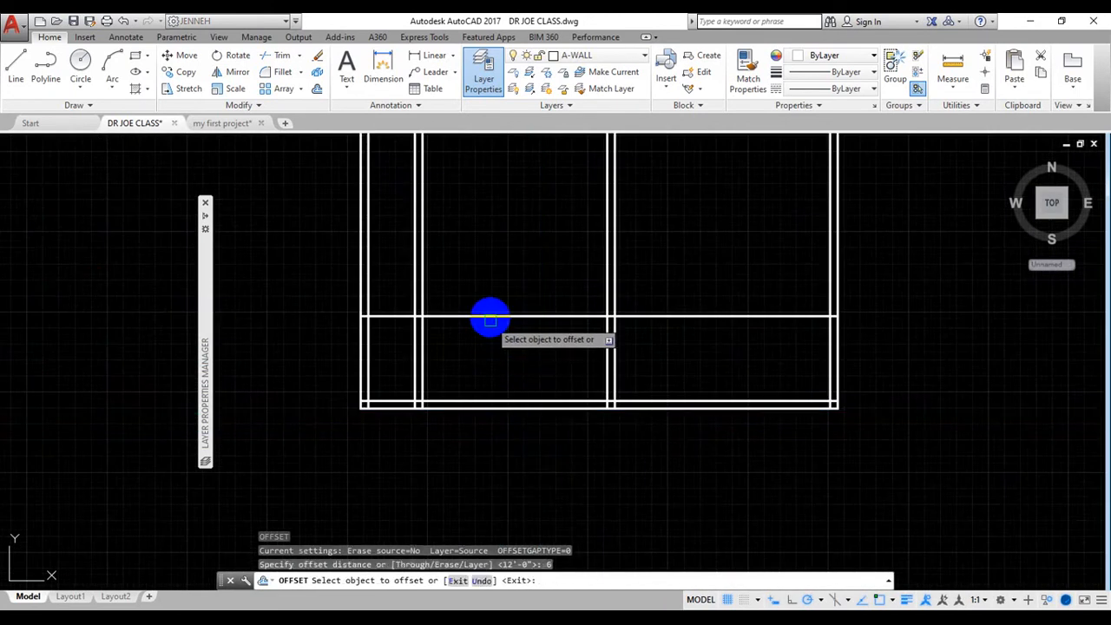
{"action": "left_click", "coordinate": [489, 318]}
{"action": "left_click", "coordinate": [488, 367]}
{"action": "scroll", "coordinate": [489, 367], "scroll_direction": "down", "scroll_amount": 5}
{"action": "key", "text": "Escape"}
- Compare the floor plan's lower bedroom and front porch layout with the new wall grid
{"action": "scroll", "coordinate": [546, 359], "scroll_direction": "down", "scroll_amount": 4}
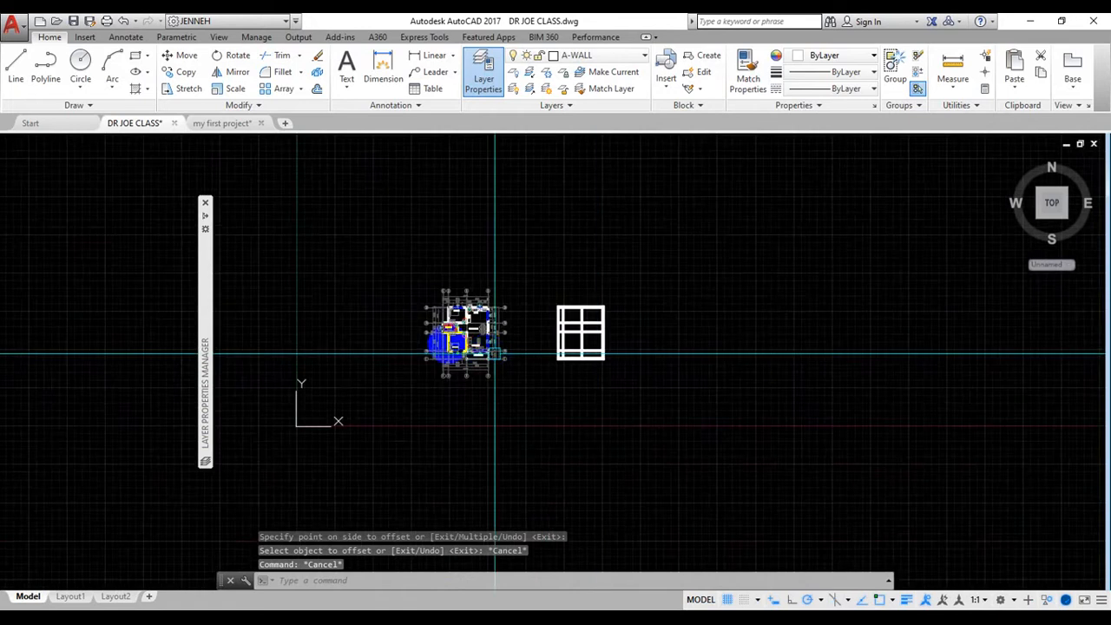
{"action": "scroll", "coordinate": [451, 340], "scroll_direction": "up", "scroll_amount": 7}
{"action": "scroll", "coordinate": [595, 461], "scroll_direction": "up", "scroll_amount": 2}
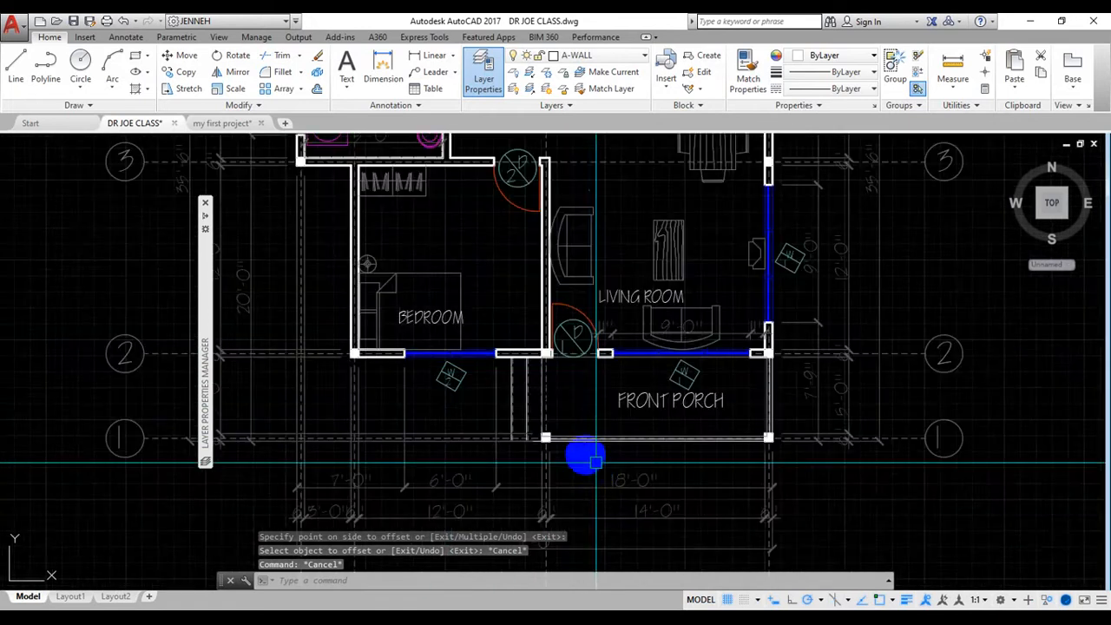
{"action": "scroll", "coordinate": [597, 438], "scroll_direction": "down", "scroll_amount": 2}
{"action": "scroll", "coordinate": [533, 446], "scroll_direction": "up", "scroll_amount": 2}
{"action": "scroll", "coordinate": [521, 444], "scroll_direction": "down", "scroll_amount": 2}
{"action": "middle_click_drag", "start_coordinate": [470, 427], "coordinate": [410, 394]}
{"action": "scroll", "coordinate": [471, 372], "scroll_direction": "down", "scroll_amount": 3}
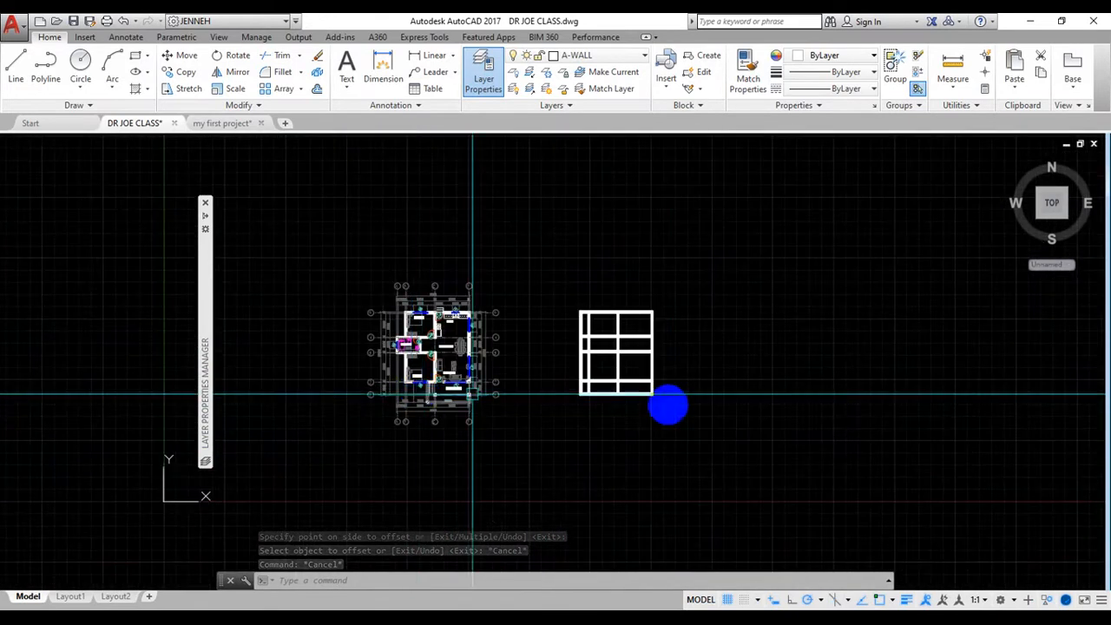
{"action": "scroll", "coordinate": [608, 330], "scroll_direction": "up", "scroll_amount": 6}
{"action": "scroll", "coordinate": [607, 303], "scroll_direction": "down", "scroll_amount": 4}
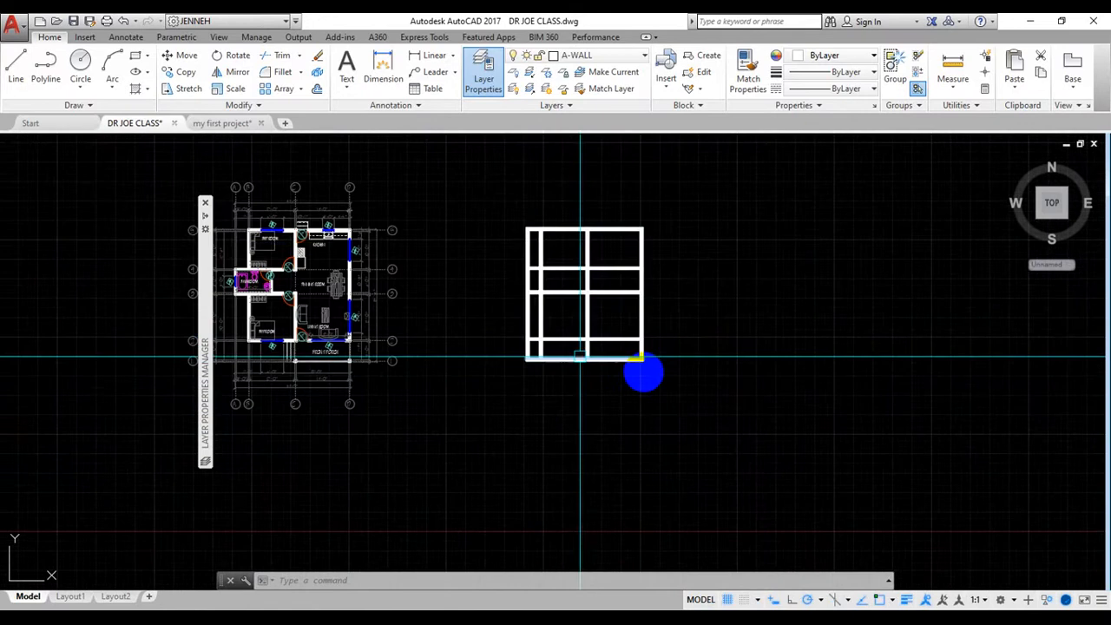
- Trim away the upper-left and lower-left outer corners of the new grid, using all its wall lines as cutting edges
{"action": "left_click", "coordinate": [664, 373]}
{"action": "left_click", "coordinate": [495, 211]}
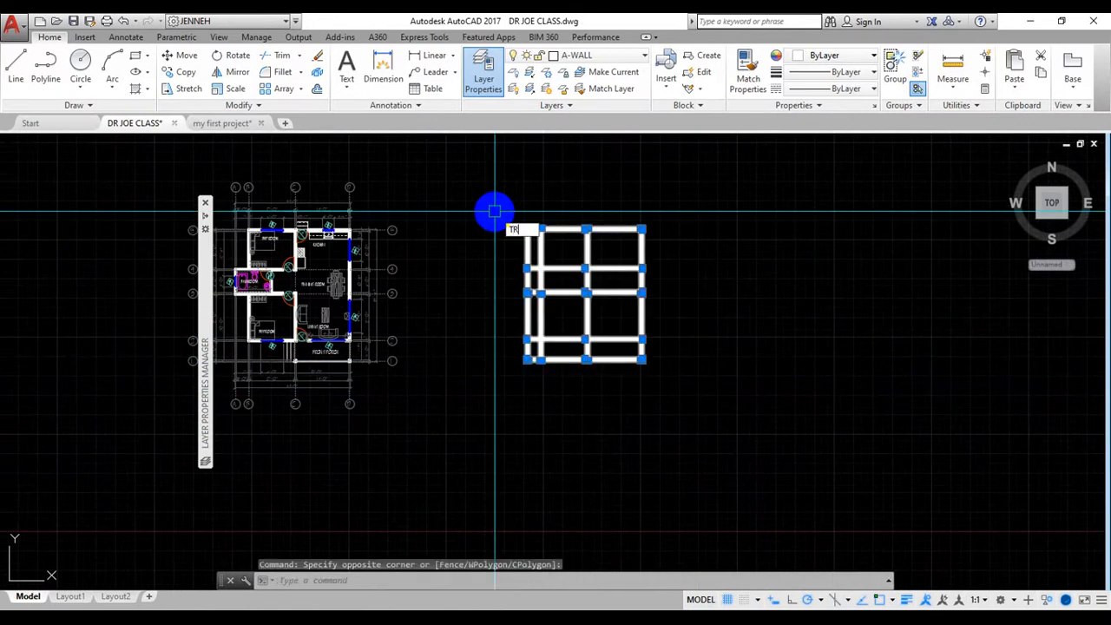
{"action": "key", "text": "Return"}
{"action": "scroll", "coordinate": [539, 244], "scroll_direction": "up", "scroll_amount": 4}
{"action": "left_click", "coordinate": [526, 240]}
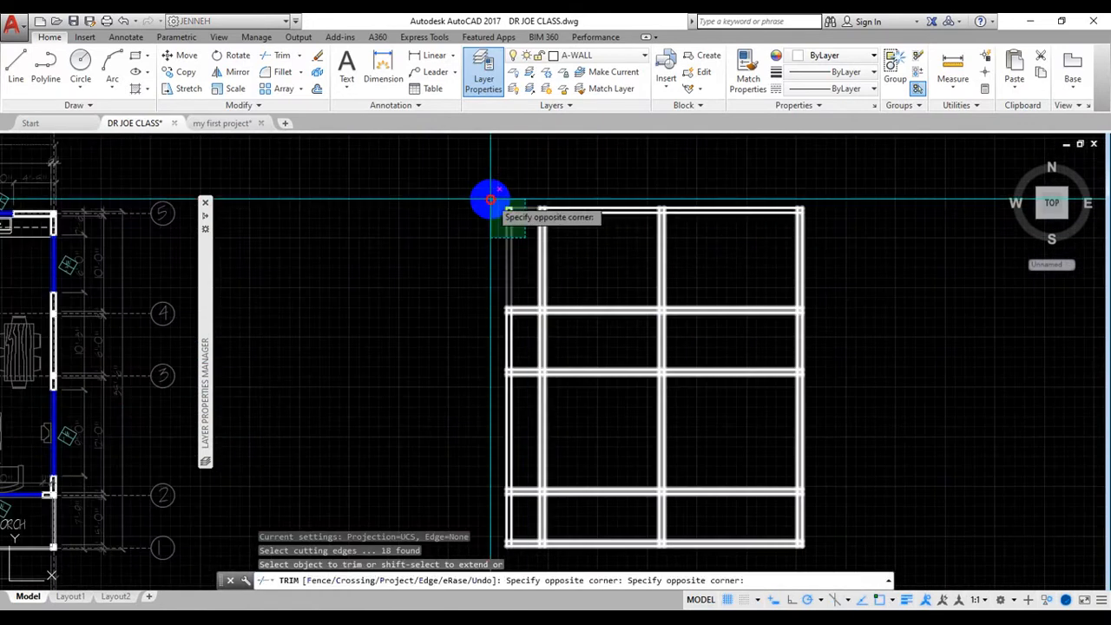
{"action": "left_click", "coordinate": [492, 198]}
{"action": "scroll", "coordinate": [539, 243], "scroll_direction": "down", "scroll_amount": 2}
{"action": "scroll", "coordinate": [518, 415], "scroll_direction": "up", "scroll_amount": 4}
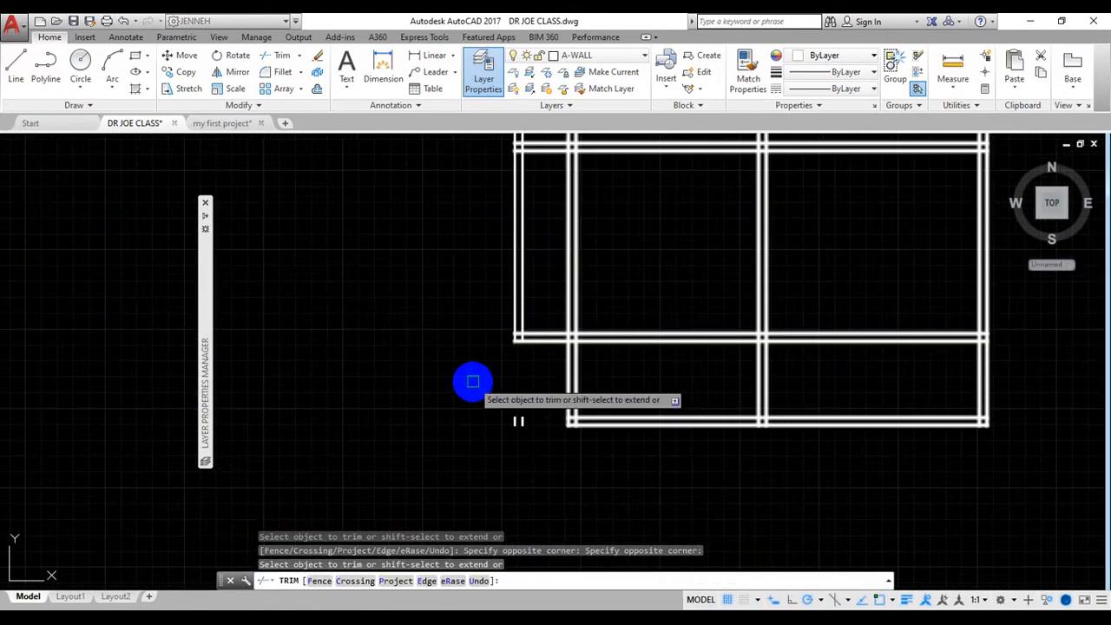
- Trim away the outer walls left of the lower bedroom and the wall segments left of the front porch
{"action": "scroll", "coordinate": [519, 421], "scroll_direction": "down", "scroll_amount": 2}
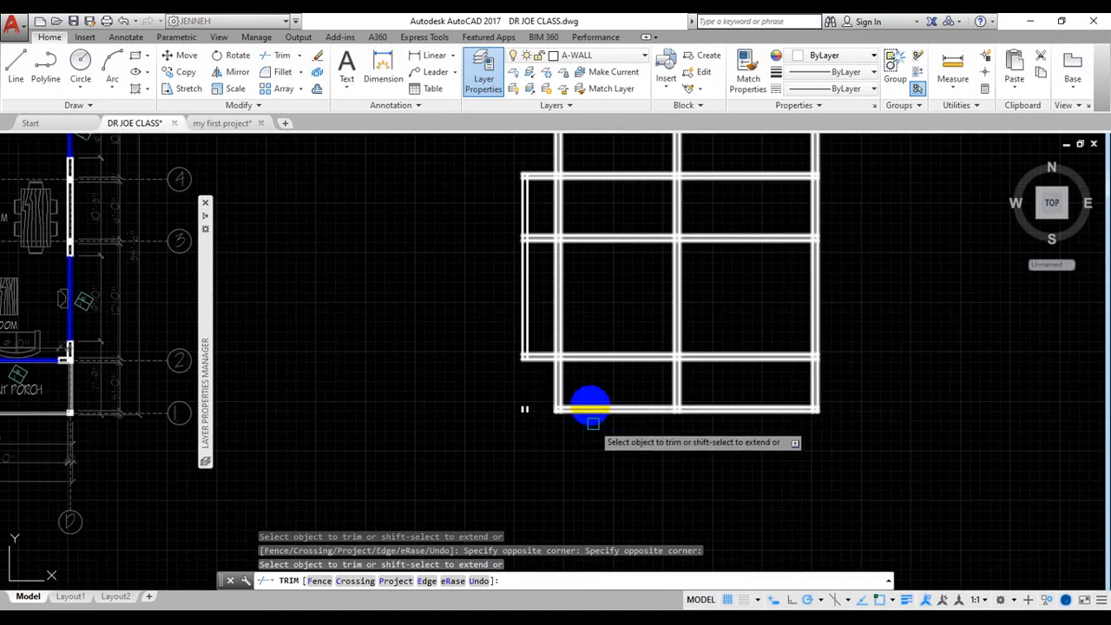
{"action": "scroll", "coordinate": [593, 423], "scroll_direction": "down", "scroll_amount": 4}
{"action": "scroll", "coordinate": [599, 389], "scroll_direction": "up", "scroll_amount": 6}
{"action": "scroll", "coordinate": [587, 340], "scroll_direction": "down", "scroll_amount": 3}
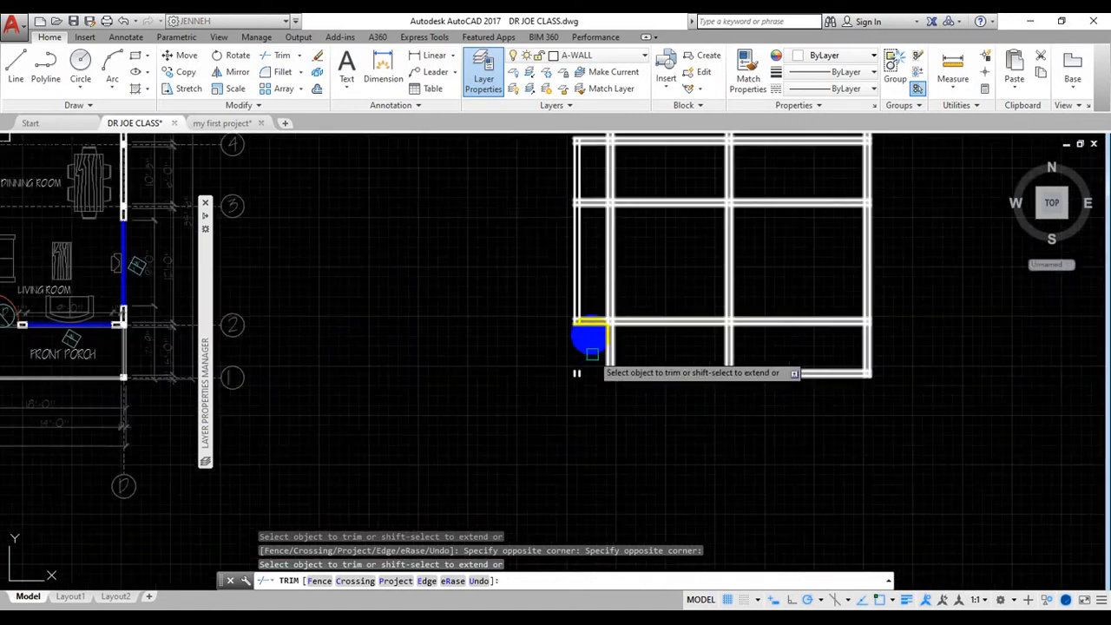
{"action": "scroll", "coordinate": [596, 330], "scroll_direction": "up", "scroll_amount": 3}
{"action": "scroll", "coordinate": [578, 287], "scroll_direction": "down", "scroll_amount": 2}
{"action": "left_click", "coordinate": [585, 280]}
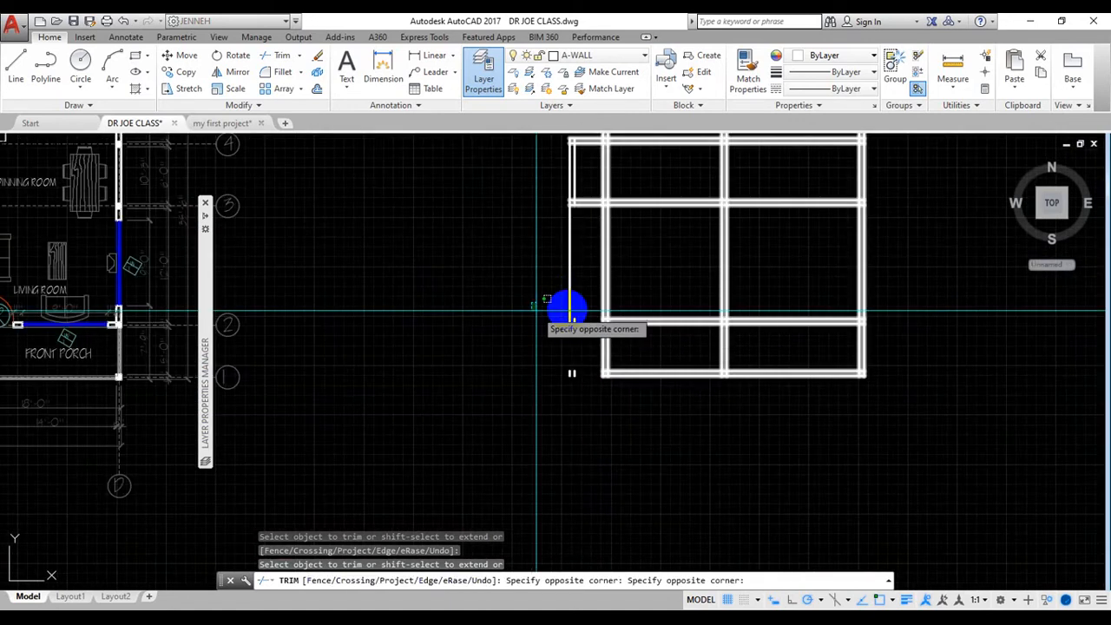
{"action": "left_click", "coordinate": [538, 310]}
{"action": "left_click", "coordinate": [674, 390]}
{"action": "left_click", "coordinate": [580, 347]}
{"action": "scroll", "coordinate": [542, 371], "scroll_direction": "down", "scroll_amount": 4}
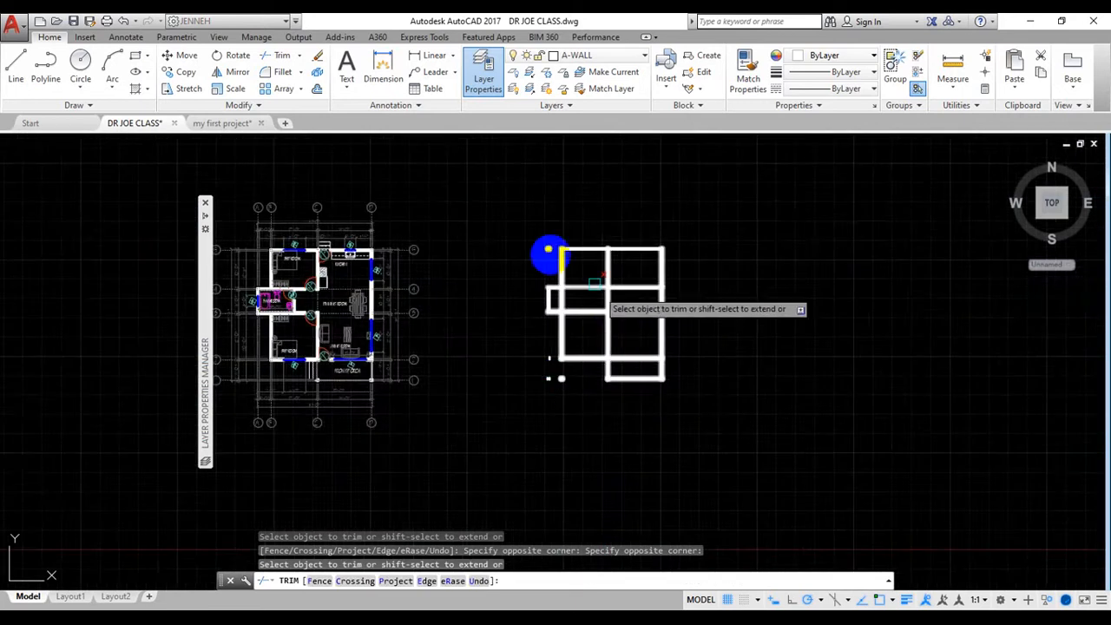
- Trim away the two horizontal walls above and below the bathroom where they cross the kitchen, dining and living area
{"action": "scroll", "coordinate": [548, 251], "scroll_direction": "up", "scroll_amount": 6}
{"action": "scroll", "coordinate": [575, 285], "scroll_direction": "down", "scroll_amount": 3}
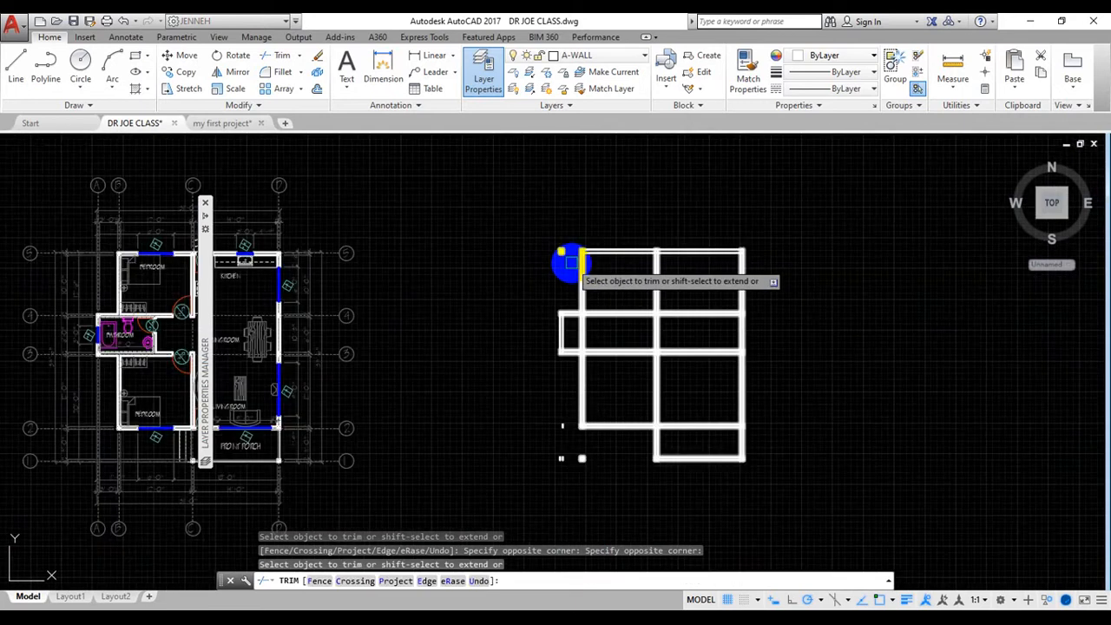
{"action": "left_click", "coordinate": [714, 387]}
{"action": "left_click", "coordinate": [682, 295]}
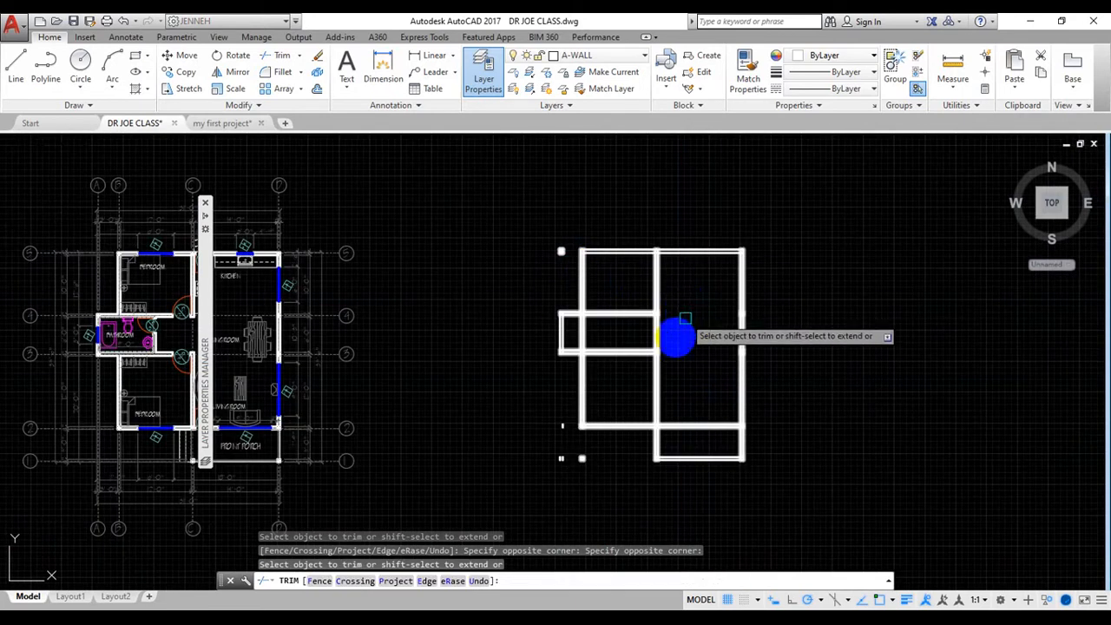
- Try to erase the small leftover wall fragments outside the new wall layout, including the ones left of the upper bedroom
{"action": "key", "text": "Escape"}
{"action": "scroll", "coordinate": [595, 463], "scroll_direction": "up", "scroll_amount": 4}
{"action": "left_click", "coordinate": [468, 439]}
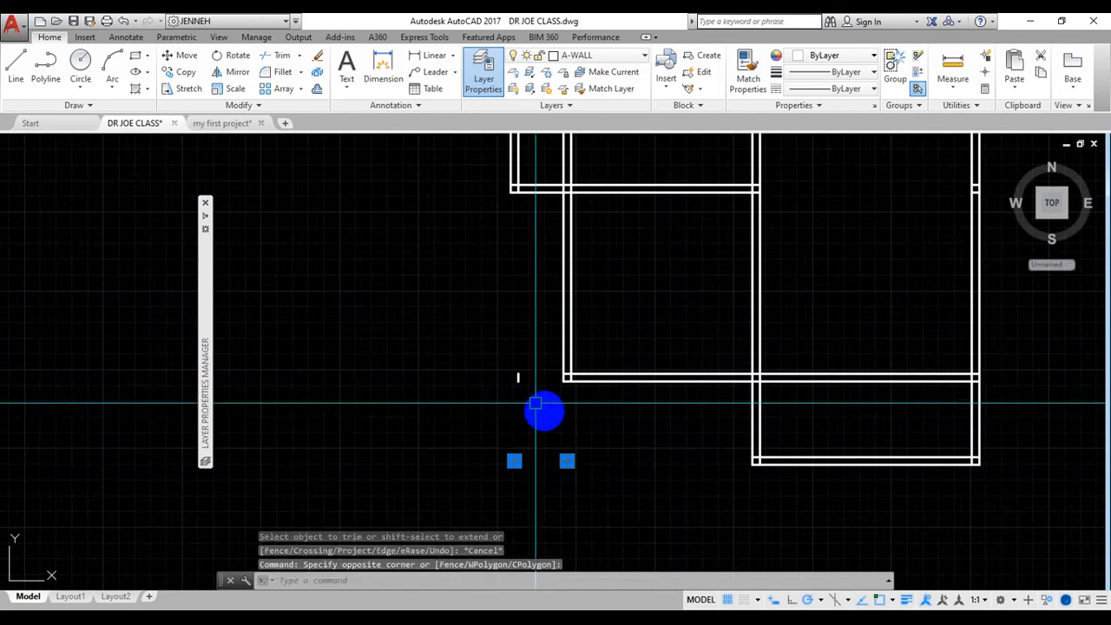
{"action": "scroll", "coordinate": [503, 417], "scroll_direction": "down", "scroll_amount": 3}
{"action": "scroll", "coordinate": [512, 330], "scroll_direction": "up", "scroll_amount": 3}
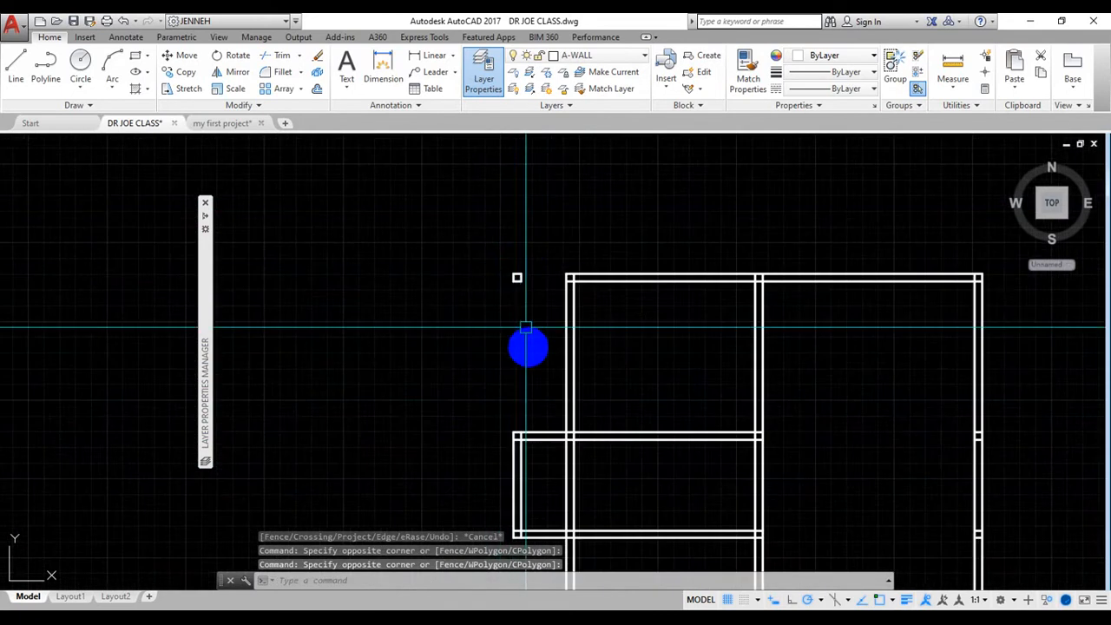
{"action": "left_click", "coordinate": [484, 250]}
{"action": "type", "text": "E"}
{"action": "key", "text": "Return"}
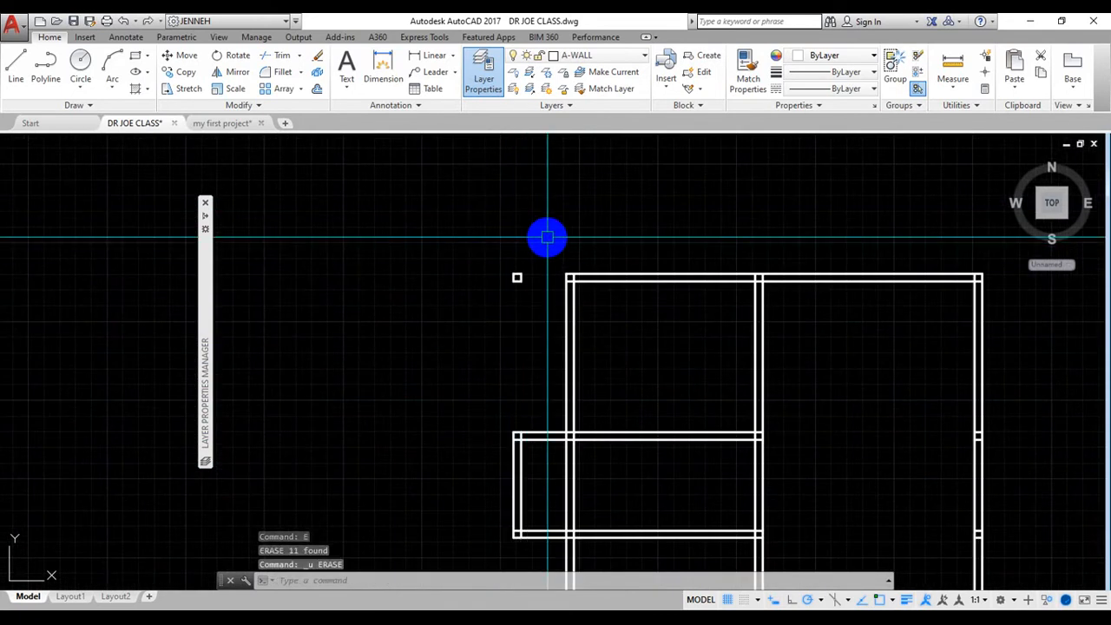
- Undo the erasure of the fragments and the whole preceding trim of the new wall grid
{"action": "key", "text": "ctrl+z"}
{"action": "key", "text": "ctrl+z"}
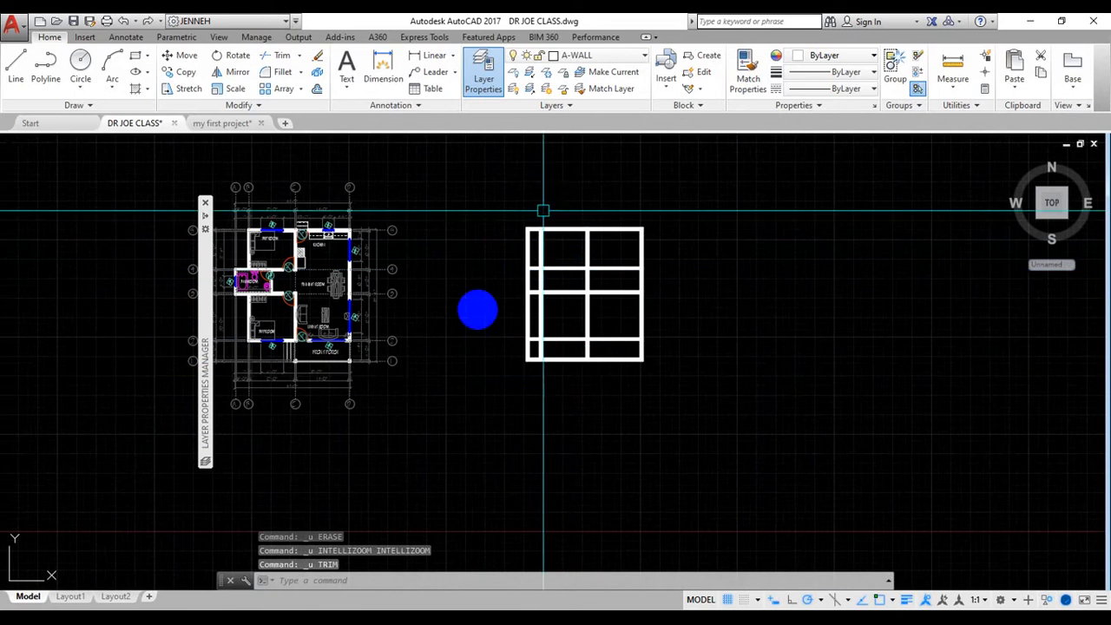
{"action": "scroll", "coordinate": [590, 304], "scroll_direction": "down", "scroll_amount": 4}
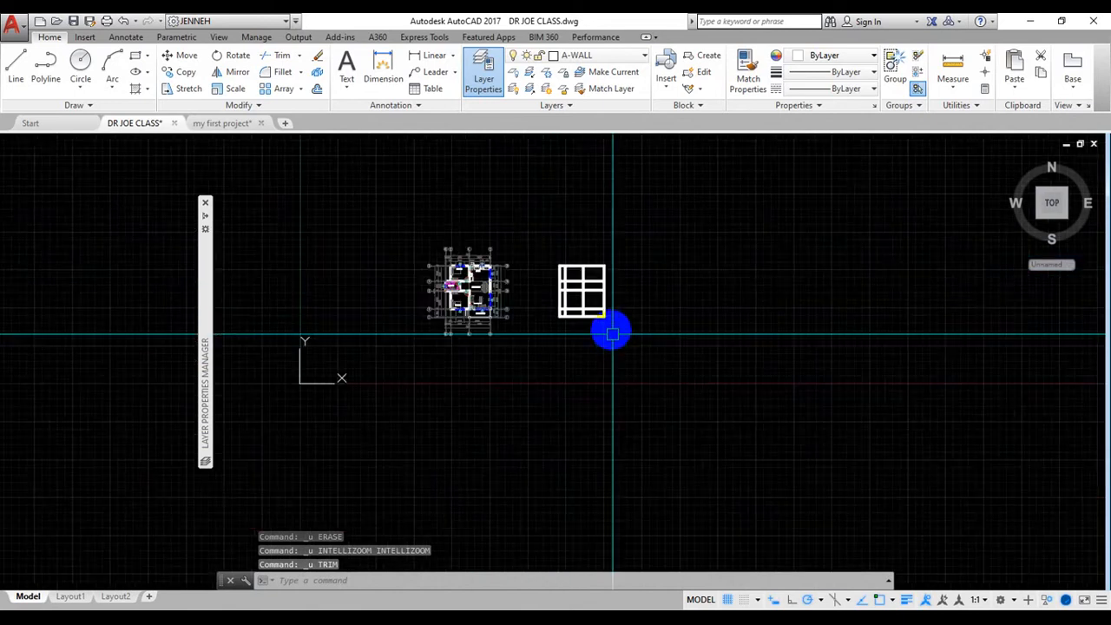
- Trim away the bottom-row wall segments left of the front porch, using all the grid's wall lines as cutting edges
{"action": "scroll", "coordinate": [630, 342], "scroll_direction": "up", "scroll_amount": 4}
{"action": "left_click", "coordinate": [631, 346]}
{"action": "left_click", "coordinate": [435, 157]}
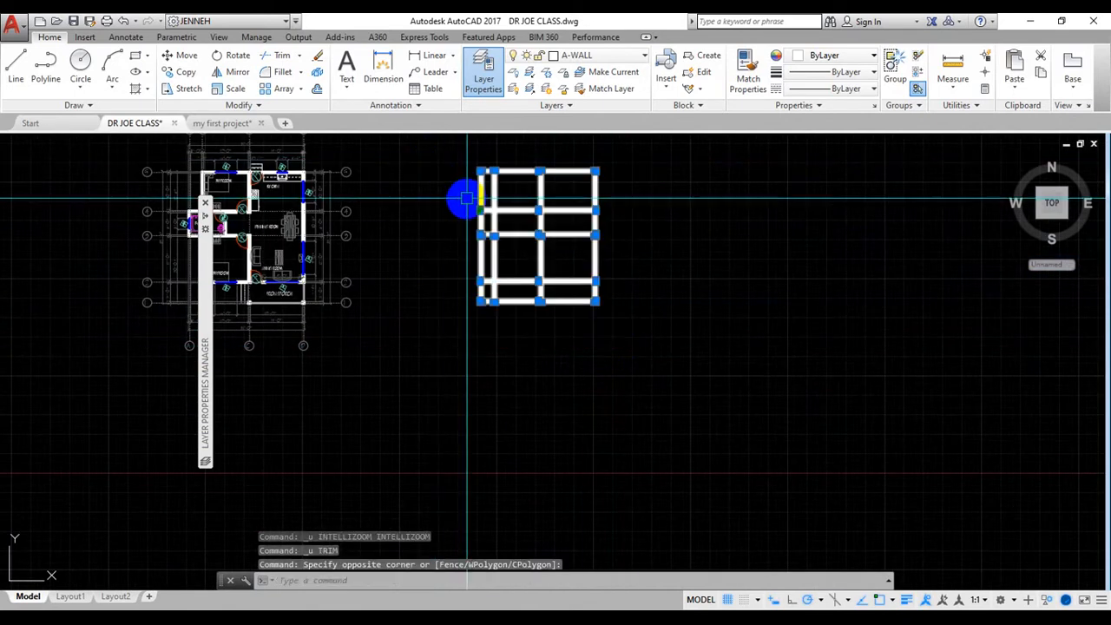
{"action": "key", "text": "Return"}
{"action": "scroll", "coordinate": [478, 260], "scroll_direction": "up", "scroll_amount": 4}
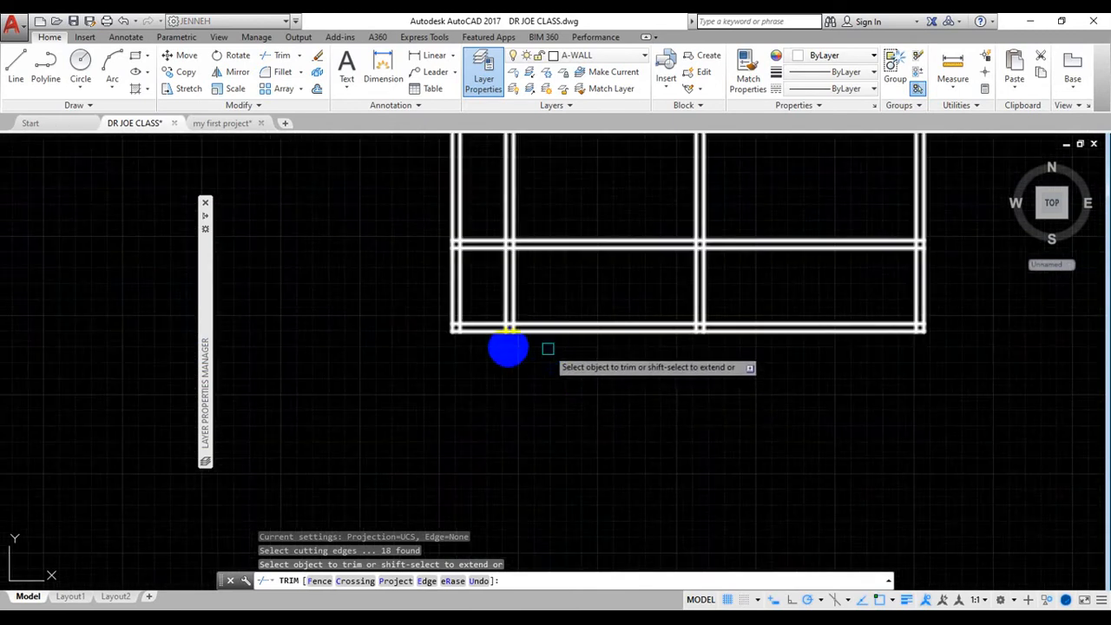
{"action": "left_click", "coordinate": [566, 356]}
{"action": "left_click", "coordinate": [416, 272]}
{"action": "scroll", "coordinate": [538, 400], "scroll_direction": "down", "scroll_amount": 3}
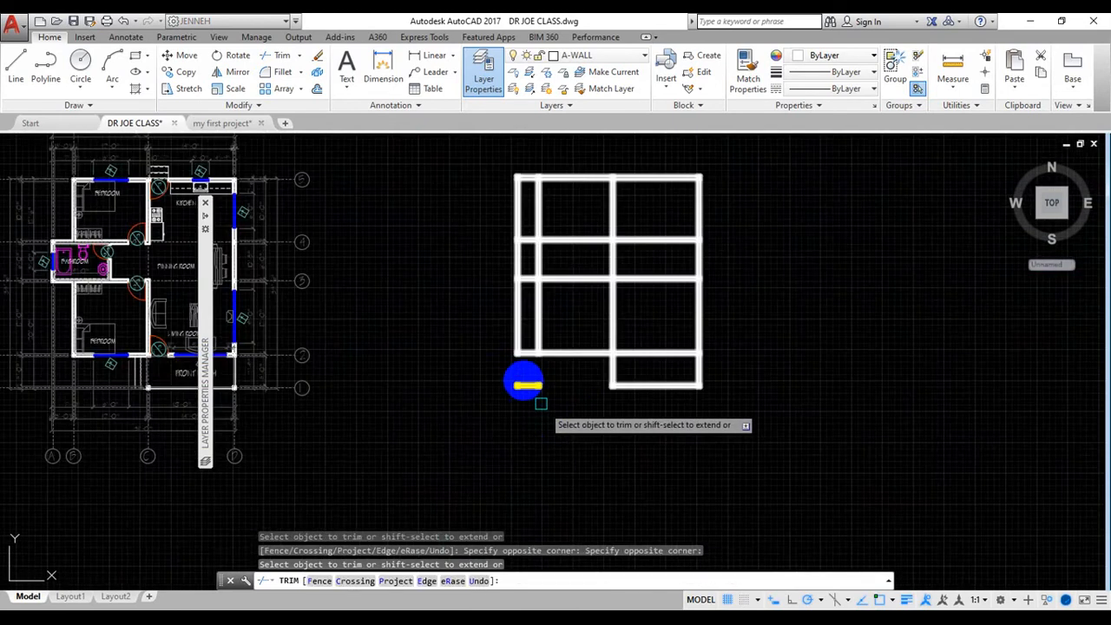
- Trim away the outer wall segments left of the lower bedroom and left of the upper bedroom
{"action": "scroll", "coordinate": [527, 337], "scroll_direction": "up", "scroll_amount": 2}
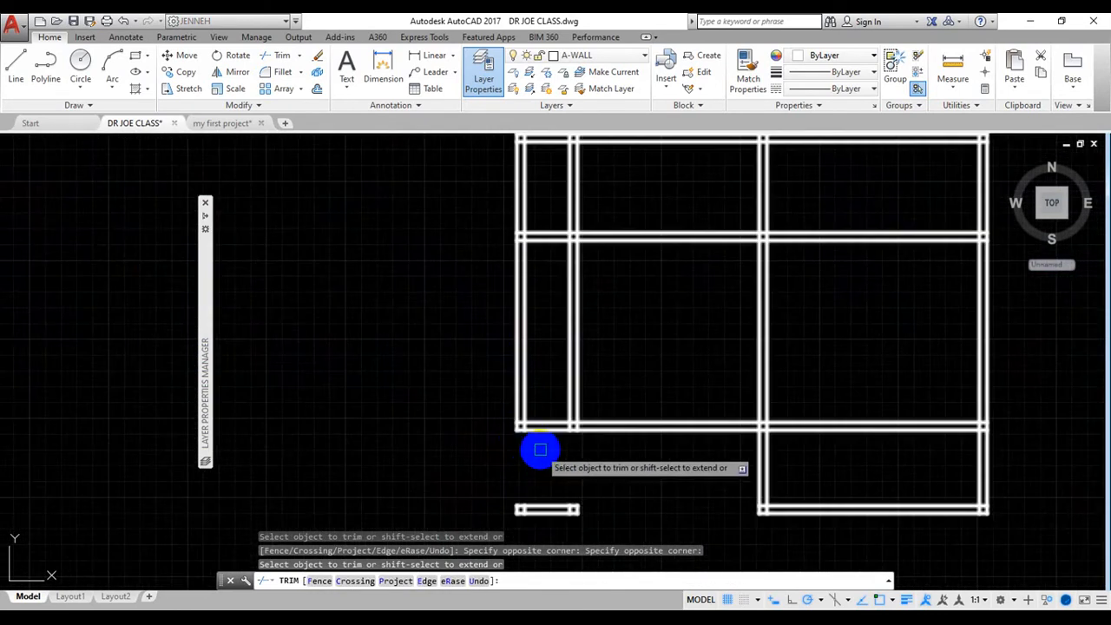
{"action": "scroll", "coordinate": [539, 451], "scroll_direction": "down", "scroll_amount": 1}
{"action": "left_click", "coordinate": [542, 452]}
{"action": "left_click", "coordinate": [511, 380]}
{"action": "scroll", "coordinate": [534, 282], "scroll_direction": "down", "scroll_amount": 2}
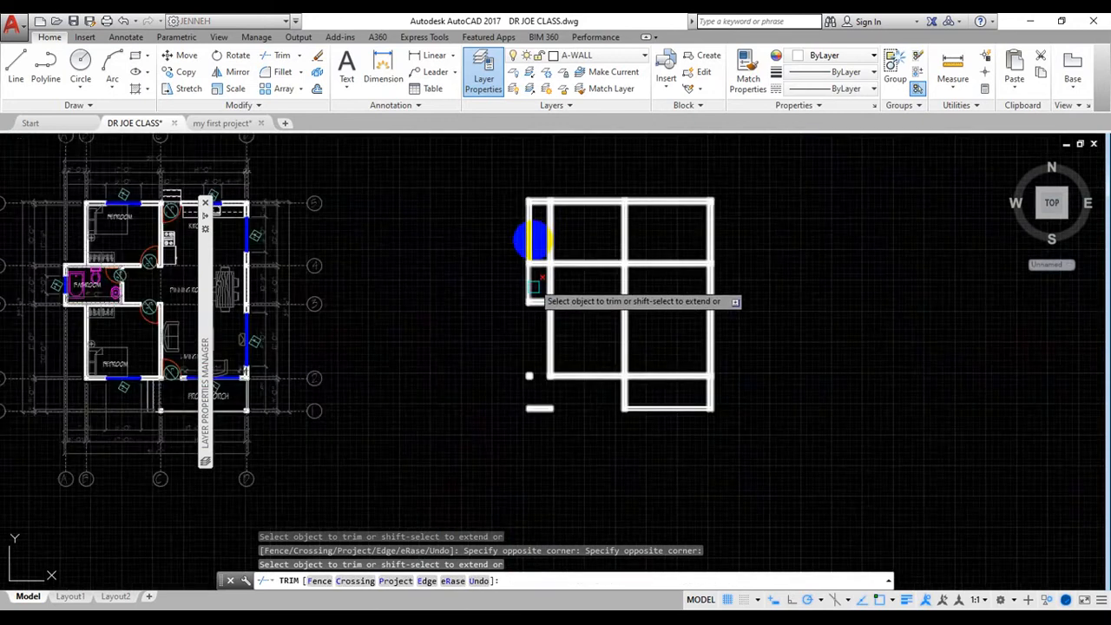
{"action": "scroll", "coordinate": [532, 235], "scroll_direction": "up", "scroll_amount": 4}
{"action": "scroll", "coordinate": [548, 257], "scroll_direction": "down", "scroll_amount": 2}
{"action": "left_click", "coordinate": [547, 241]}
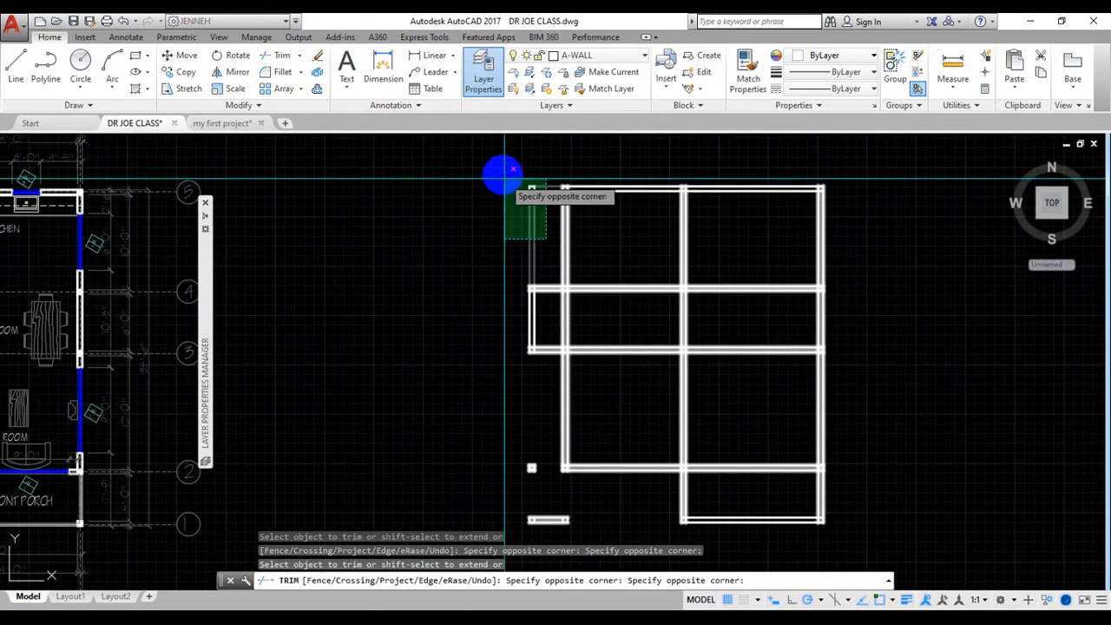
{"action": "left_click", "coordinate": [506, 177]}
- Trim away the two horizontal walls where they cross the kitchen, dining and living area, and end the trimming
{"action": "left_click", "coordinate": [742, 412]}
{"action": "left_click", "coordinate": [711, 284]}
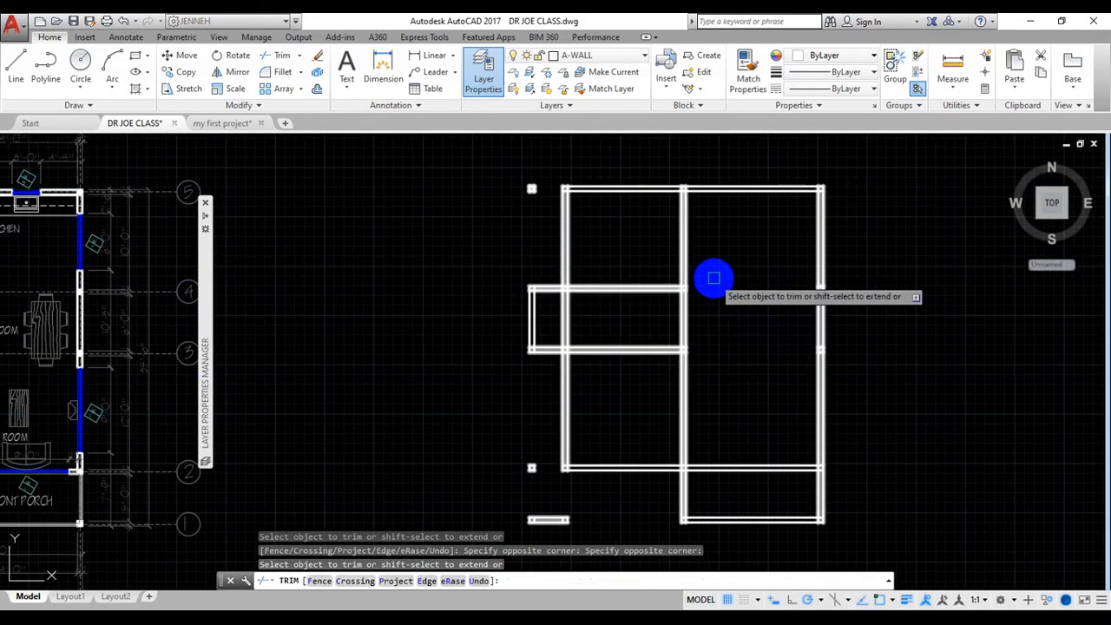
{"action": "right_click", "coordinate": [732, 290]}
{"action": "left_click", "coordinate": [748, 309]}
- Erase the stray wall fragments left over from trimming, beside the upper bedroom, lower bedroom and front porch
{"action": "left_click", "coordinate": [548, 208]}
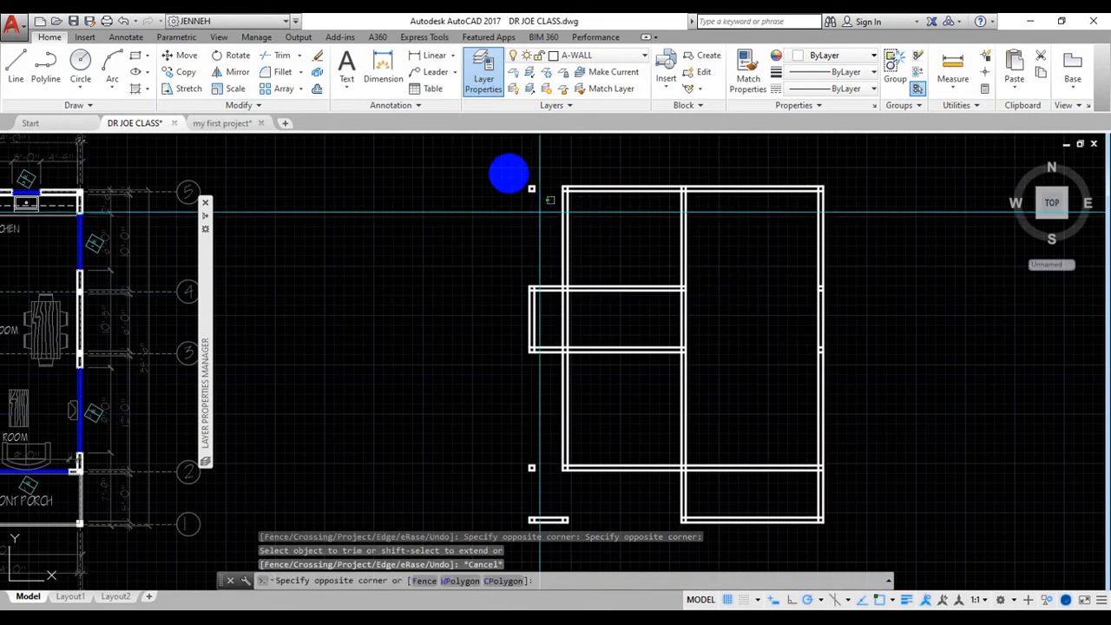
{"action": "left_click", "coordinate": [508, 174]}
{"action": "scroll", "coordinate": [539, 235], "scroll_direction": "down", "scroll_amount": 4}
{"action": "scroll", "coordinate": [549, 321], "scroll_direction": "up", "scroll_amount": 2}
{"action": "scroll", "coordinate": [538, 328], "scroll_direction": "up", "scroll_amount": 2}
{"action": "left_click", "coordinate": [555, 385]}
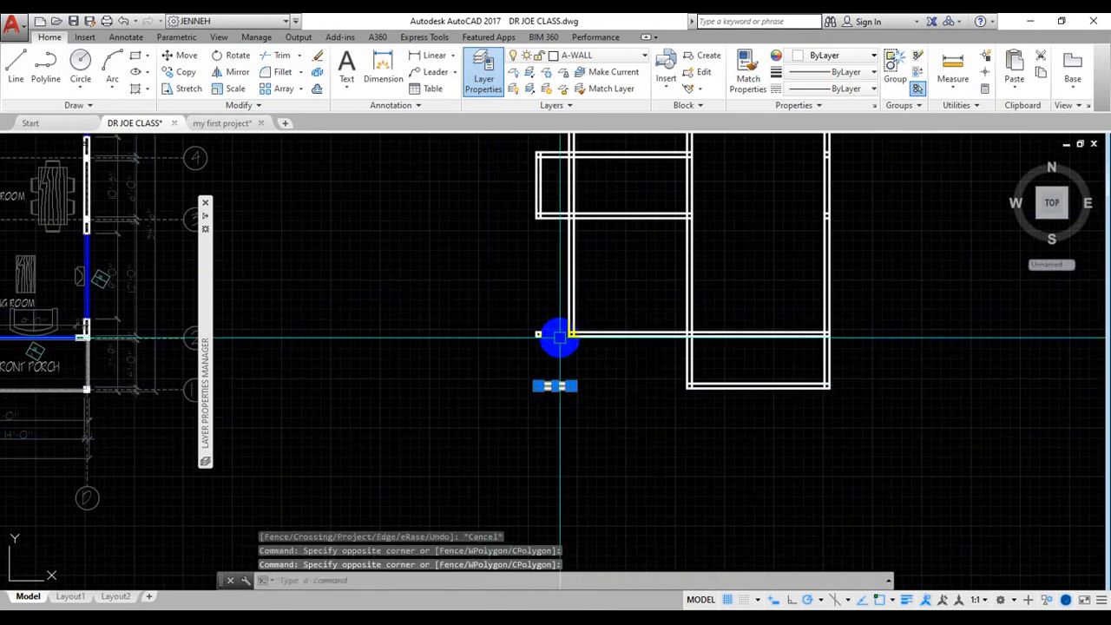
{"action": "scroll", "coordinate": [555, 335], "scroll_direction": "up", "scroll_amount": 3}
{"action": "right_click", "coordinate": [491, 323]}
{"action": "left_click", "coordinate": [501, 355]}
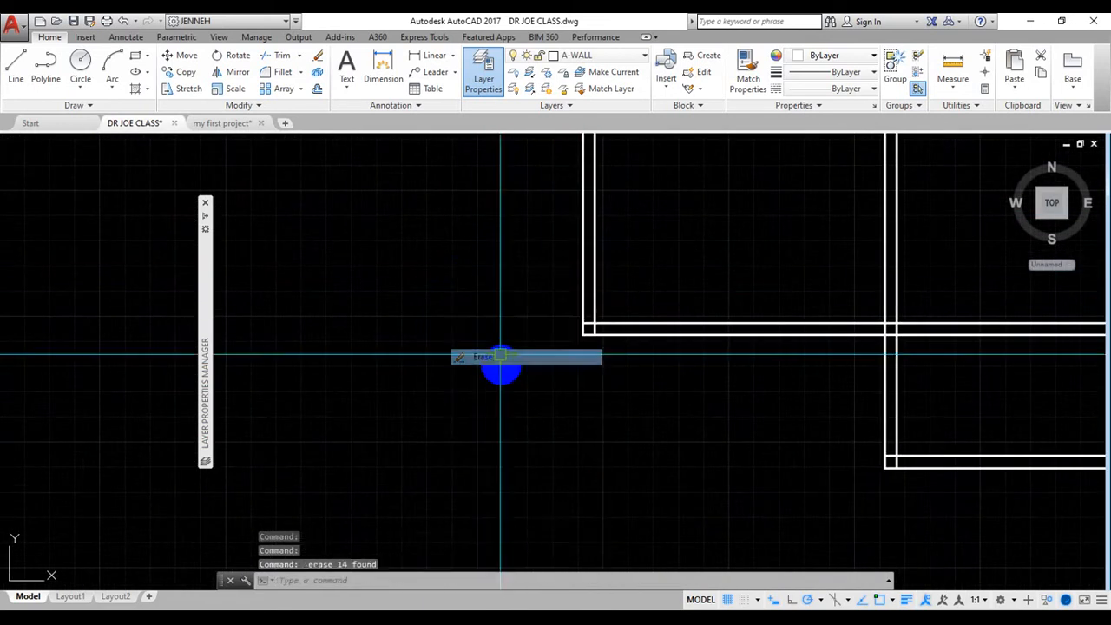
- Trim away the bedrooms' left wall lines where they pass through the bathroom
{"action": "scroll", "coordinate": [503, 369], "scroll_direction": "down", "scroll_amount": 5}
{"action": "scroll", "coordinate": [521, 364], "scroll_direction": "up", "scroll_amount": 4}
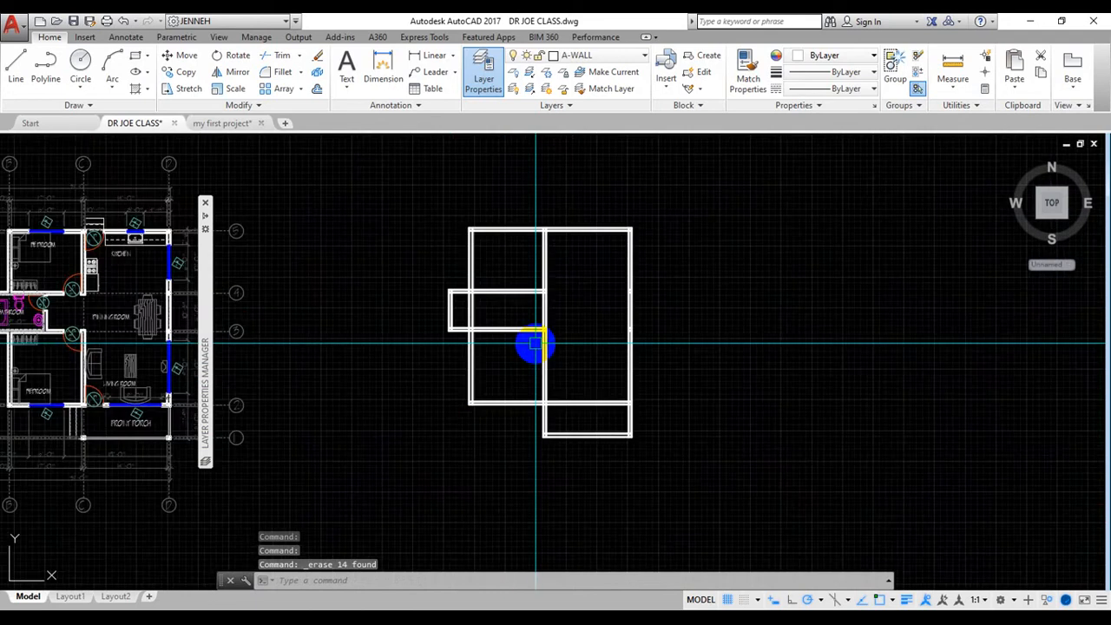
{"action": "key", "text": "Return"}
{"action": "key", "text": "Return"}
{"action": "scroll", "coordinate": [460, 316], "scroll_direction": "up", "scroll_amount": 4}
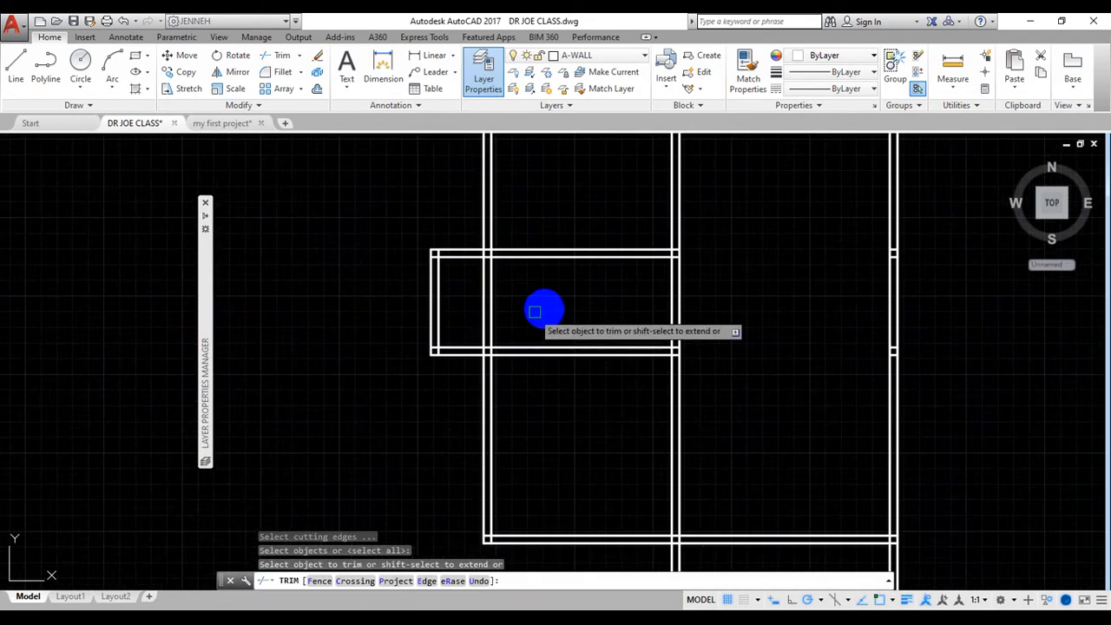
{"action": "left_click", "coordinate": [535, 310]}
{"action": "left_click", "coordinate": [471, 322]}
{"action": "scroll", "coordinate": [568, 318], "scroll_direction": "down", "scroll_amount": 2}
{"action": "scroll", "coordinate": [575, 323], "scroll_direction": "down", "scroll_amount": 2}
{"action": "key", "text": "Escape"}
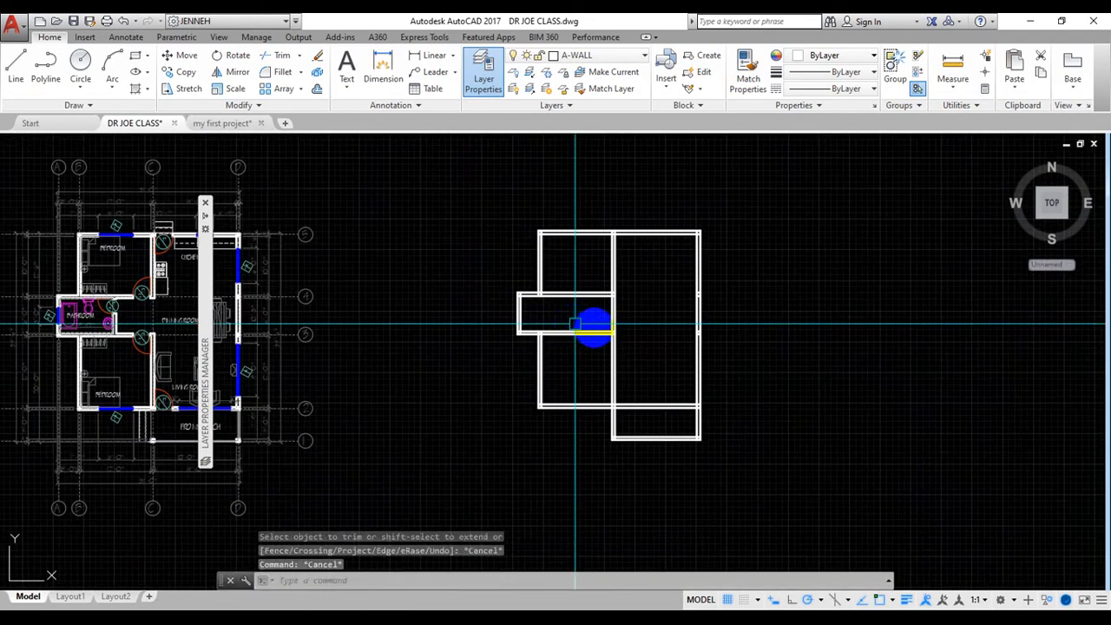
{"action": "key", "text": "Escape"}
- Offset the inner line of the bathroom's left wall 9' to the right, matching the original plan's bathroom width
{"action": "scroll", "coordinate": [695, 346], "scroll_direction": "down", "scroll_amount": 4}
{"action": "scroll", "coordinate": [434, 341], "scroll_direction": "up", "scroll_amount": 8}
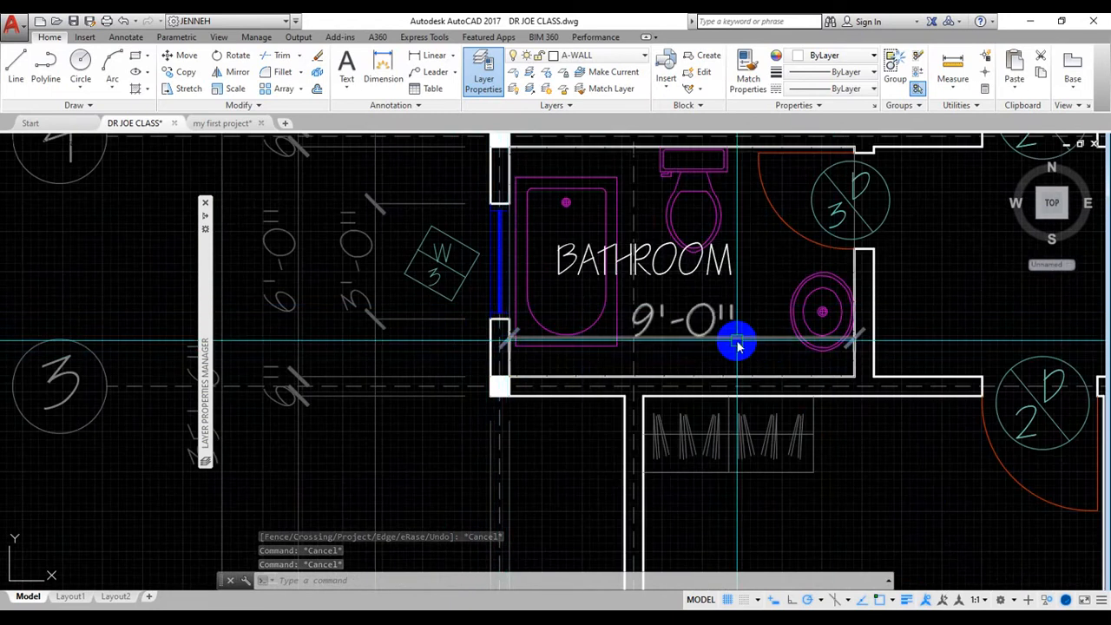
{"action": "type", "text": "o"}
{"action": "key", "text": "Return"}
{"action": "type", "text": "9'"}
{"action": "key", "text": "Return"}
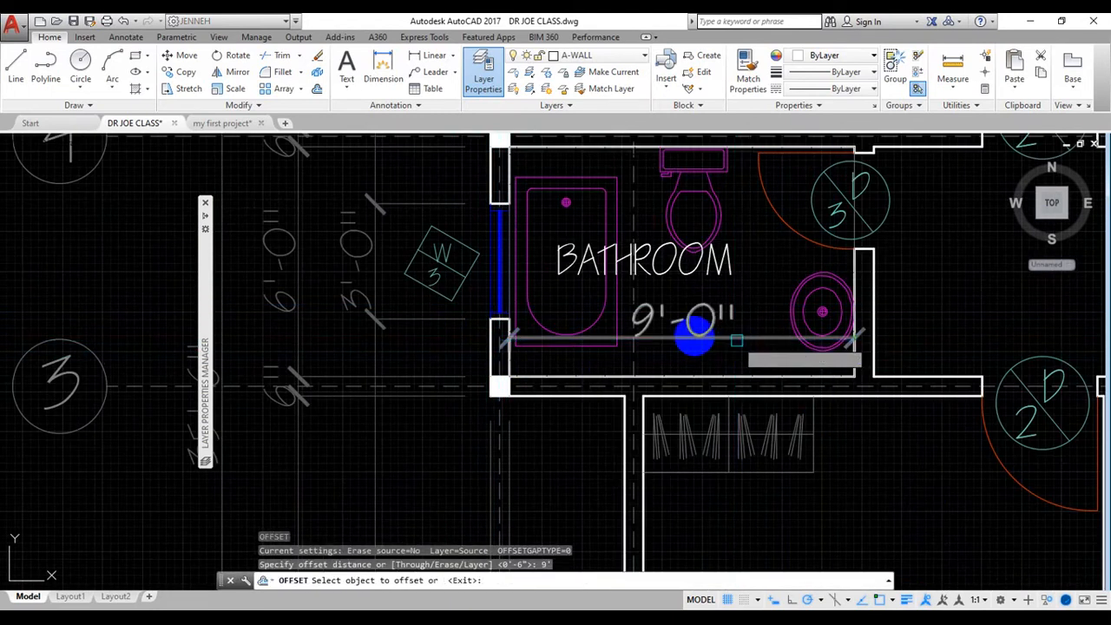
{"action": "left_click", "coordinate": [435, 319]}
{"action": "scroll", "coordinate": [436, 319], "scroll_direction": "down", "scroll_amount": 8}
{"action": "scroll", "coordinate": [486, 330], "scroll_direction": "down", "scroll_amount": 4}
{"action": "scroll", "coordinate": [657, 322], "scroll_direction": "up", "scroll_amount": 7}
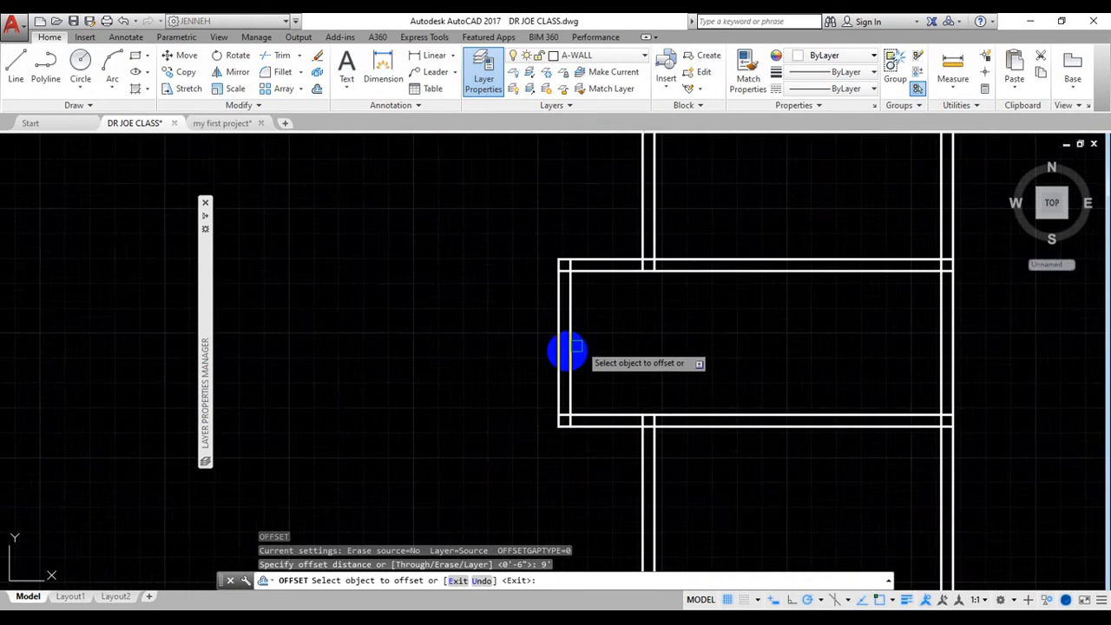
{"action": "scroll", "coordinate": [659, 347], "scroll_direction": "down", "scroll_amount": 3}
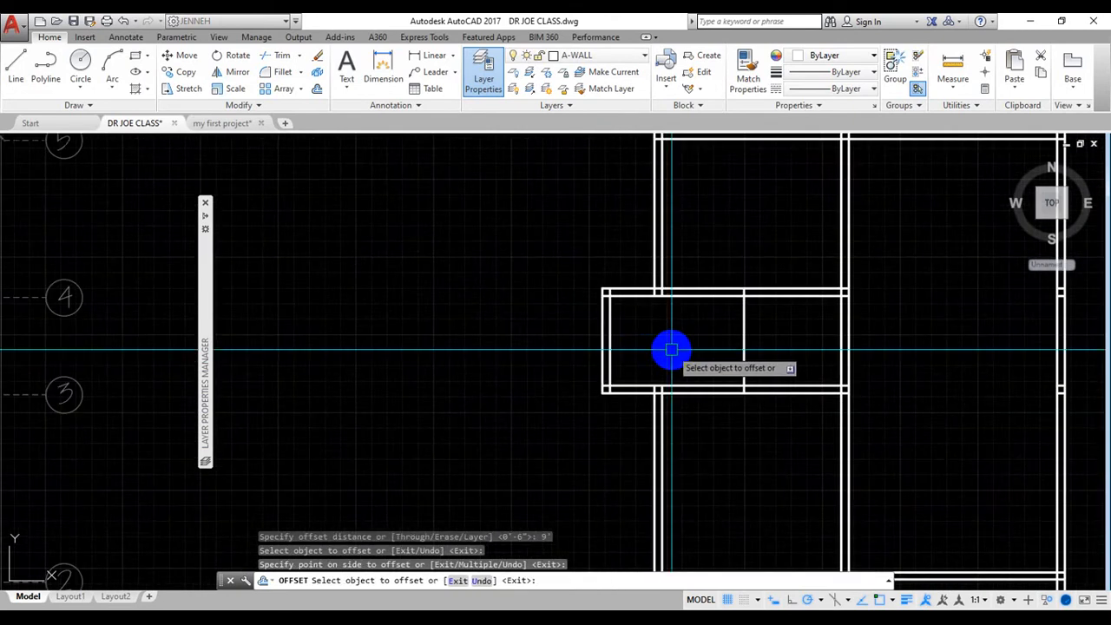
- Offset the new bathroom partition line 6" to the right to give the partition its thickness
{"action": "key", "text": "Escape"}
{"action": "key", "text": "Return"}
{"action": "type", "text": "6"}
{"action": "key", "text": "Return"}
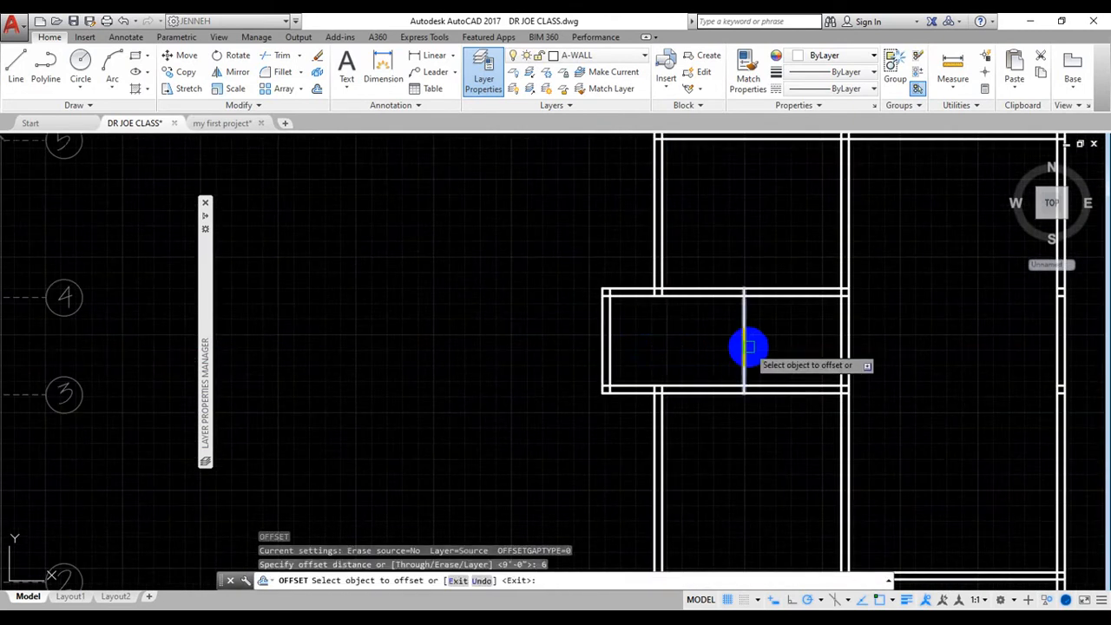
{"action": "left_click", "coordinate": [742, 347]}
{"action": "left_click", "coordinate": [788, 347]}
{"action": "key", "text": "Escape"}
- Trim away the central wall between the hallway and the dining area to open the hallway
{"action": "type", "text": "T"}
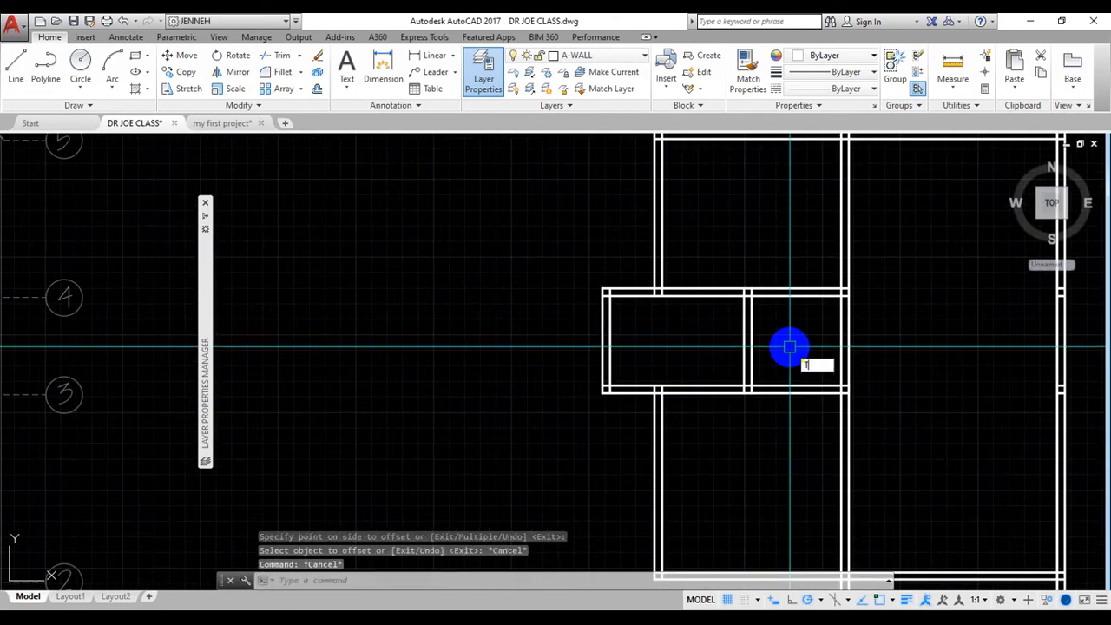
{"action": "type", "text": "R"}
{"action": "key", "text": "Return"}
{"action": "key", "text": "Return"}
{"action": "scroll", "coordinate": [568, 332], "scroll_direction": "down", "scroll_amount": 6}
{"action": "scroll", "coordinate": [650, 337], "scroll_direction": "up", "scroll_amount": 6}
{"action": "left_click", "coordinate": [650, 319]}
{"action": "left_click", "coordinate": [560, 331]}
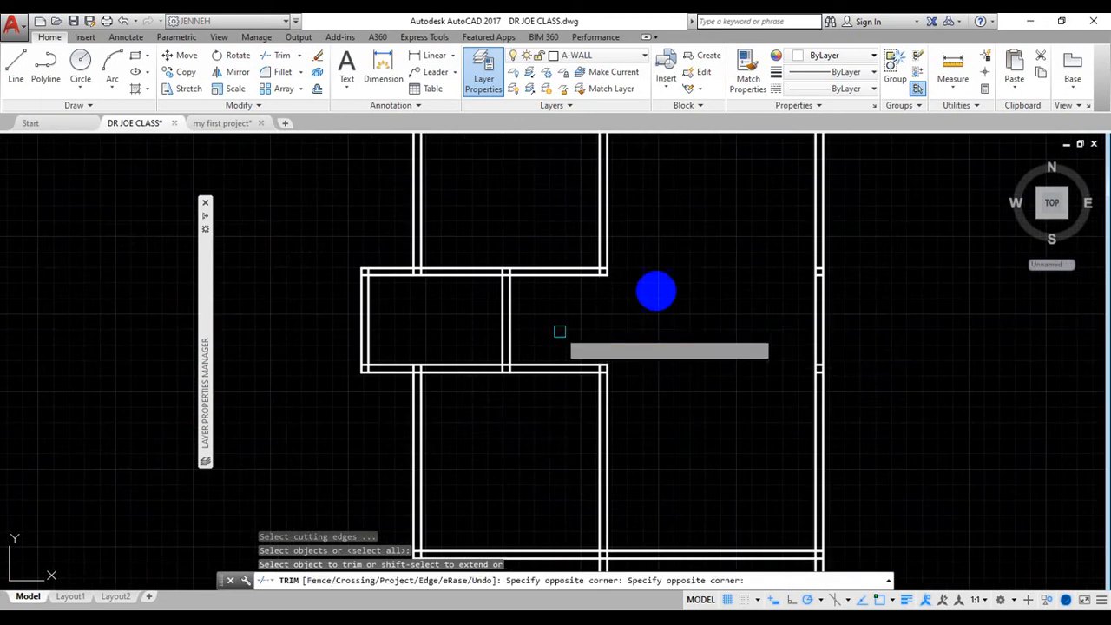
{"action": "right_click", "coordinate": [668, 286]}
{"action": "left_click", "coordinate": [689, 304]}
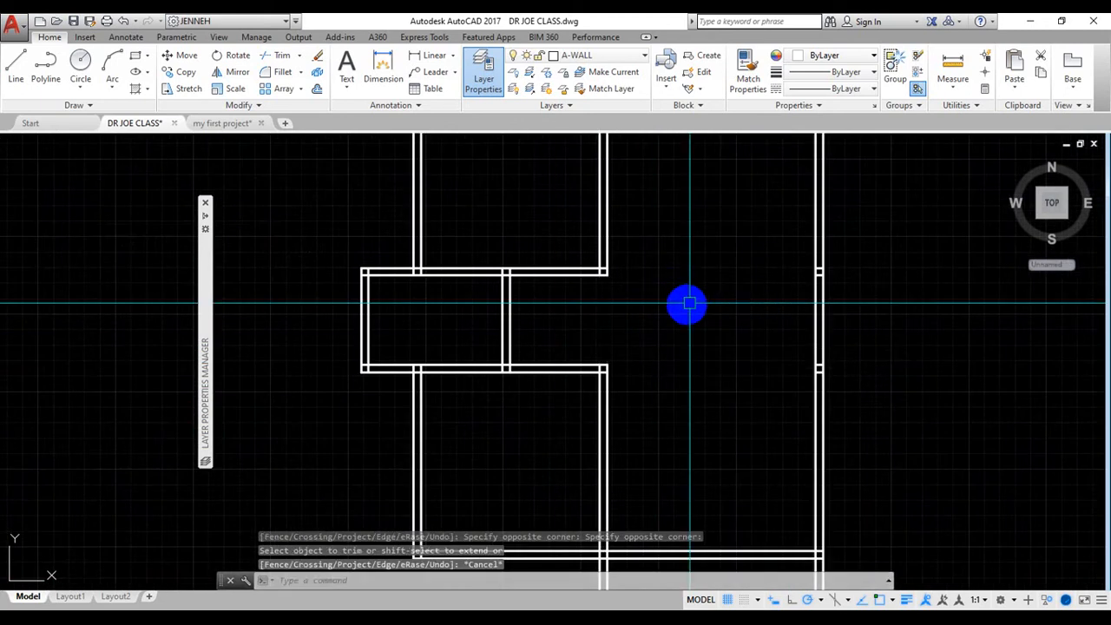
- Trim the overlapping wall lines at the upper bedroom's corner beside the hallway opening
{"action": "scroll", "coordinate": [516, 224], "scroll_direction": "down", "scroll_amount": 5}
{"action": "scroll", "coordinate": [593, 260], "scroll_direction": "up", "scroll_amount": 2}
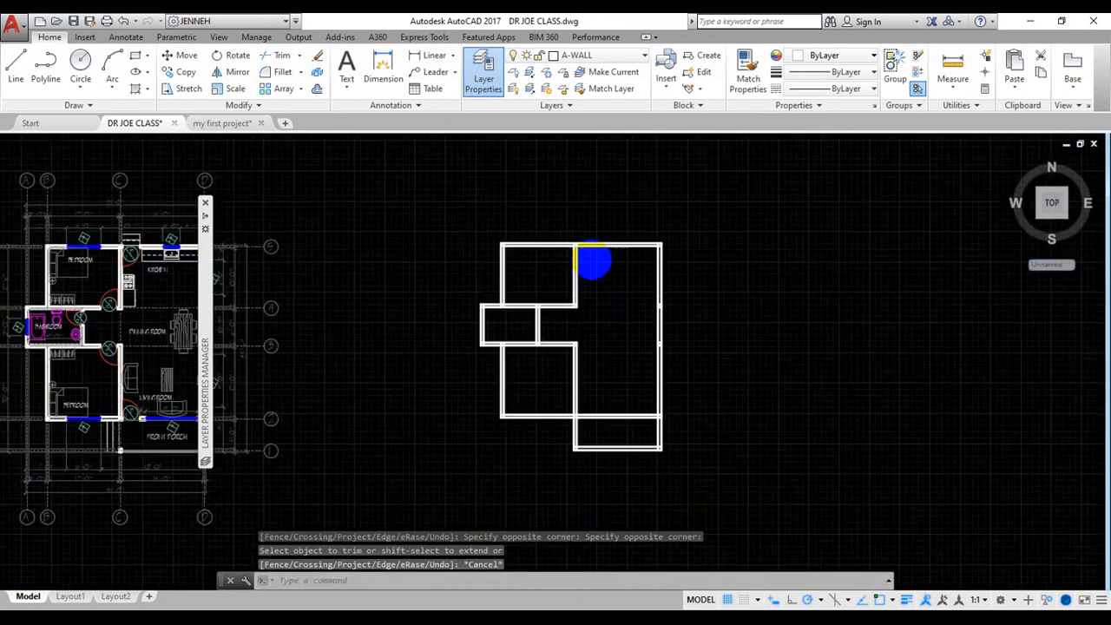
{"action": "scroll", "coordinate": [592, 260], "scroll_direction": "up", "scroll_amount": 2}
{"action": "type", "text": "T"}
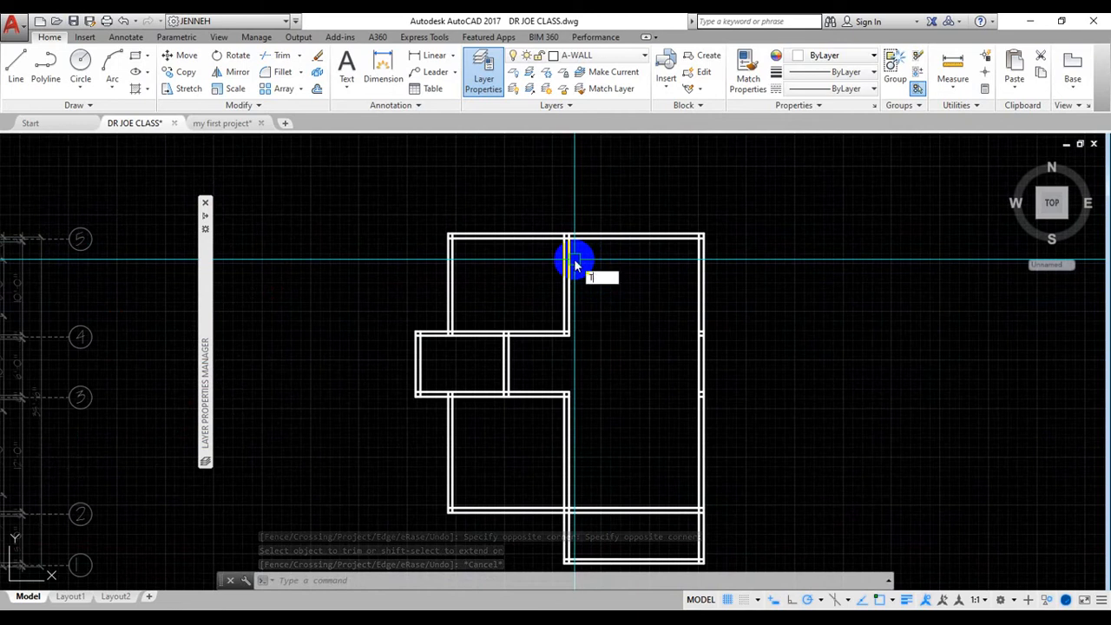
{"action": "type", "text": "R"}
{"action": "key", "text": "Return"}
{"action": "key", "text": "Return"}
{"action": "scroll", "coordinate": [550, 351], "scroll_direction": "up", "scroll_amount": 4}
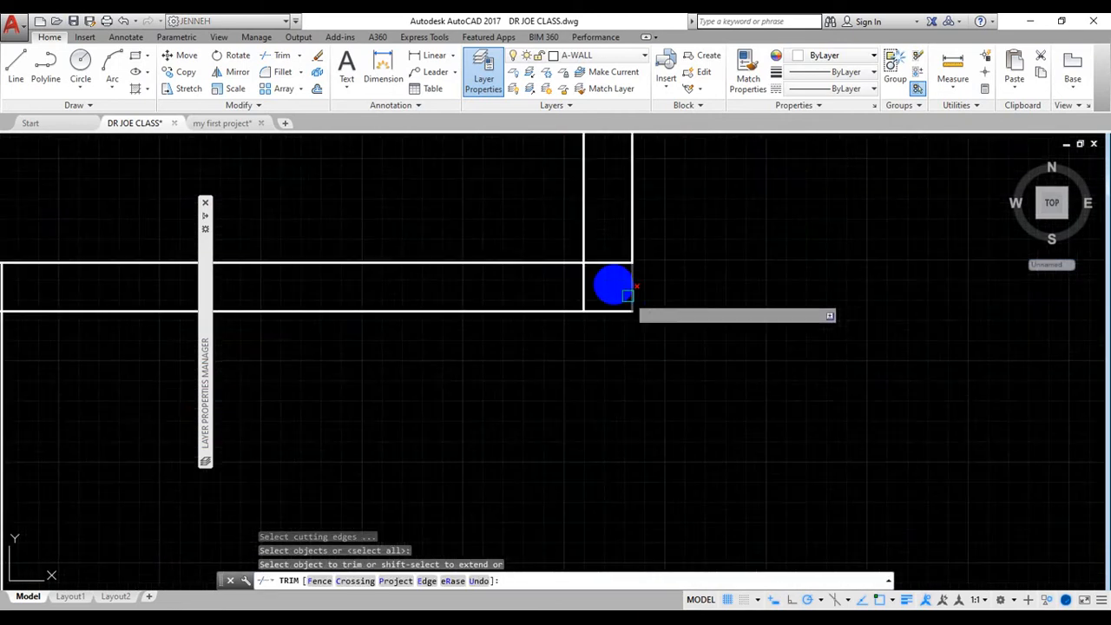
{"action": "left_click", "coordinate": [606, 283]}
{"action": "left_click", "coordinate": [602, 247]}
{"action": "left_click", "coordinate": [612, 281]}
{"action": "left_click", "coordinate": [547, 290]}
{"action": "scroll", "coordinate": [625, 243], "scroll_direction": "down", "scroll_amount": 5}
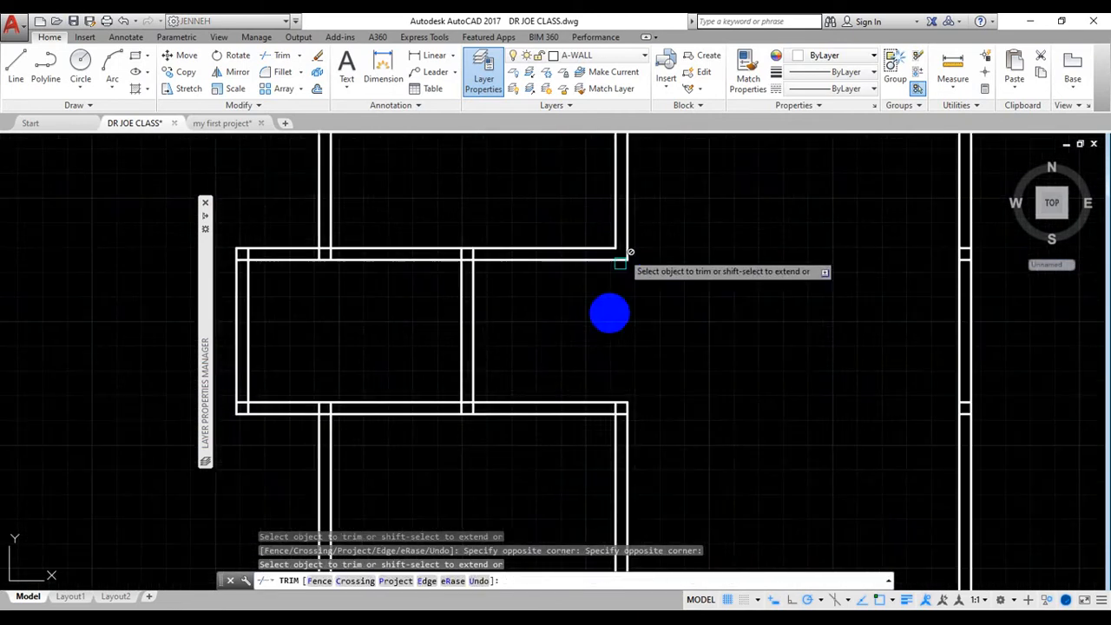
- Trim the overlapping wall lines at the lower bedroom's corner beside the hallway opening
{"action": "scroll", "coordinate": [620, 416], "scroll_direction": "up", "scroll_amount": 5}
{"action": "left_click", "coordinate": [630, 405]}
{"action": "left_click", "coordinate": [601, 360]}
{"action": "left_click", "coordinate": [579, 365]}
{"action": "scroll", "coordinate": [640, 377], "scroll_direction": "down", "scroll_amount": 5}
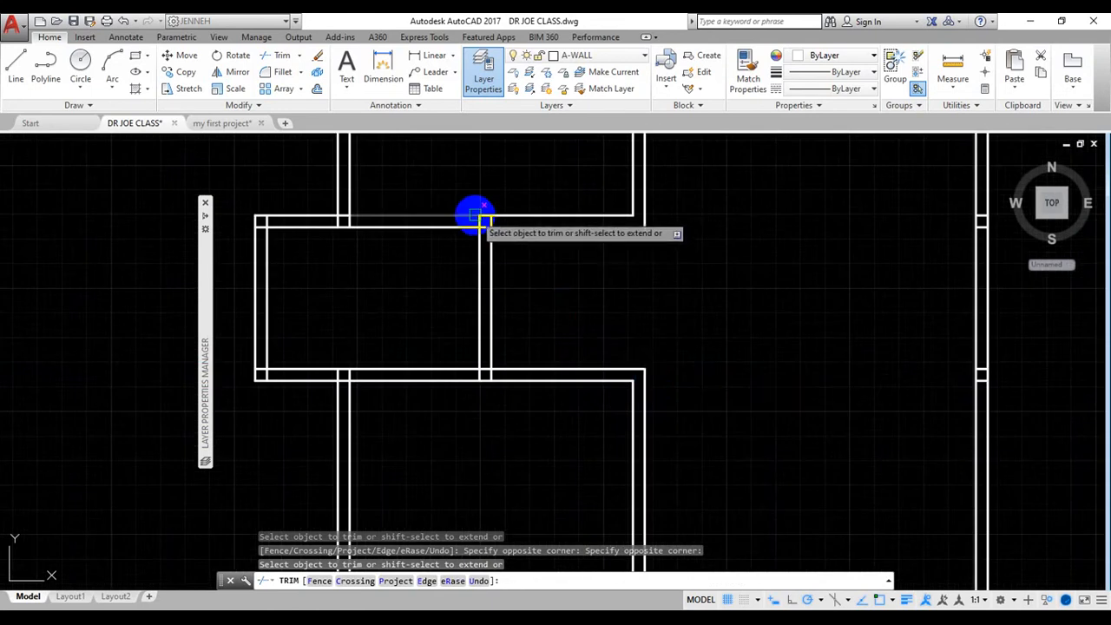
- Clean up the junction of the bathroom partition with the upper bathroom wall by trimming its overlapping lines
{"action": "scroll", "coordinate": [477, 216], "scroll_direction": "up", "scroll_amount": 5}
{"action": "left_click", "coordinate": [575, 237]}
{"action": "left_click", "coordinate": [454, 249]}
{"action": "left_click", "coordinate": [515, 290]}
{"action": "left_click", "coordinate": [507, 243]}
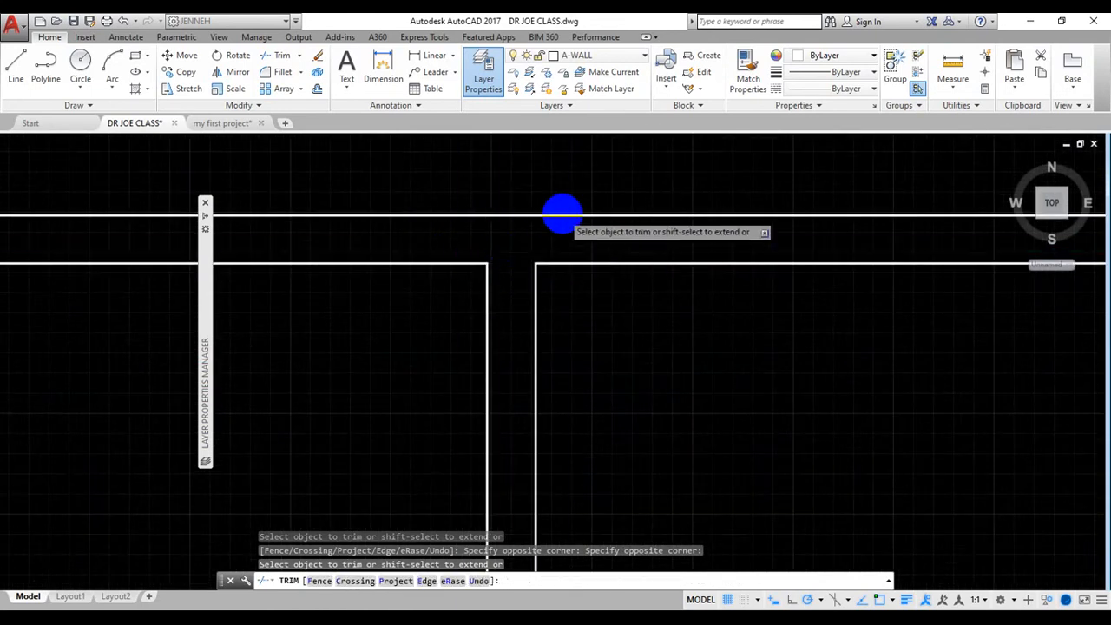
{"action": "scroll", "coordinate": [541, 348], "scroll_direction": "down", "scroll_amount": 5}
- Clean up the junction of the bathroom partition with the lower bathroom wall by trimming its overlapping lines, and end the trimming
{"action": "scroll", "coordinate": [565, 379], "scroll_direction": "up", "scroll_amount": 5}
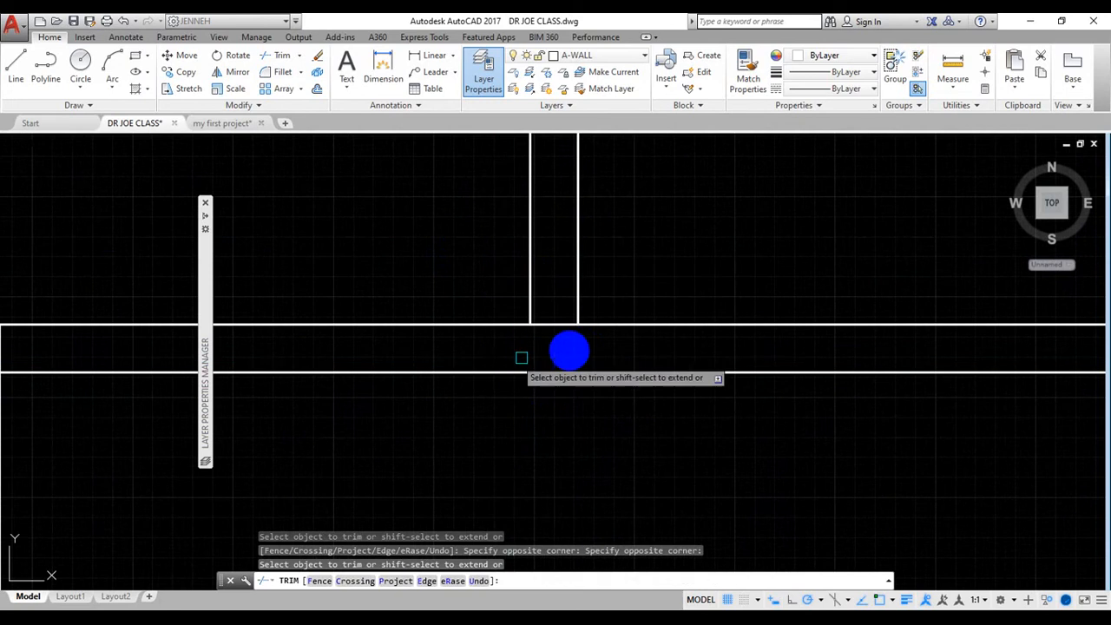
{"action": "left_click", "coordinate": [570, 352]}
{"action": "left_click", "coordinate": [544, 286]}
{"action": "scroll", "coordinate": [508, 379], "scroll_direction": "down", "scroll_amount": 5}
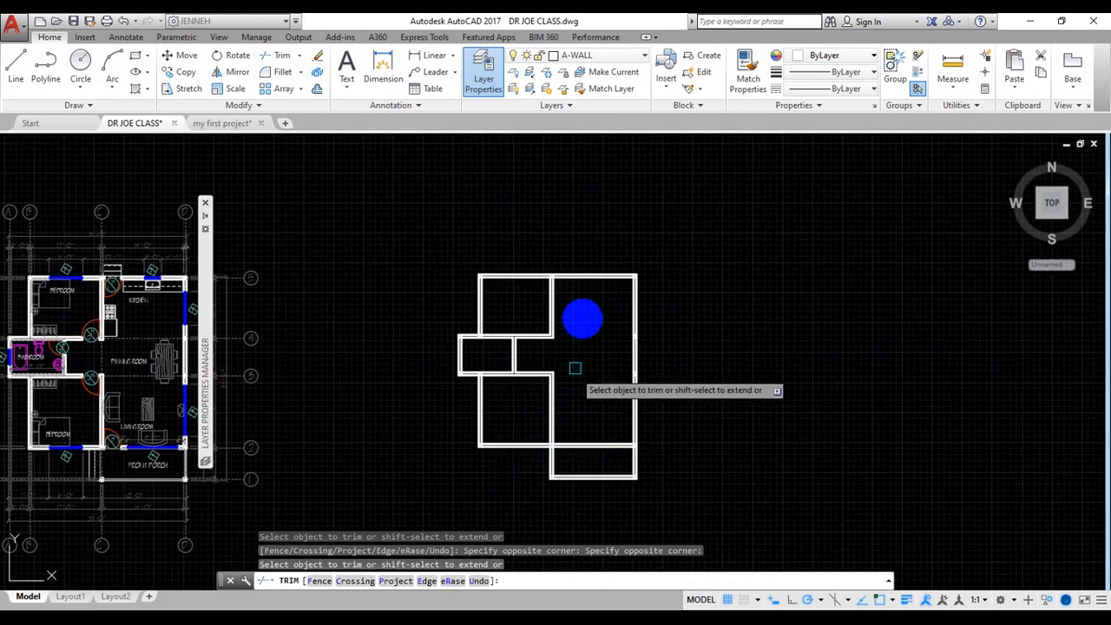
{"action": "scroll", "coordinate": [480, 347], "scroll_direction": "up", "scroll_amount": 5}
{"action": "scroll", "coordinate": [486, 292], "scroll_direction": "down", "scroll_amount": 2}
{"action": "scroll", "coordinate": [473, 286], "scroll_direction": "down", "scroll_amount": 2}
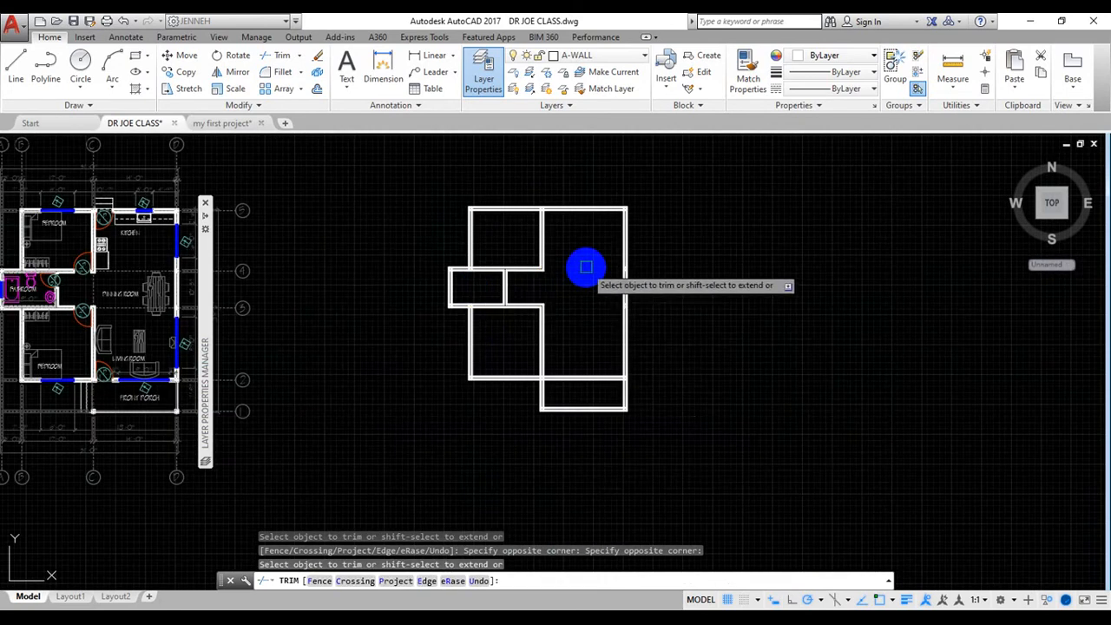
{"action": "right_click", "coordinate": [585, 266]}
{"action": "left_click", "coordinate": [618, 292]}
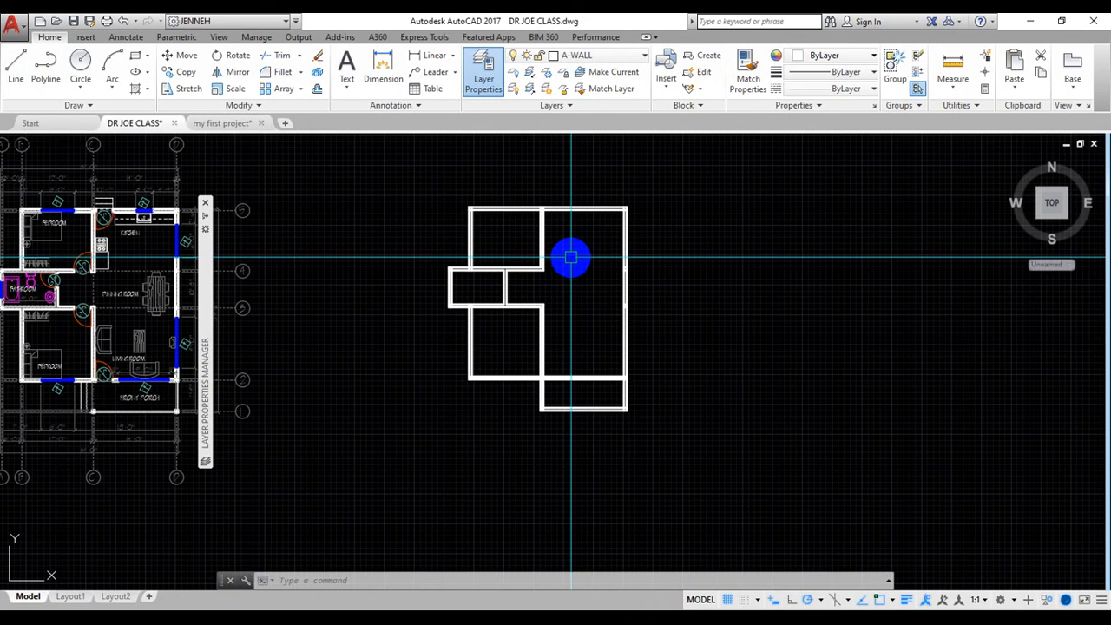
- Copy the entire new wall layout about 80' to the right of itself
{"action": "left_click", "coordinate": [657, 446]}
{"action": "left_click", "coordinate": [408, 186]}
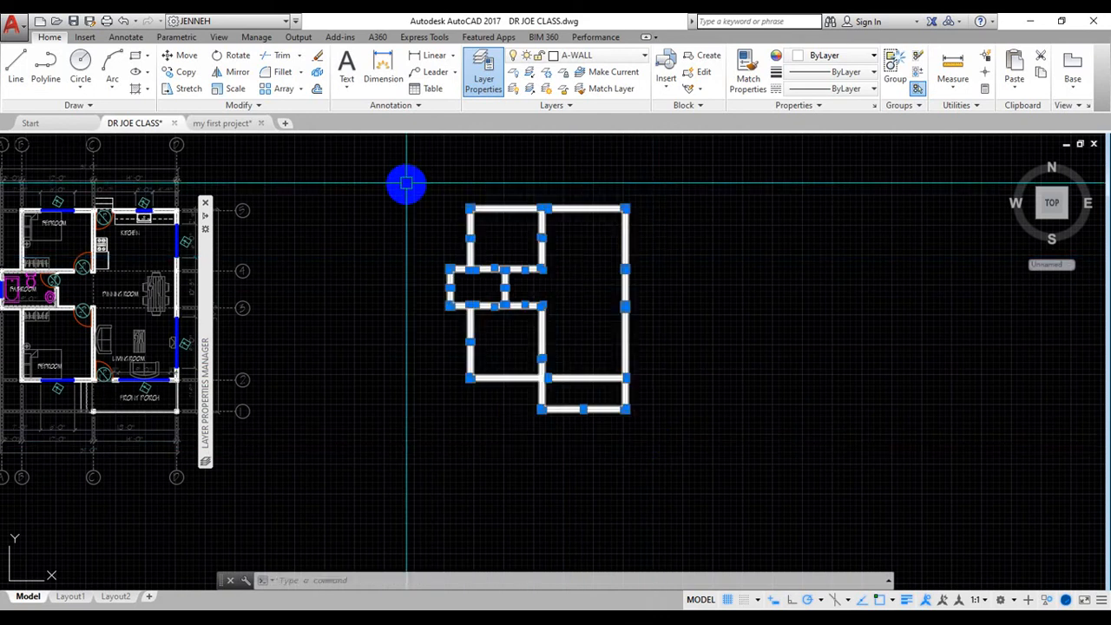
{"action": "left_click", "coordinate": [184, 76]}
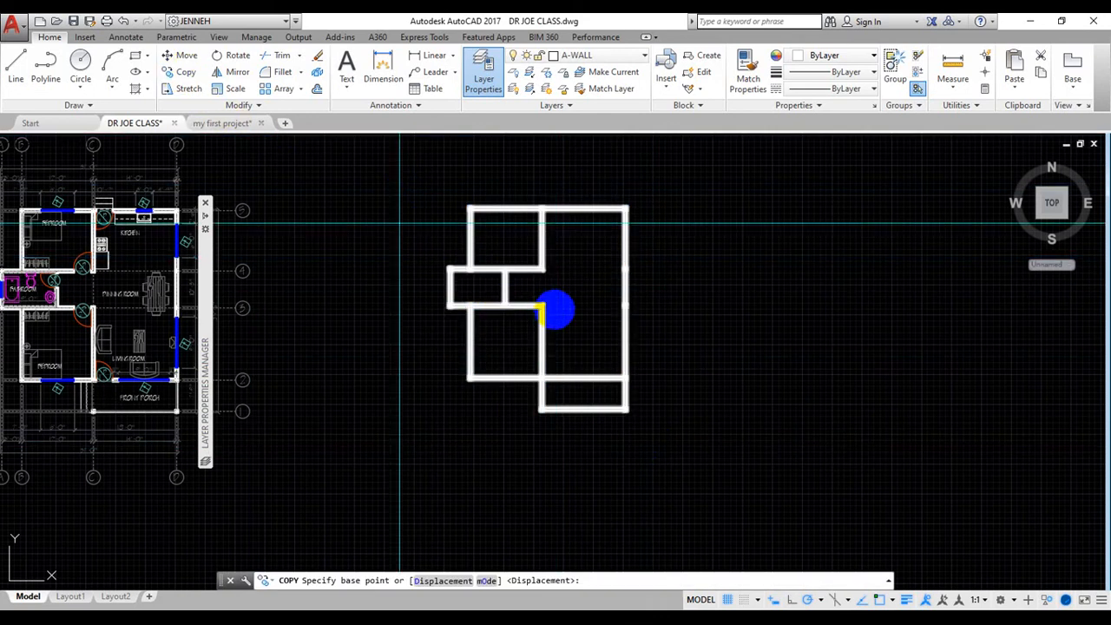
{"action": "left_click", "coordinate": [555, 295]}
{"action": "scroll", "coordinate": [449, 310], "scroll_direction": "down", "scroll_amount": 4}
{"action": "left_click", "coordinate": [669, 297]}
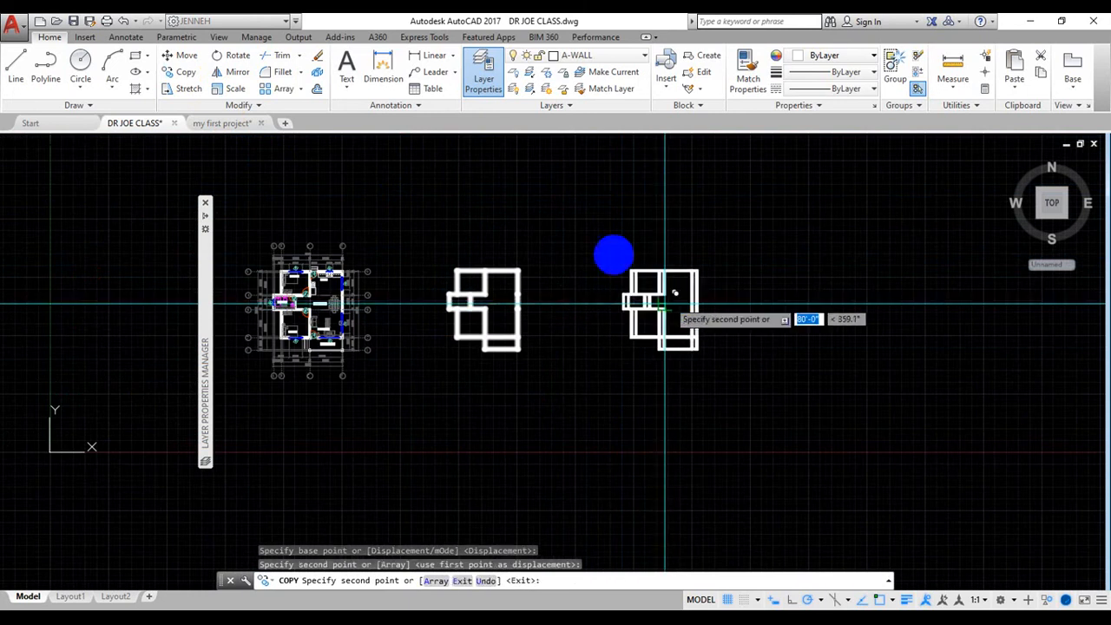
{"action": "right_click", "coordinate": [587, 231]}
{"action": "left_click", "coordinate": [621, 254]}
{"action": "scroll", "coordinate": [480, 288], "scroll_direction": "up", "scroll_amount": 6}
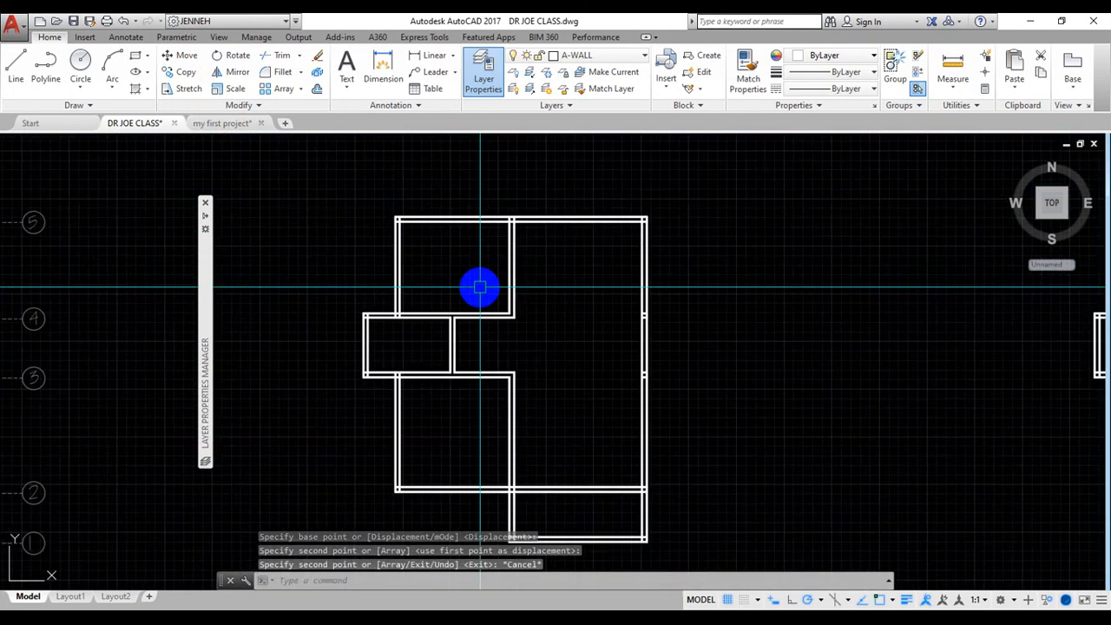